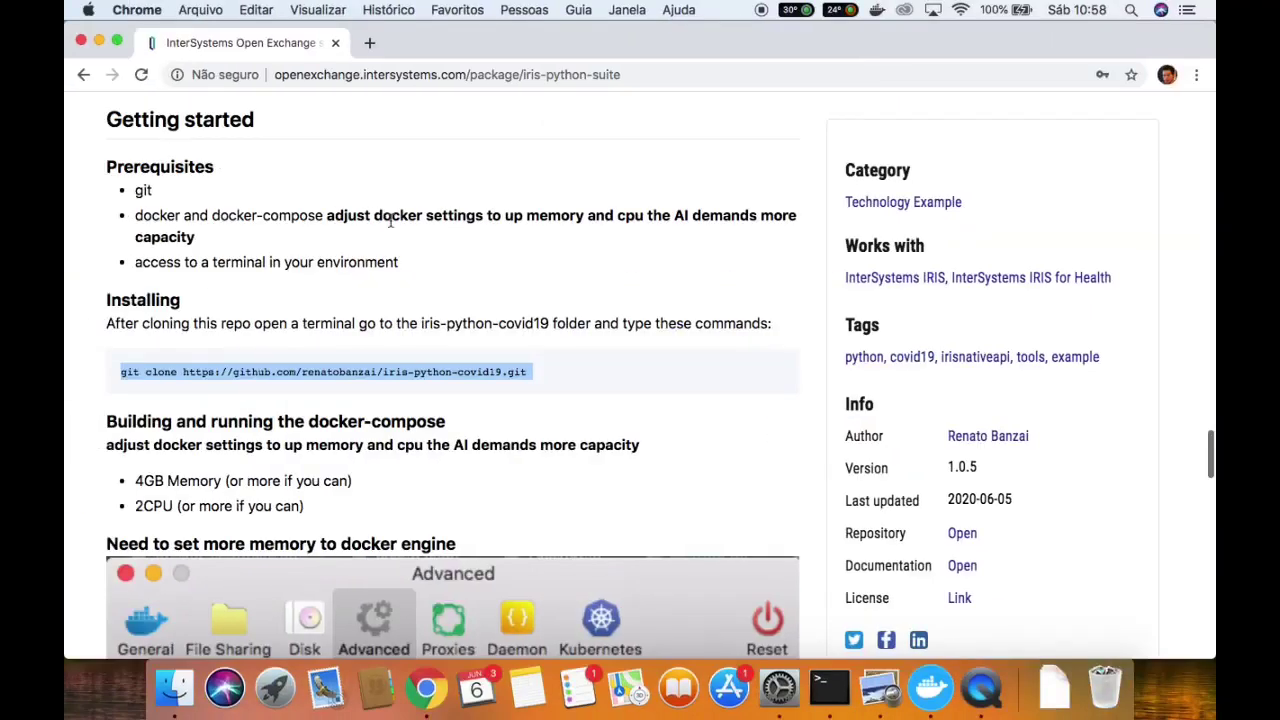
Look through the iris-python-suite page from its title through the chatbot, global viewer, COVID19 chart, CRUD and Tools sections
scroll(390, 222, up, 20)
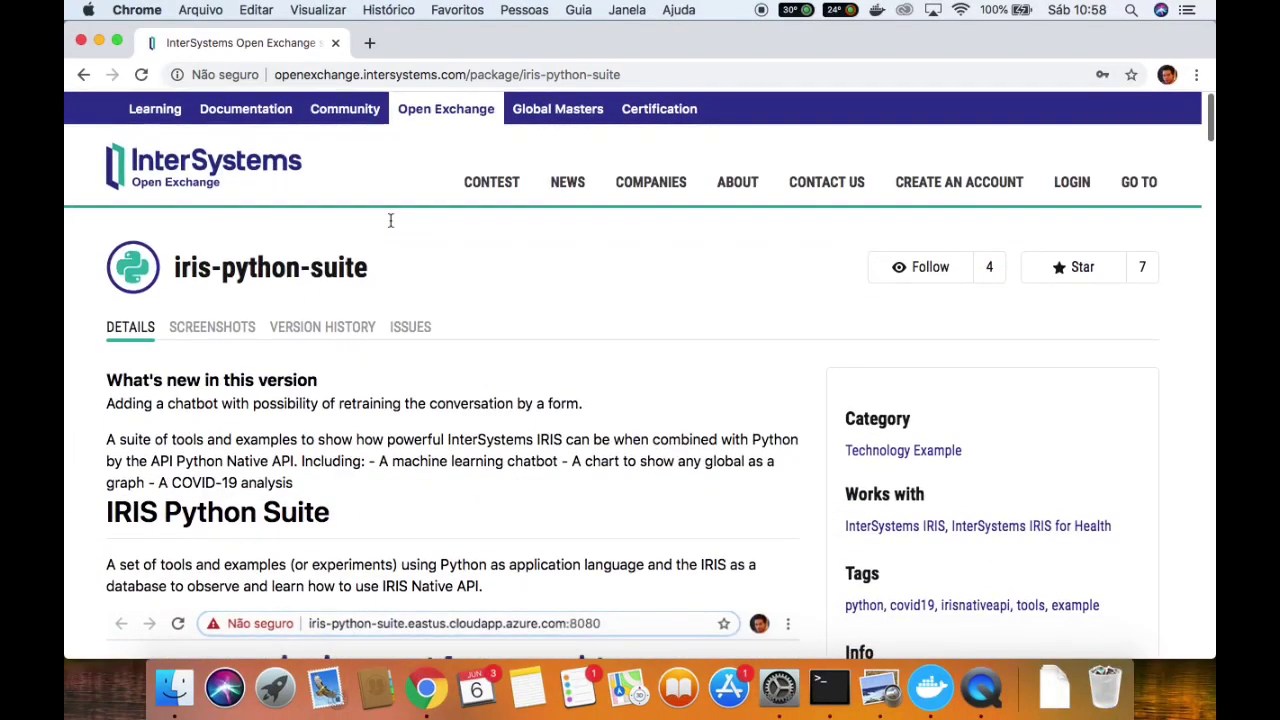
triple_click(227, 254)
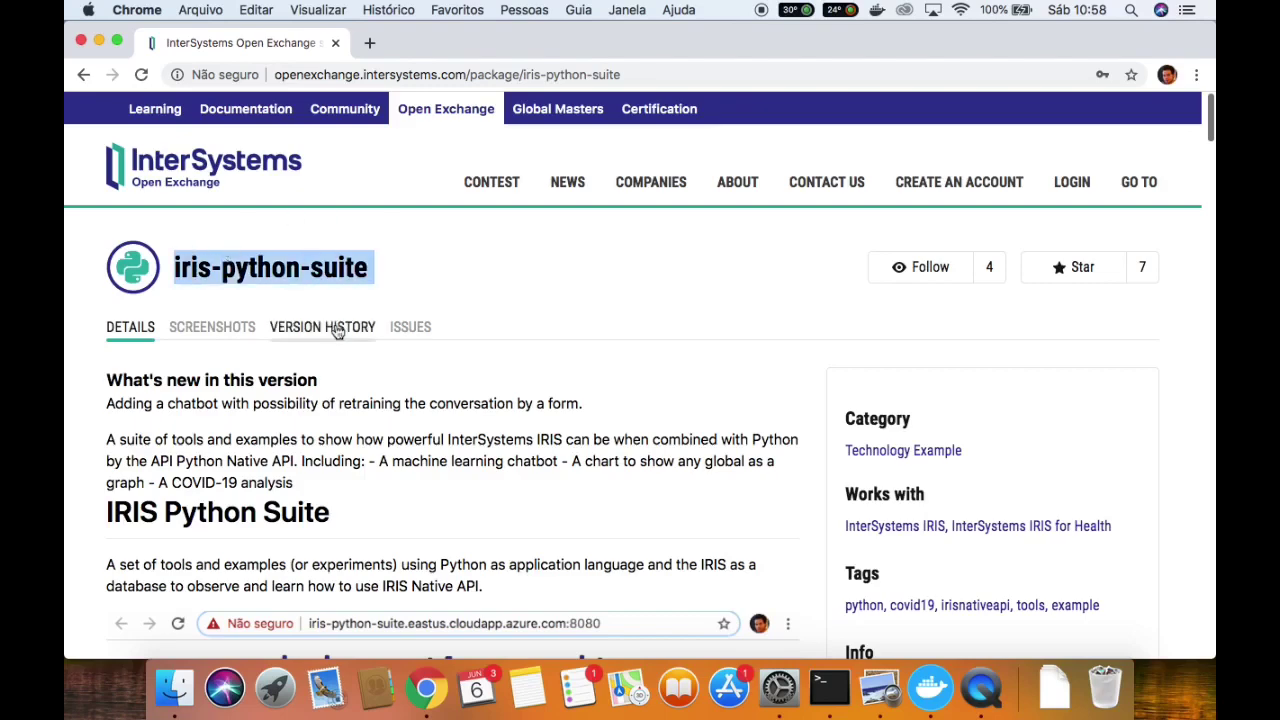
scroll(338, 332, down, 6)
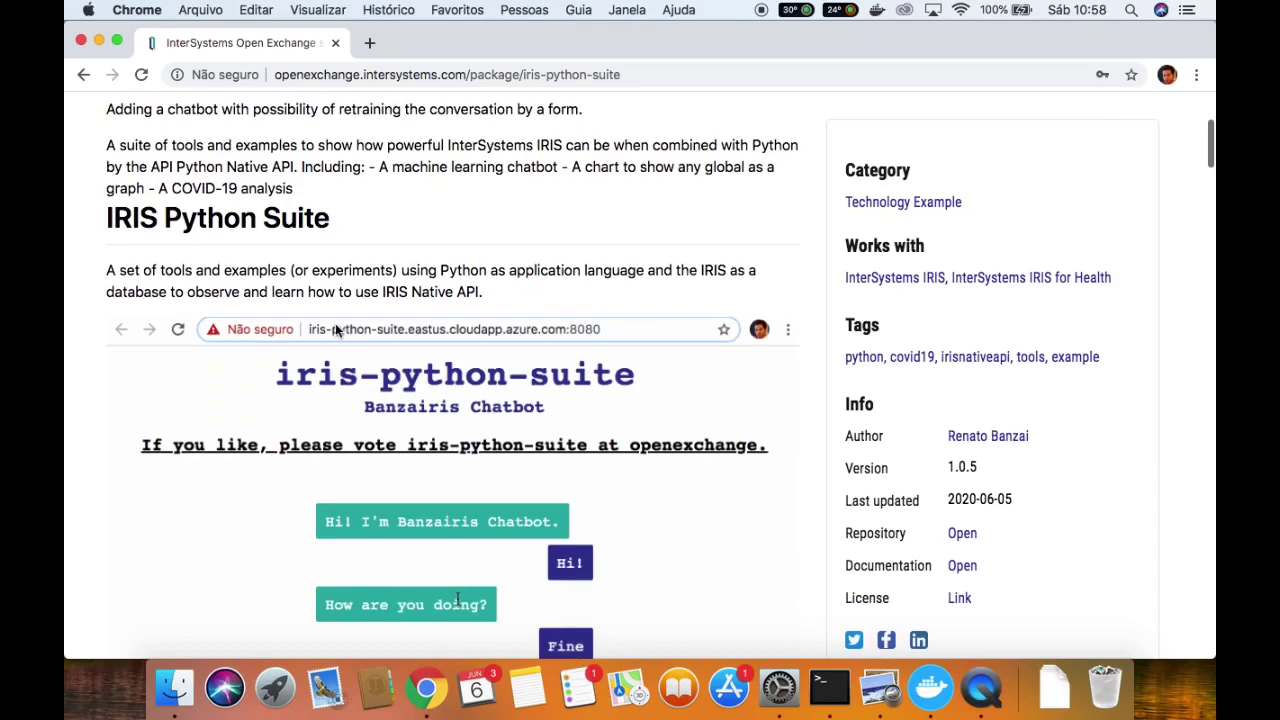
scroll(335, 323, down, 8)
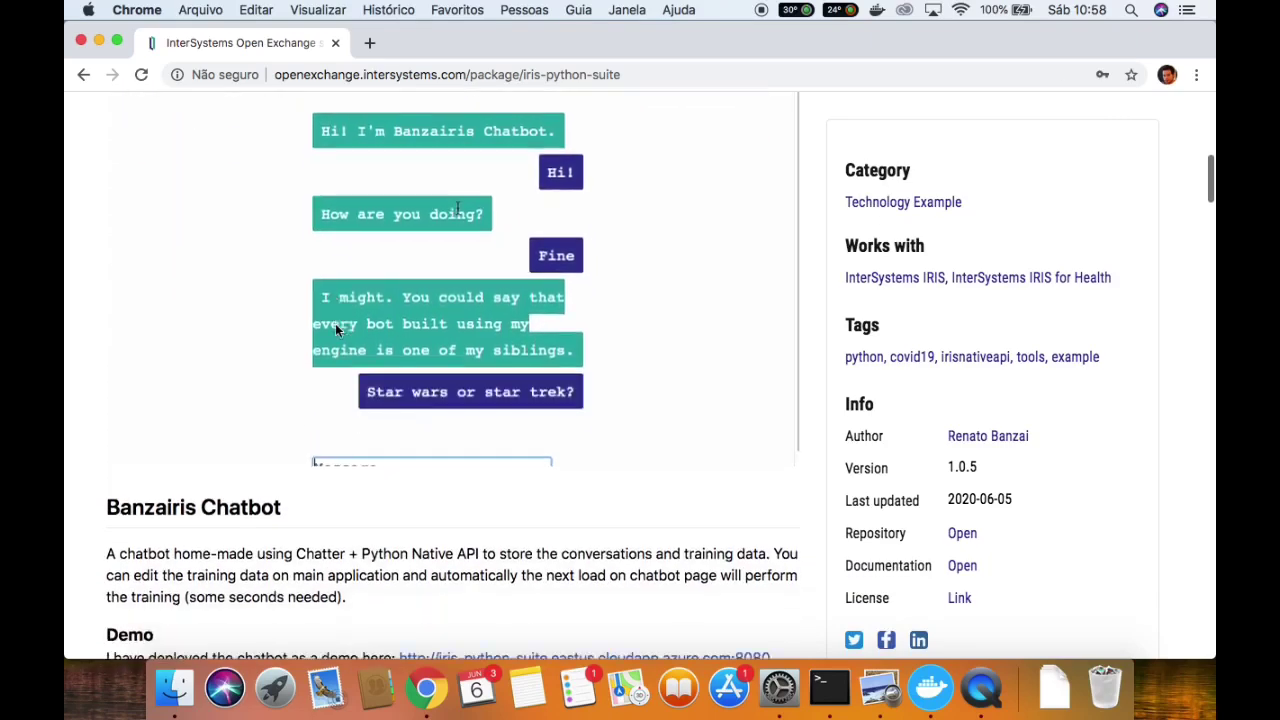
scroll(335, 323, down, 13)
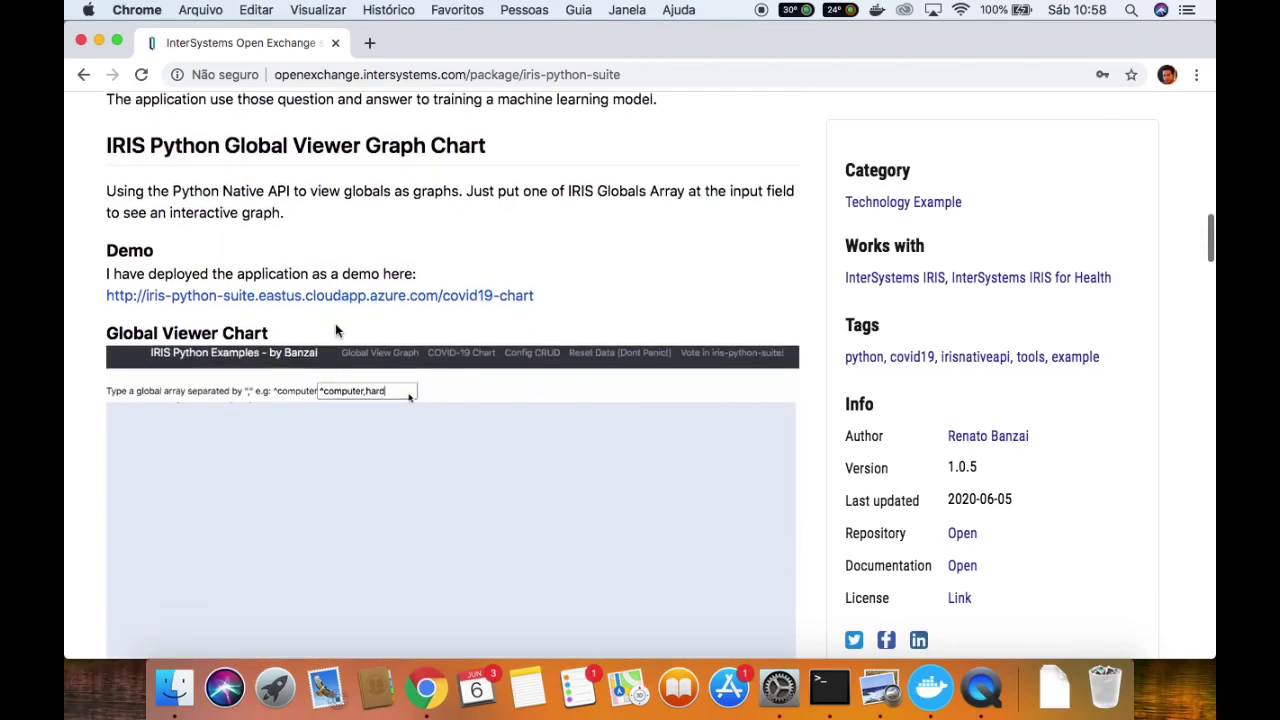
scroll(336, 330, down, 4)
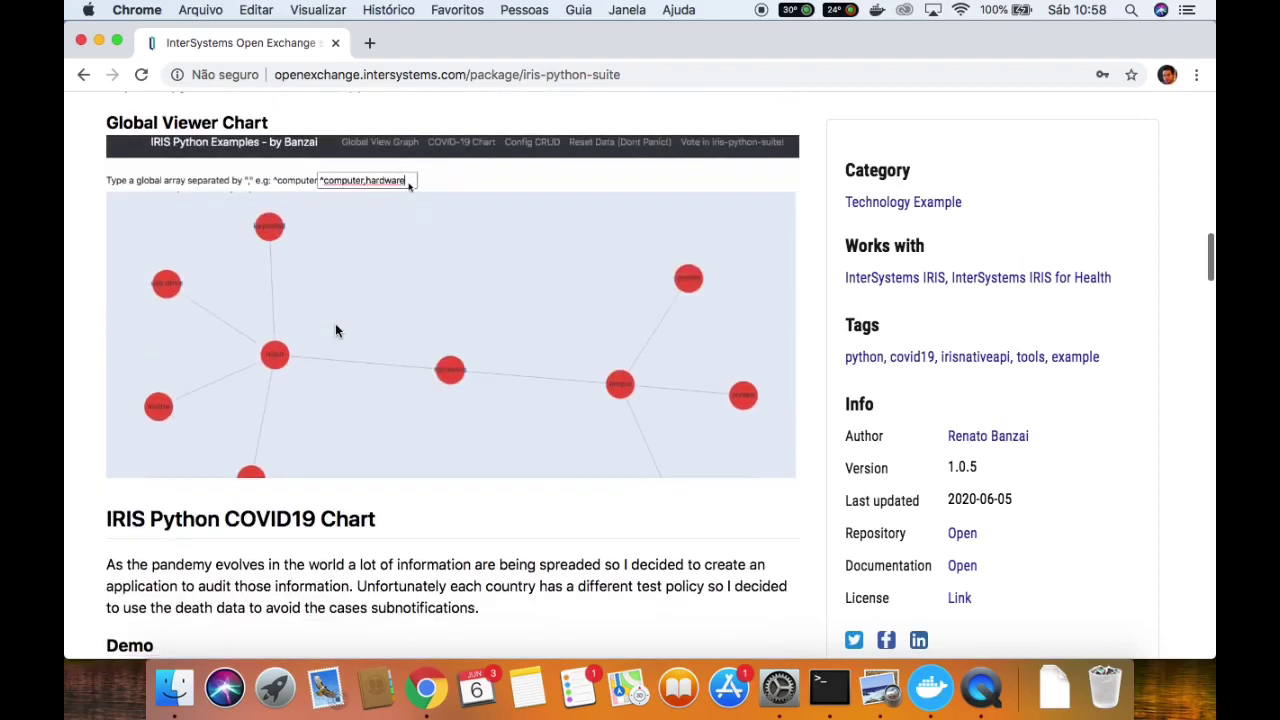
scroll(335, 330, down, 8)
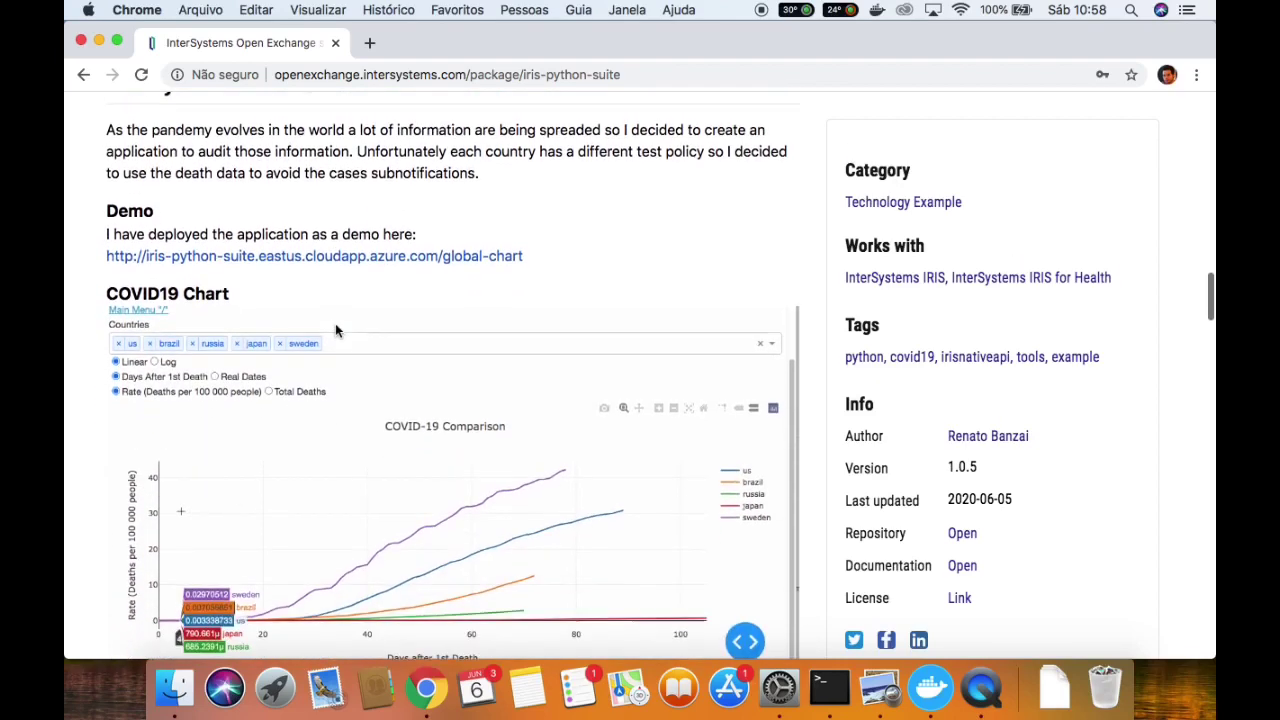
scroll(335, 330, down, 2)
scroll(335, 330, down, 3)
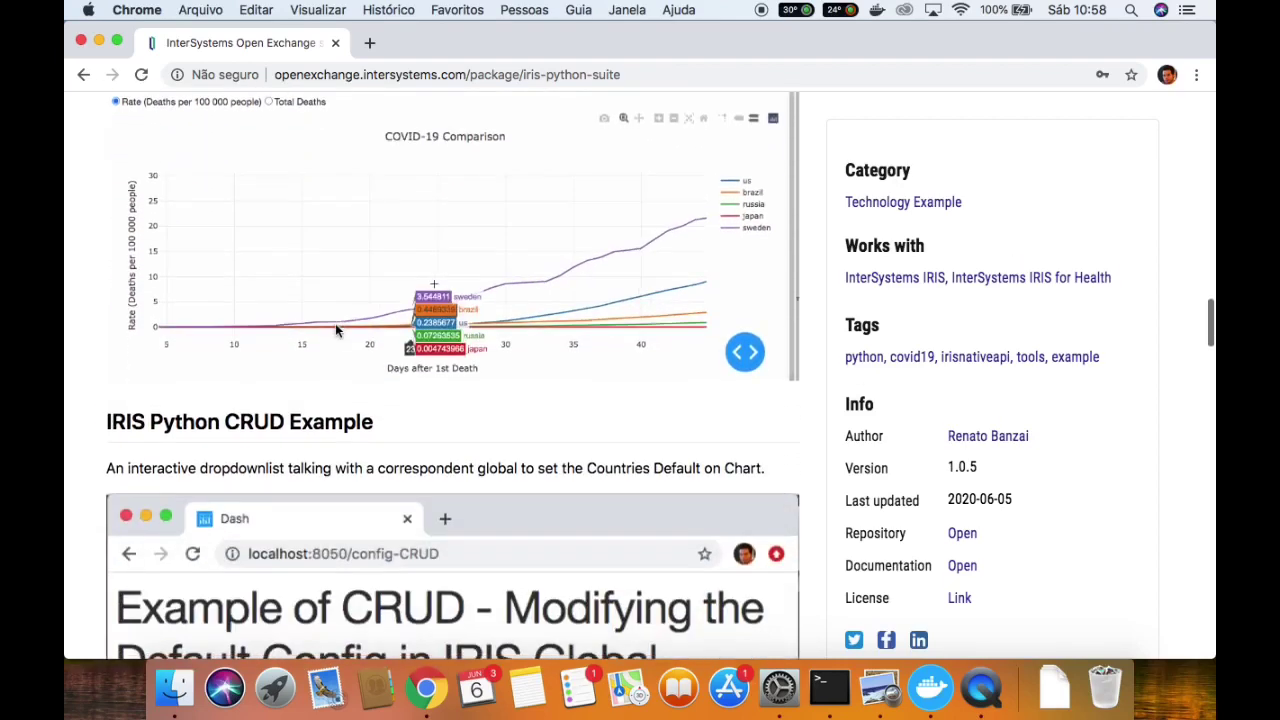
scroll(337, 330, down, 7)
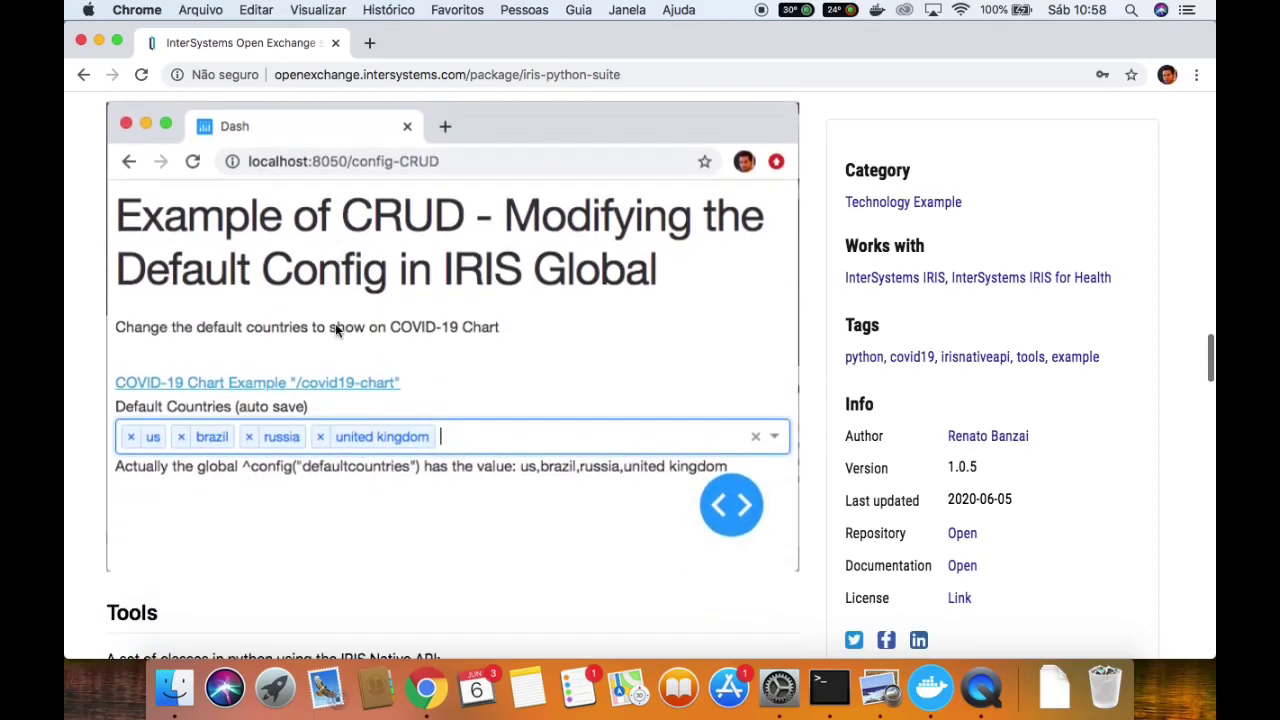
scroll(336, 328, down, 7)
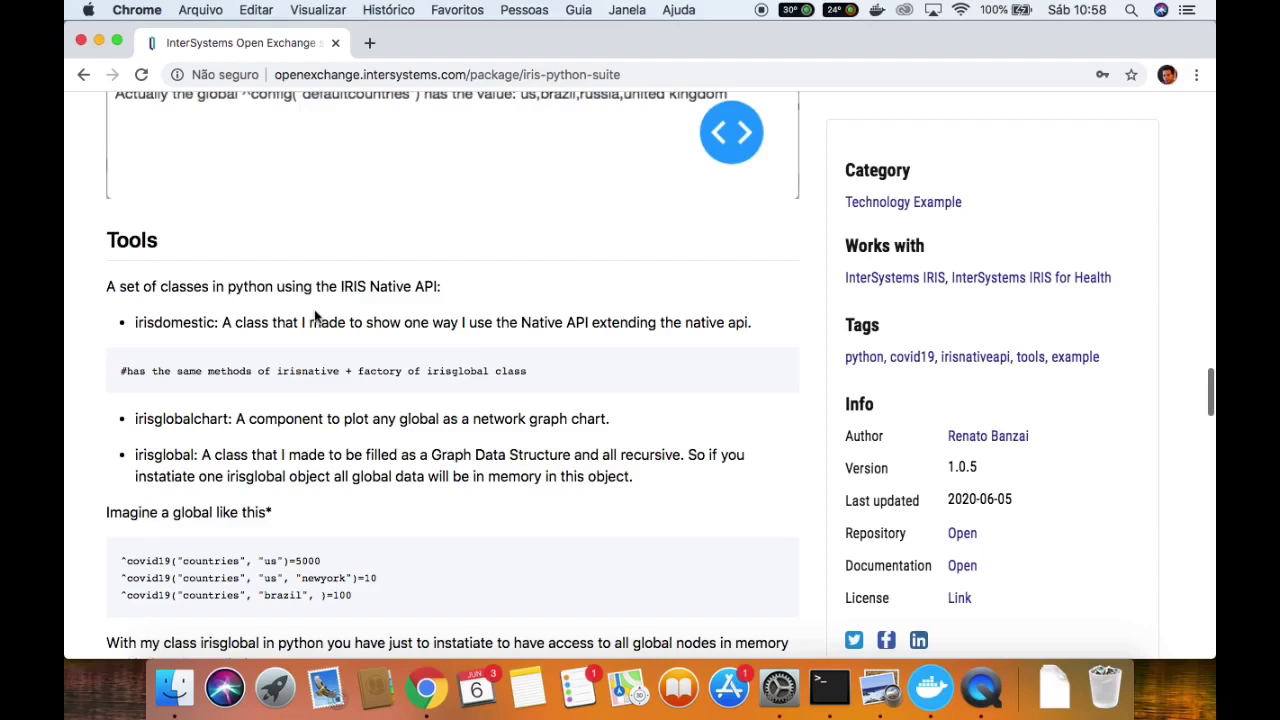
scroll(314, 316, down, 10)
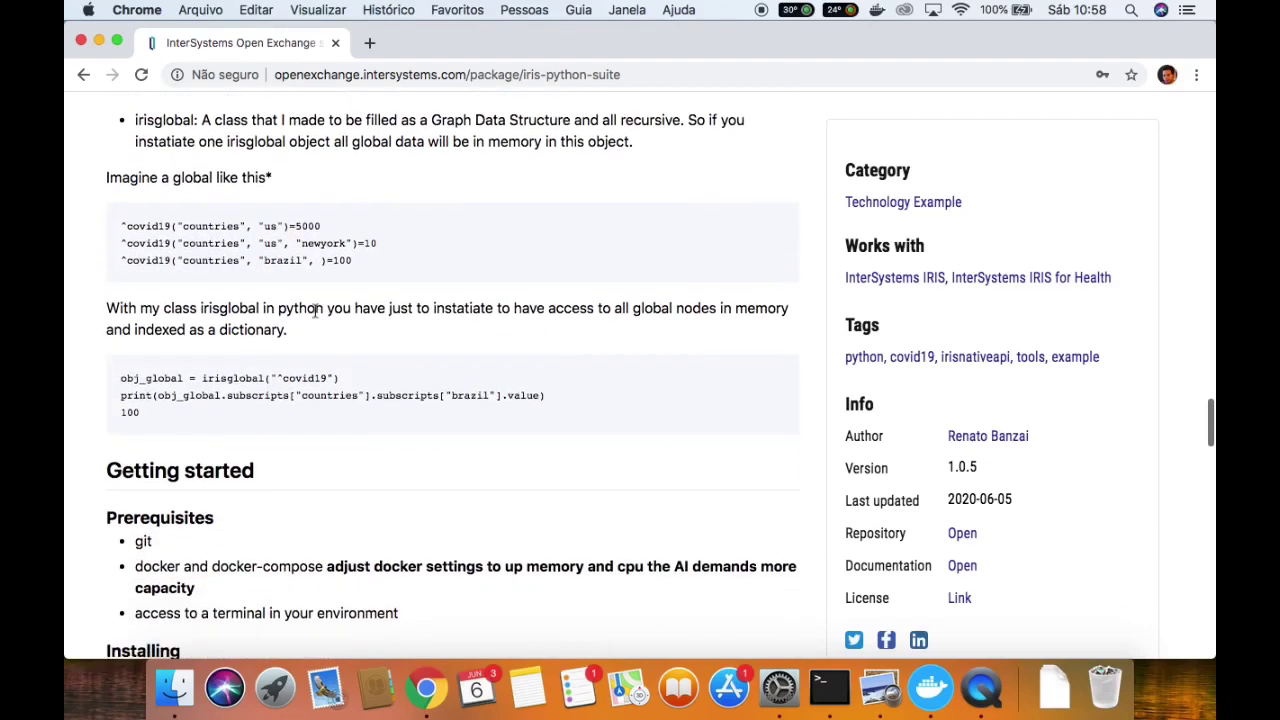
Examine the Getting started prerequisites, highlighting git, docker and docker-compose, and the note on adjusting Docker's memory and CPU
triple_click(234, 316)
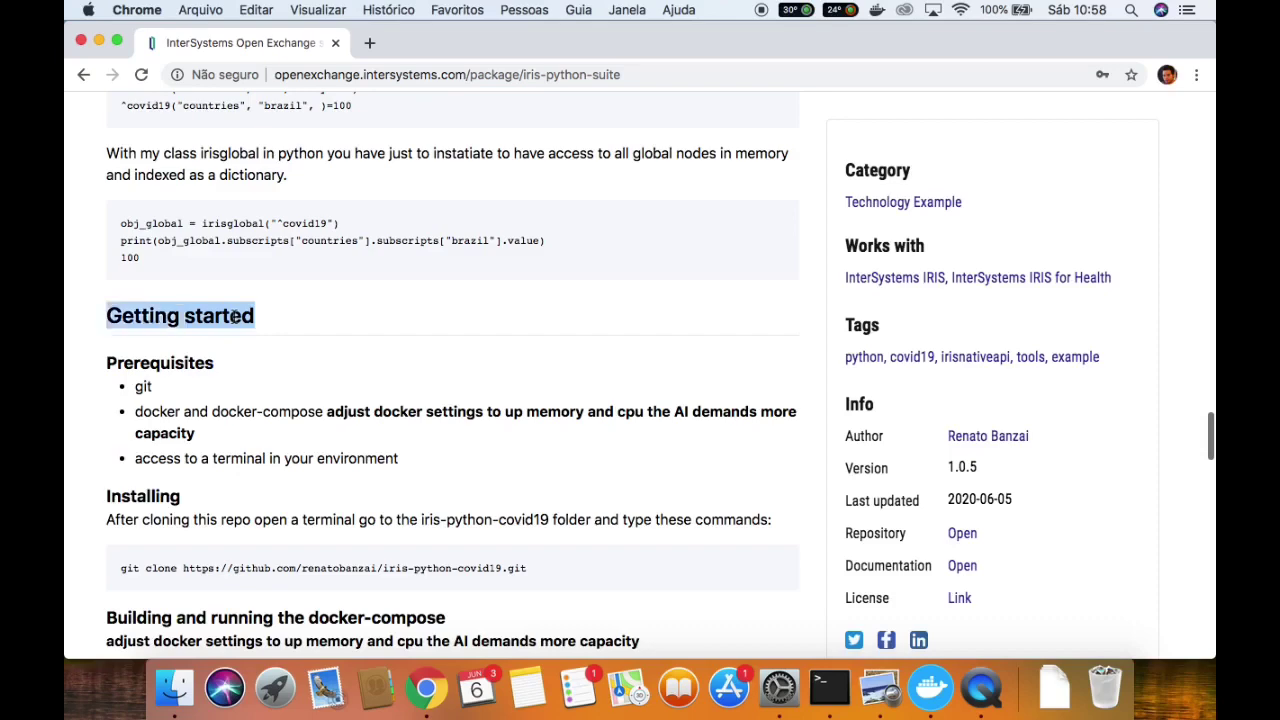
scroll(234, 316, down, 4)
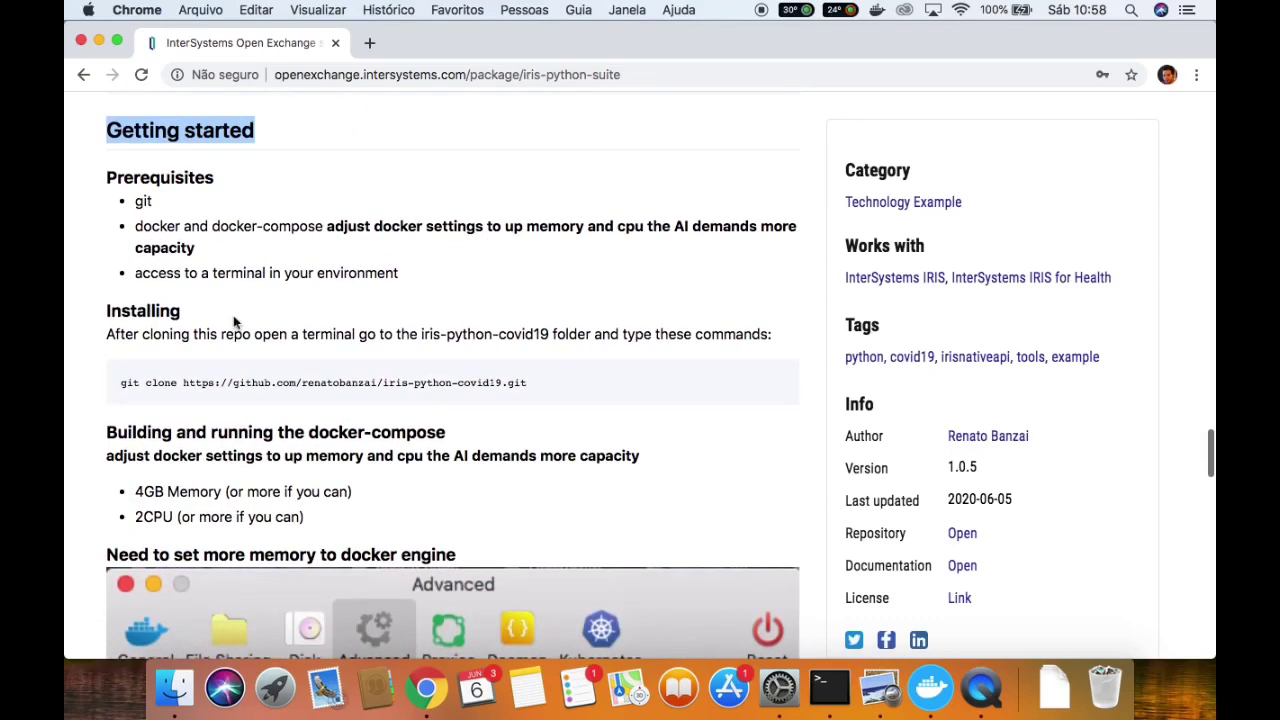
double_click(148, 204)
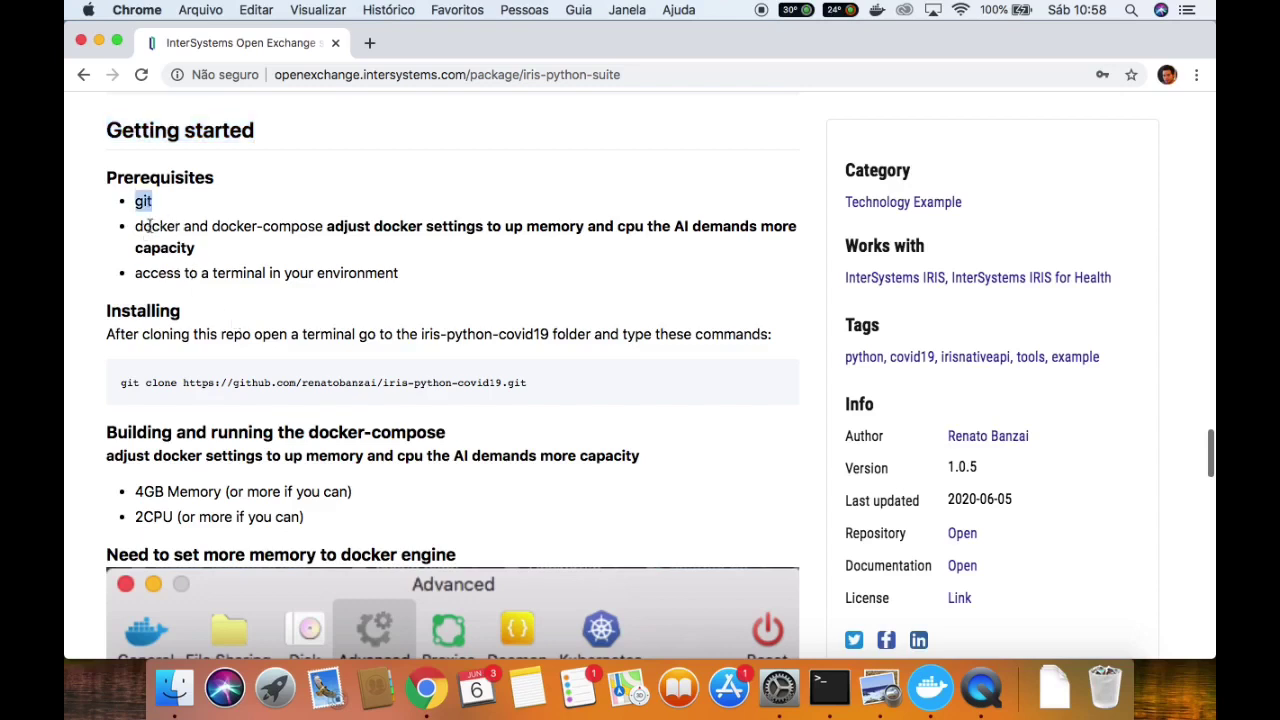
triple_click(148, 226)
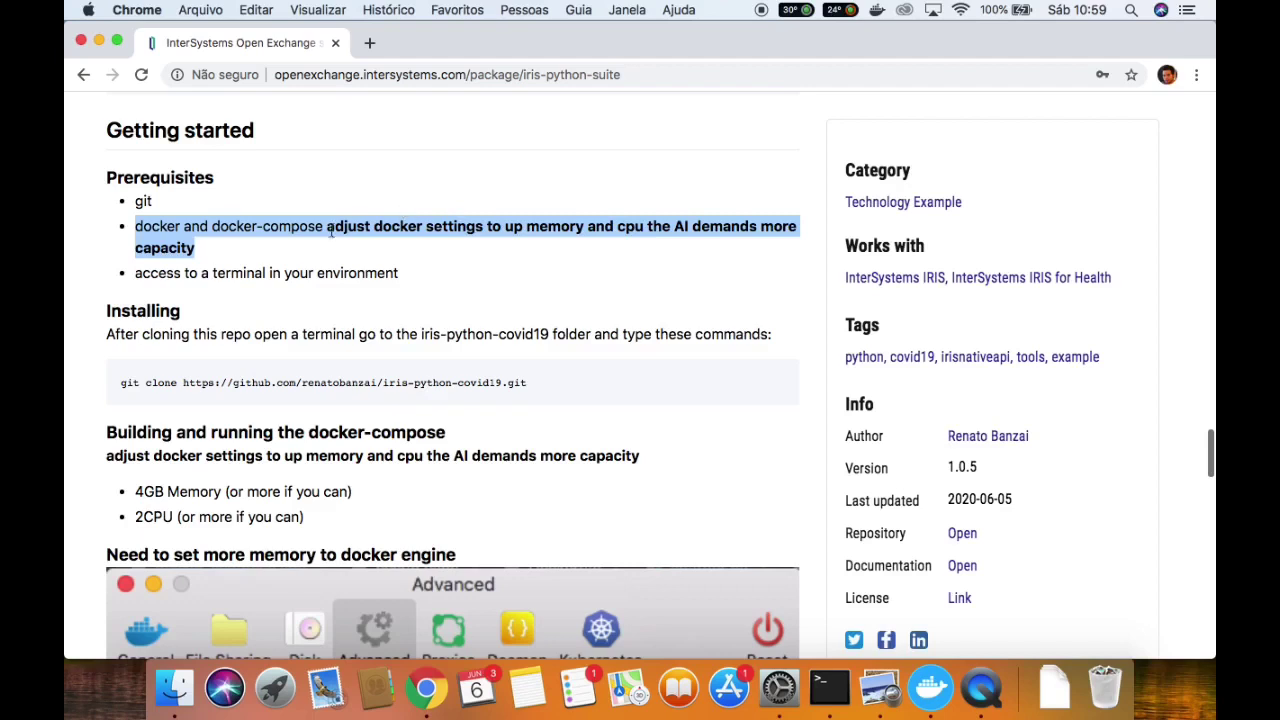
drag(330, 228, 335, 238)
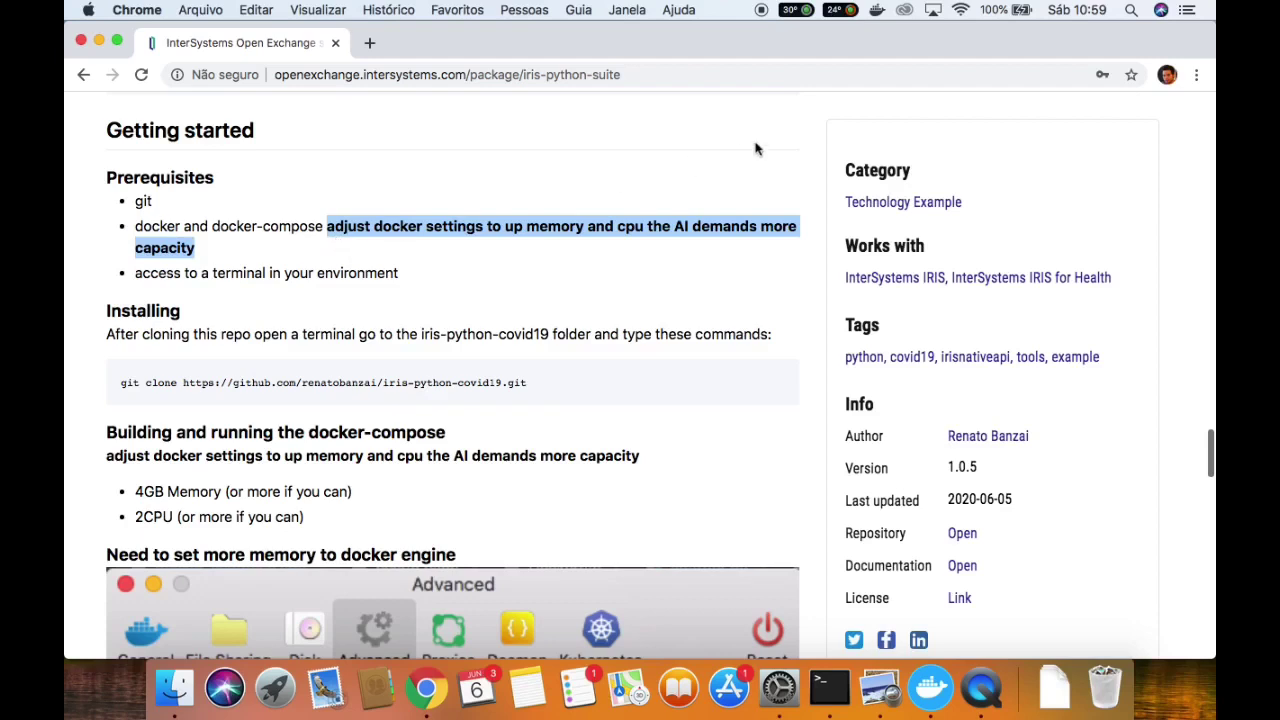
Apply Docker's advanced resource limits with 2 CPUs and 4.0 GiB of memory, and close the preferences
click(877, 12)
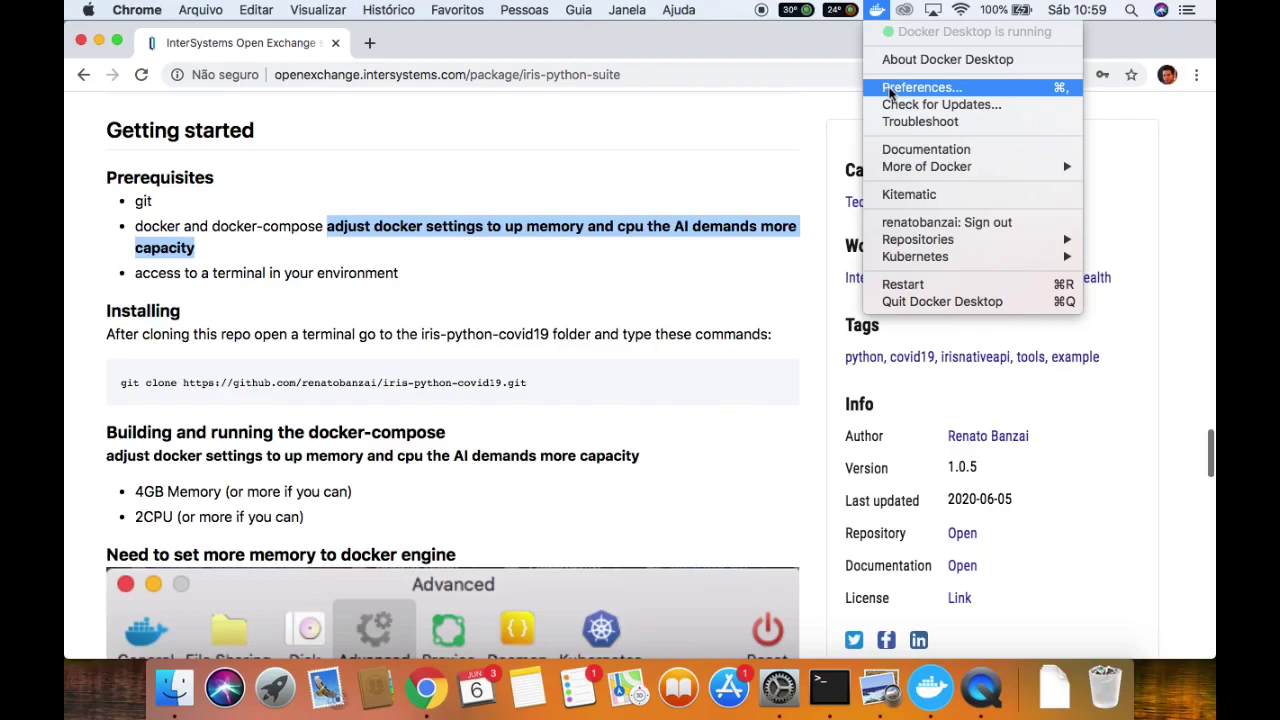
click(890, 90)
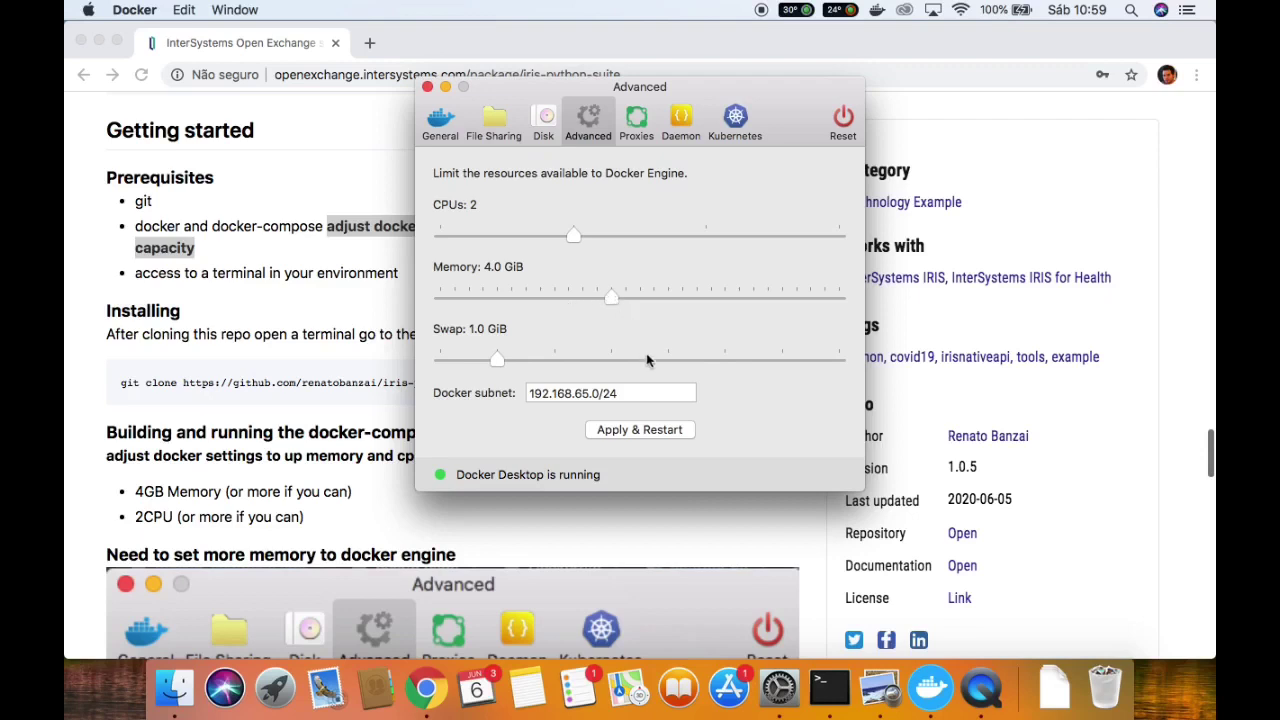
click(660, 434)
click(611, 305)
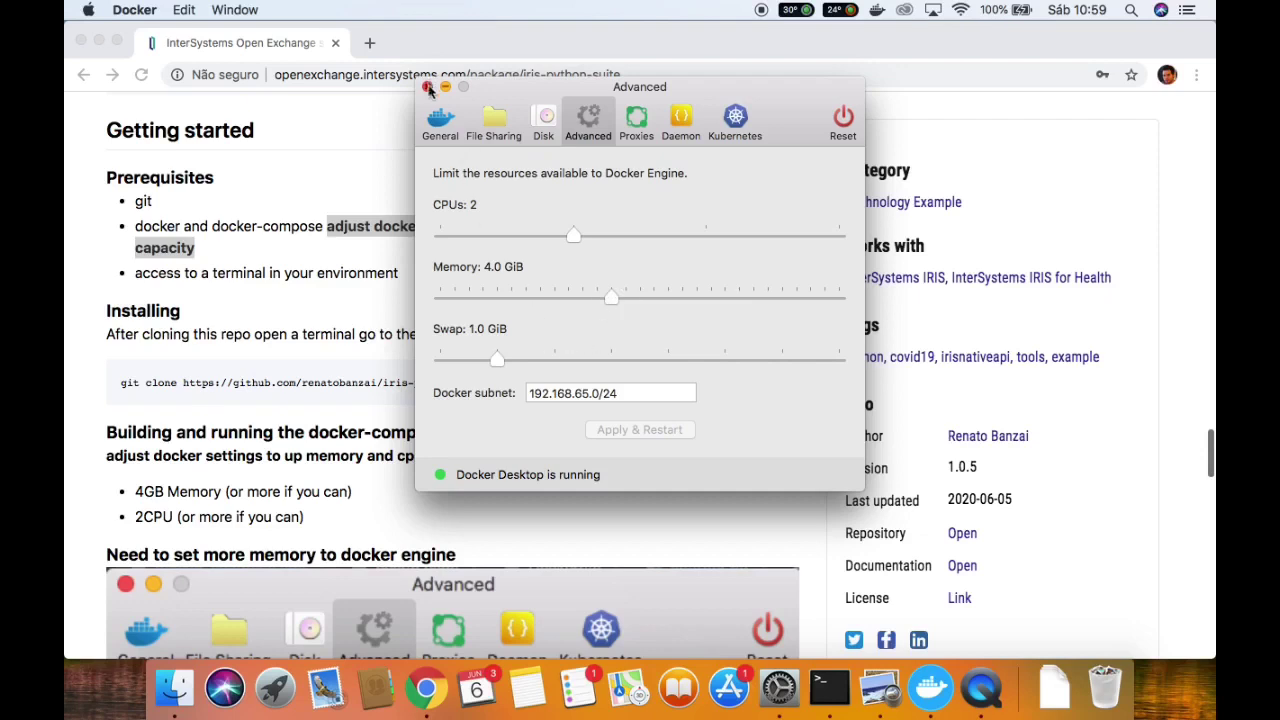
click(427, 88)
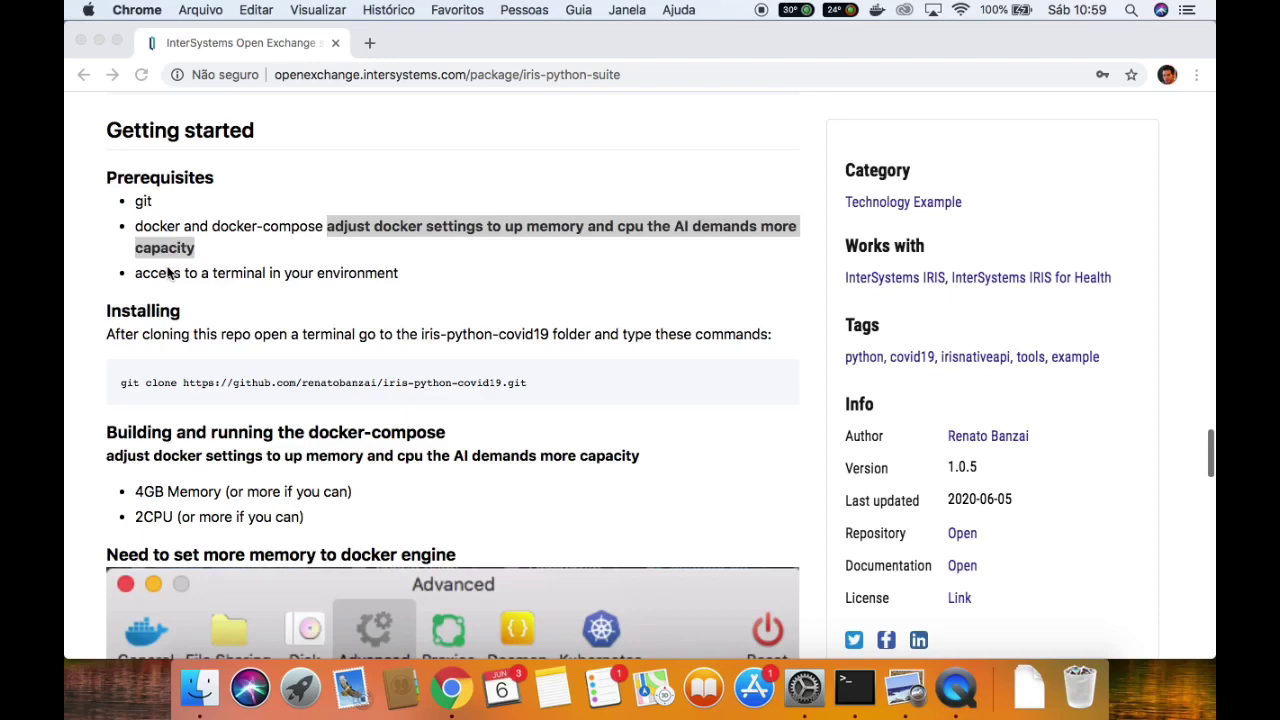
Search the Mac for the Terminal application and open it
key(super+space)
text(termi)
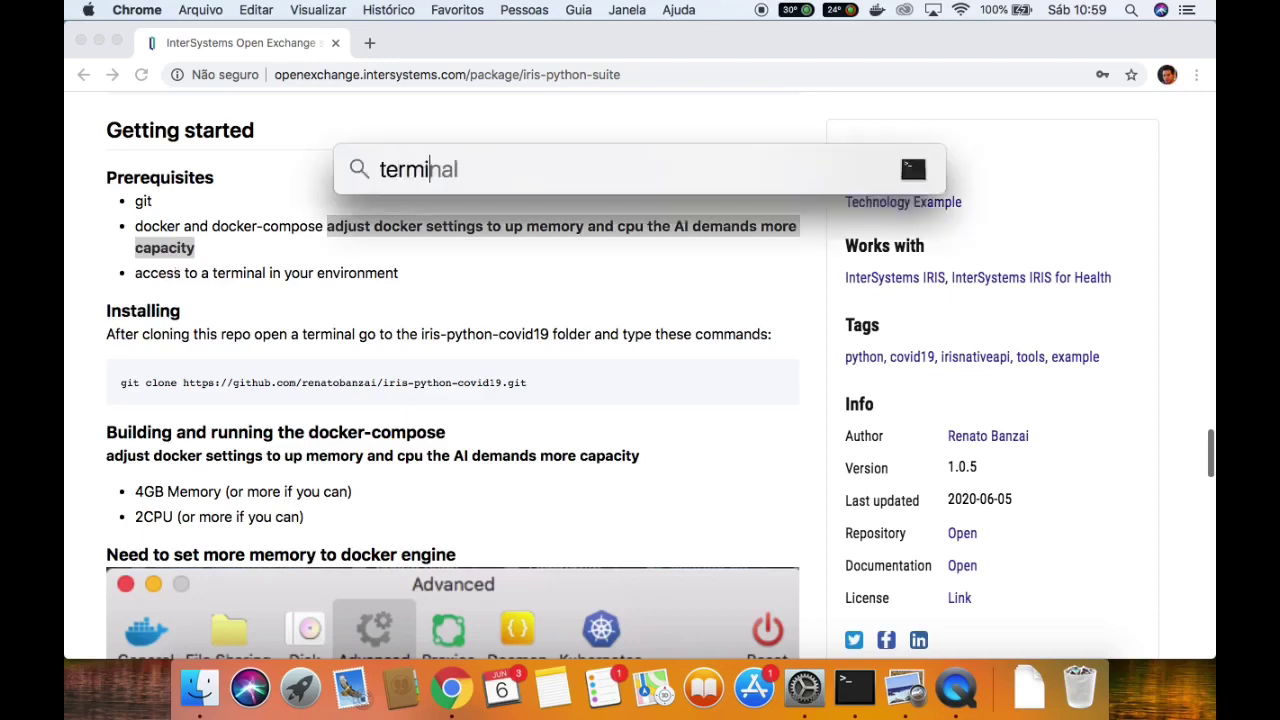
key(Return)
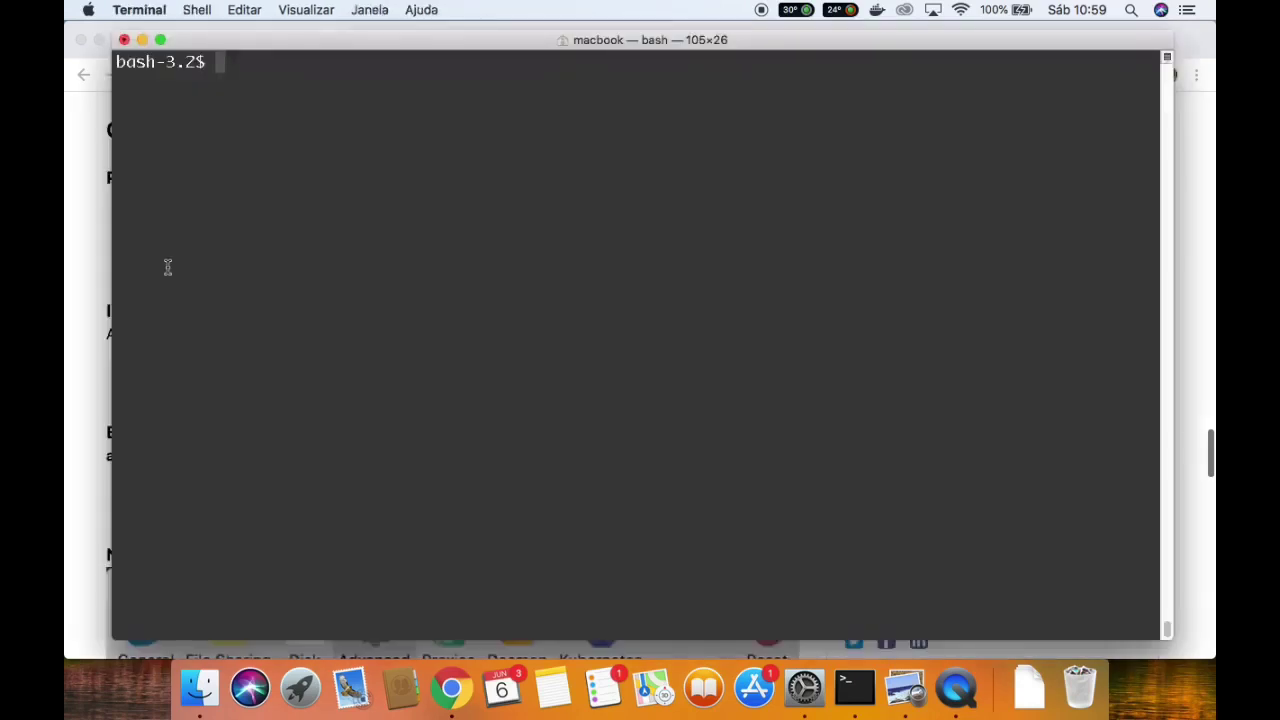
Return to the project page in Chrome and copy the git clone command for iris-python-covid19 from the Installing section
key(super+Tab)
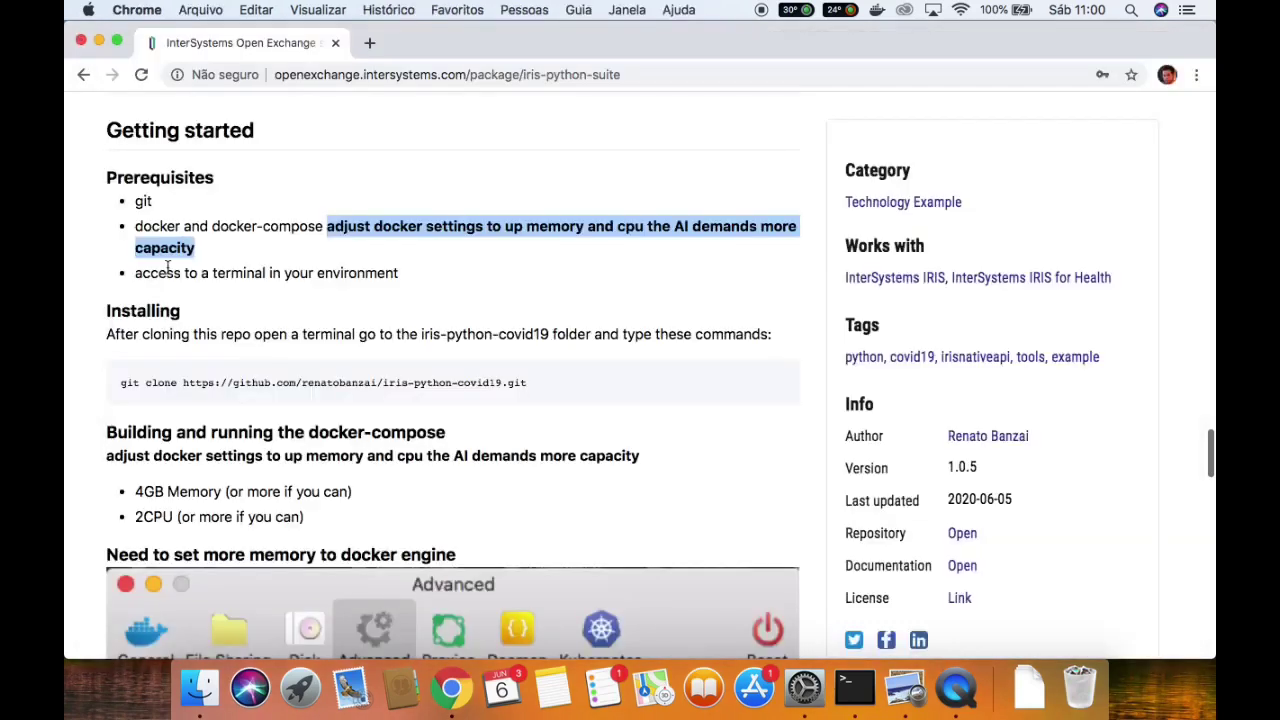
double_click(147, 312)
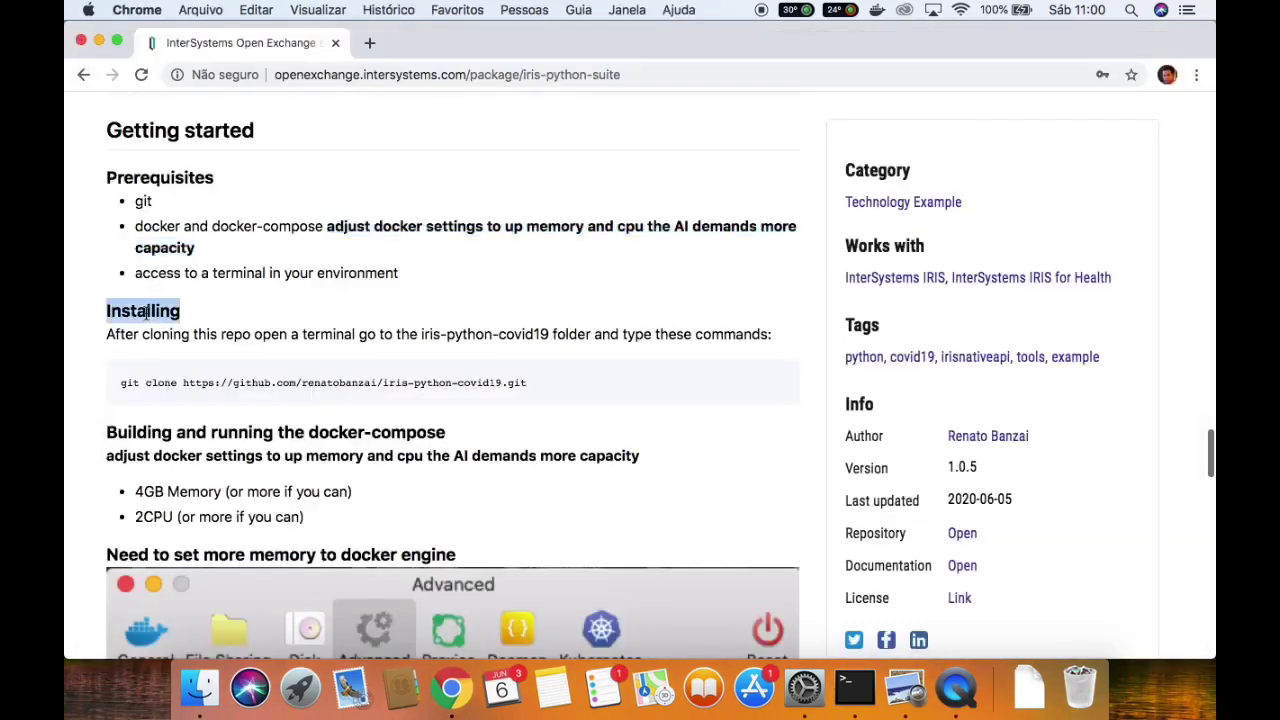
click(122, 386)
drag(122, 386, 530, 392)
key(super+c)
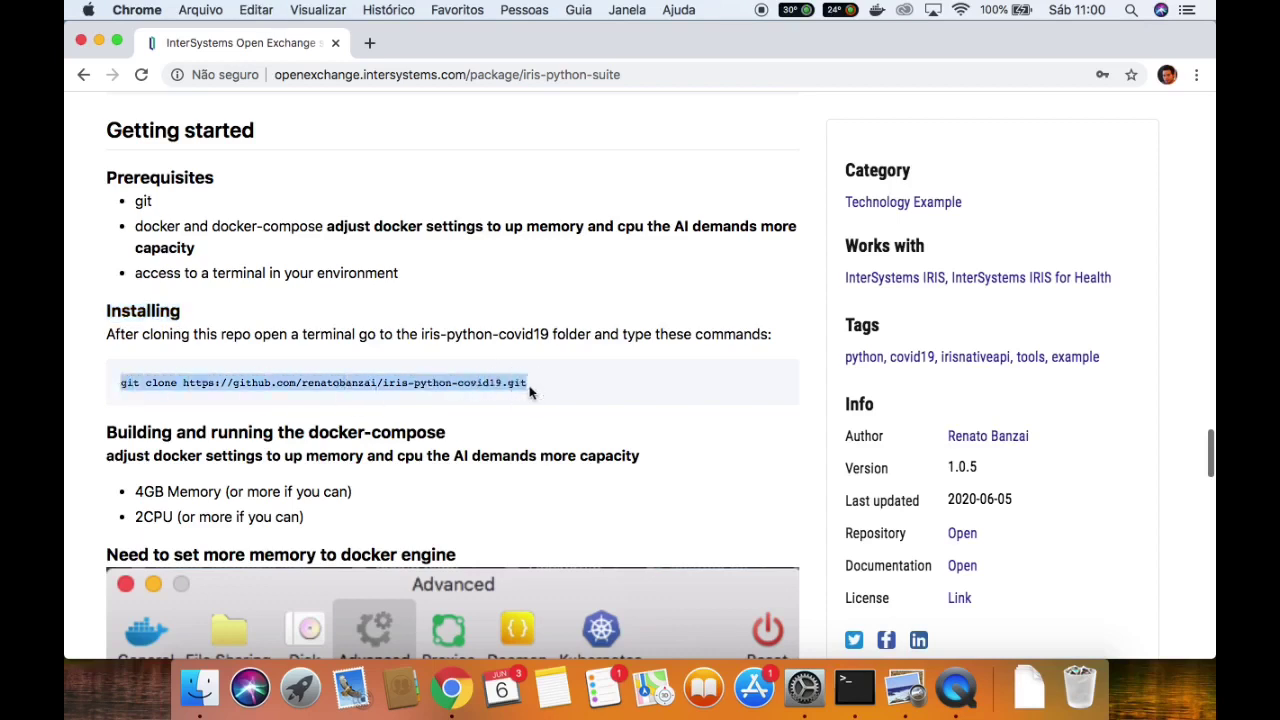
Switch to Terminal, print the working directory with pwd, and create a directory named testirissuite
key(super+Tab)
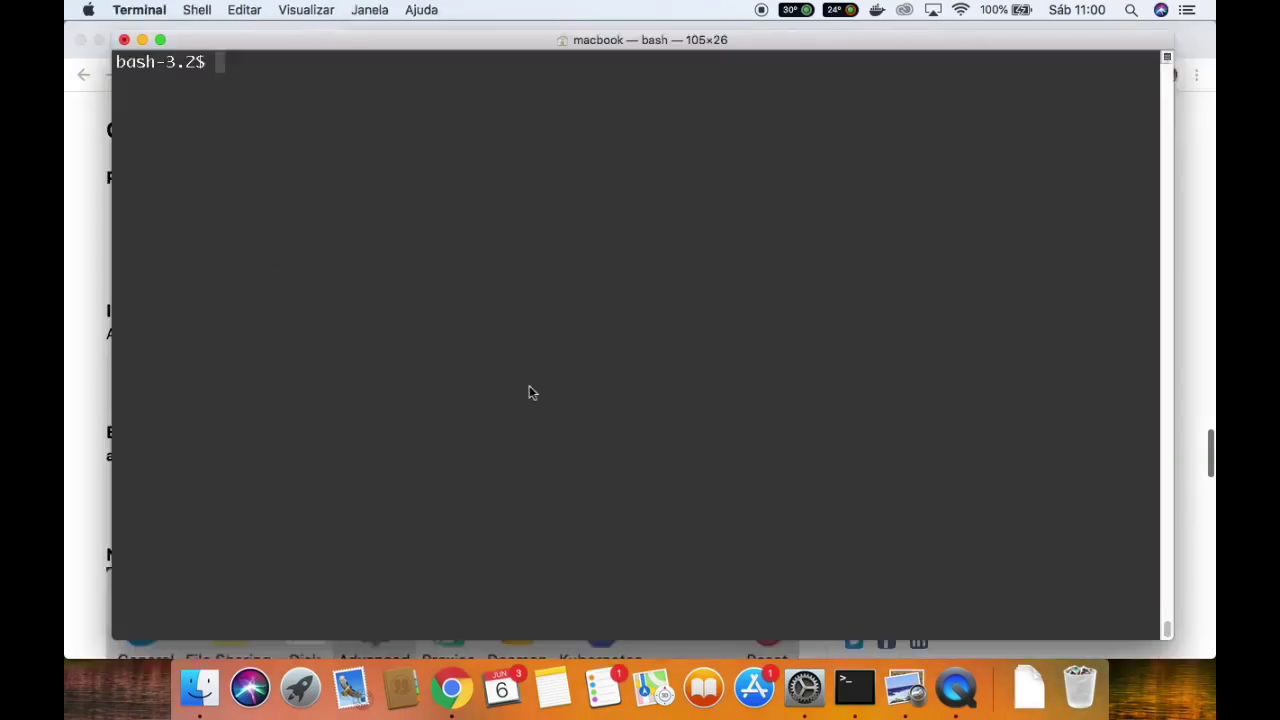
text(pwd)
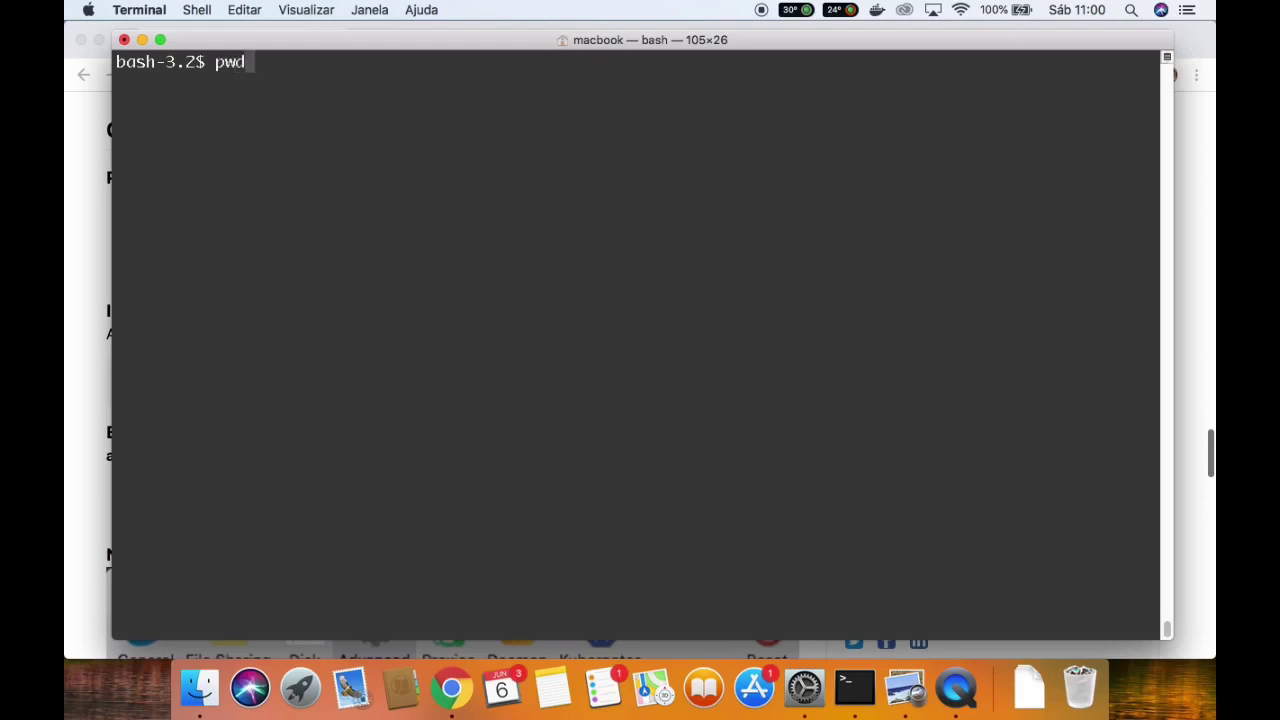
key(Return)
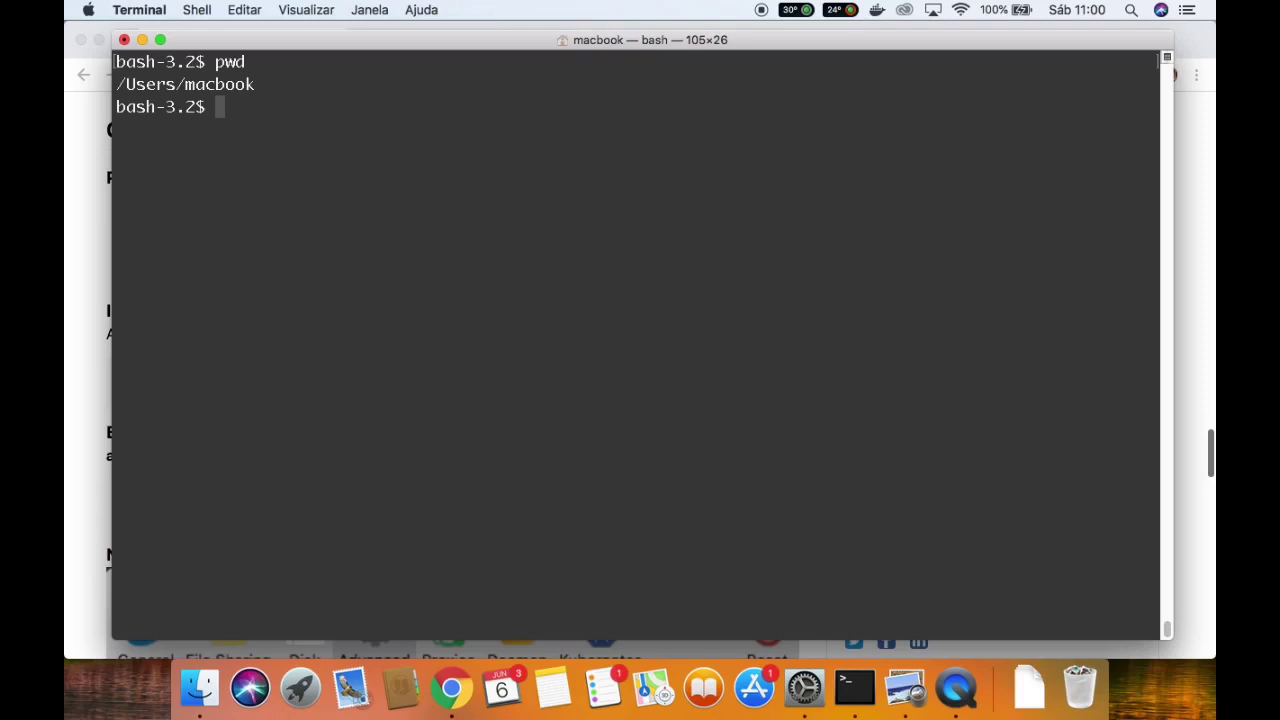
text(mkdir test)
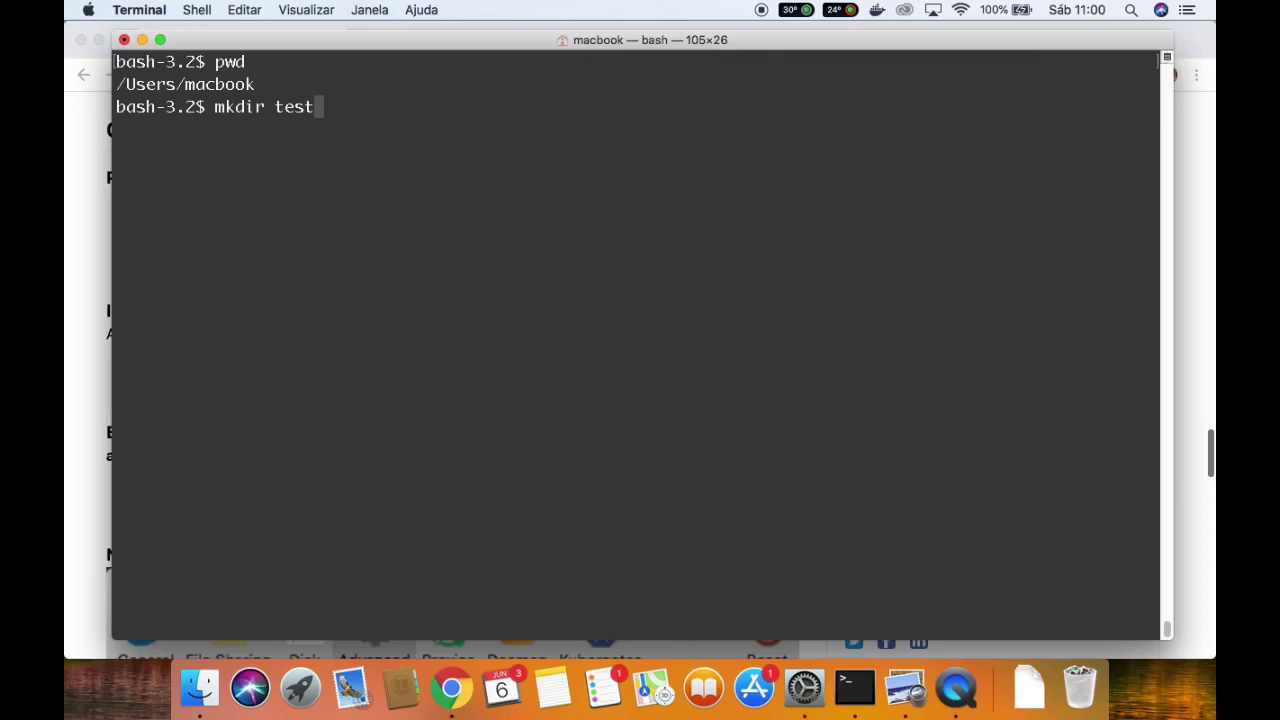
text(irissui)
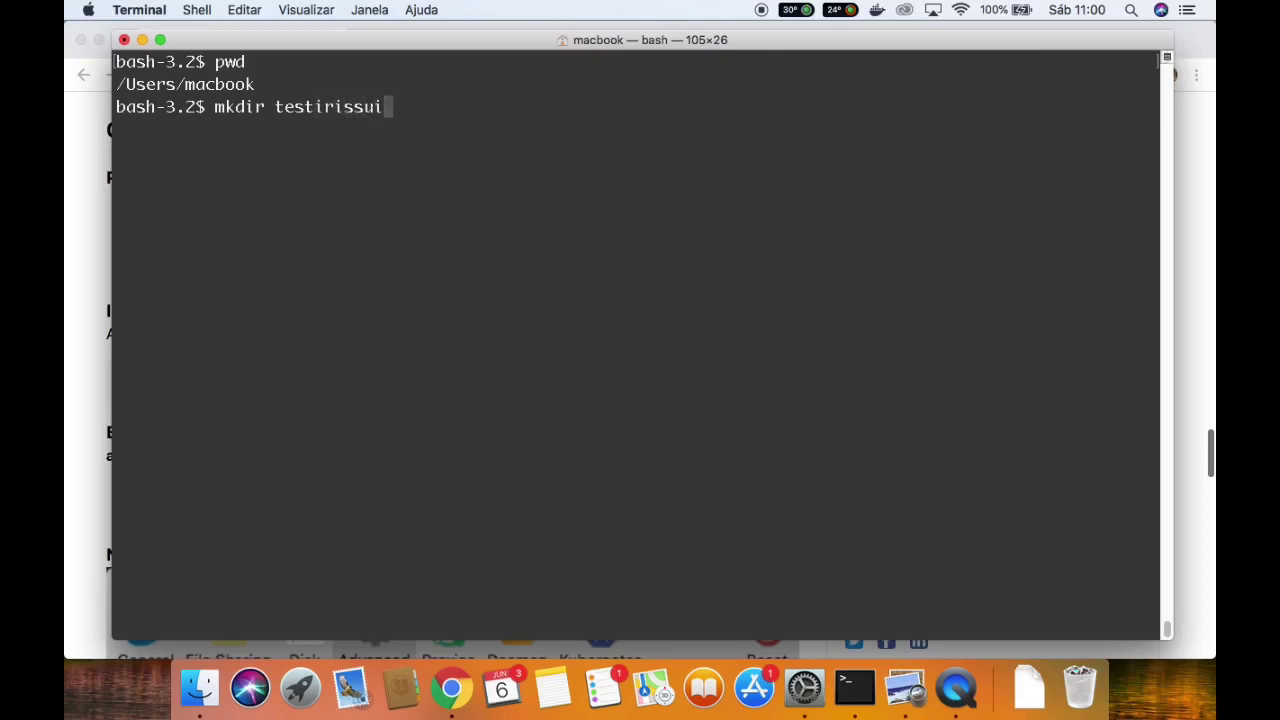
text(te)
key(Return)
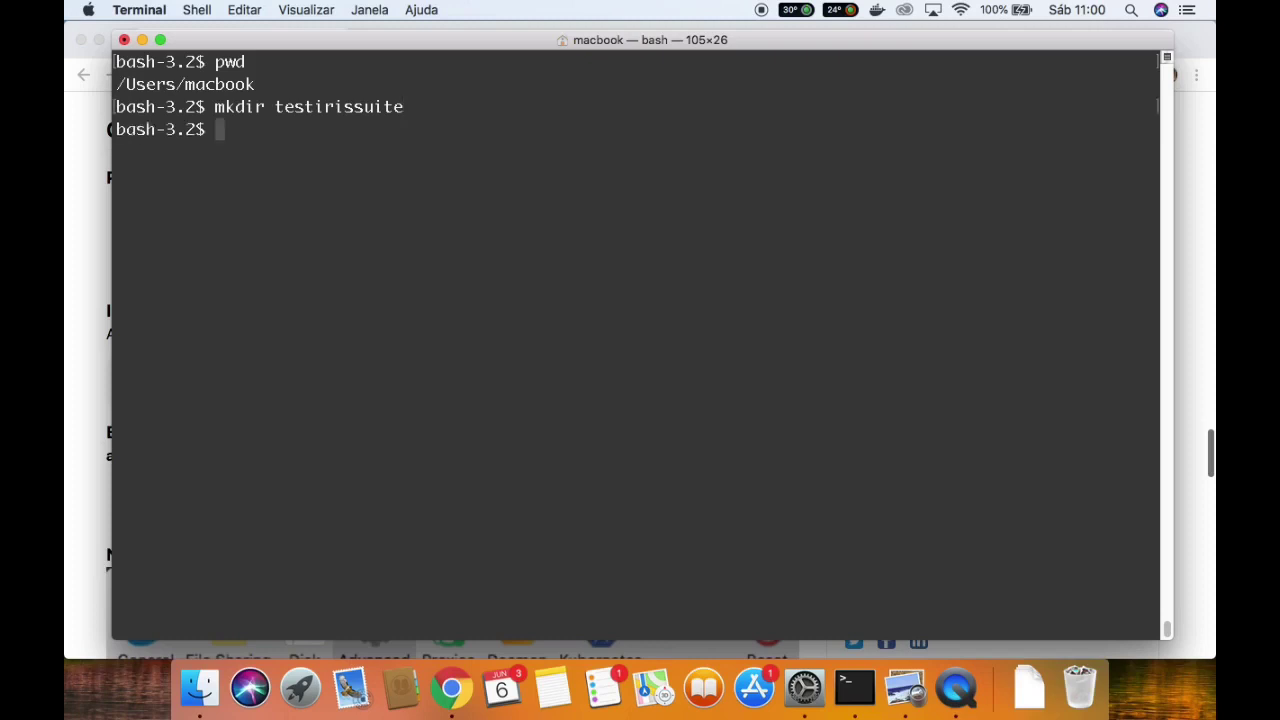
Change into the testirissuite directory and verify the current path with pwd
text(cd test)
key(Tab)
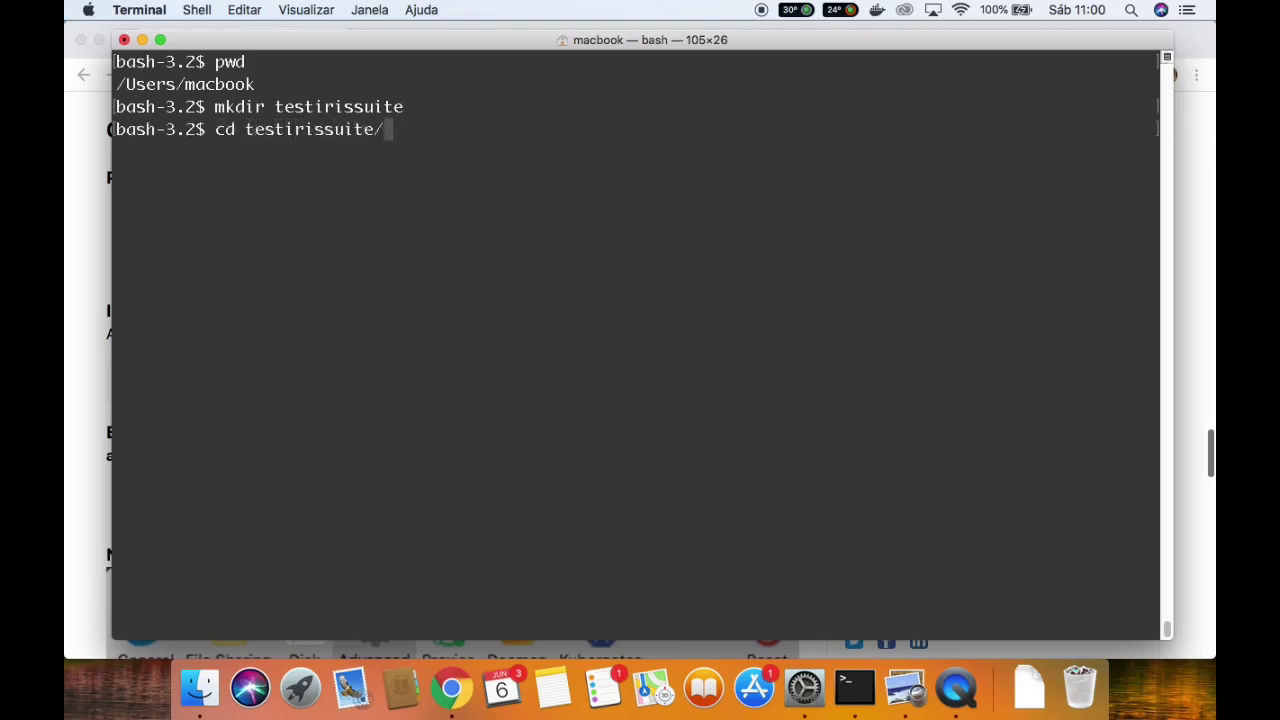
key(Return)
text(pwd)
key(Return)
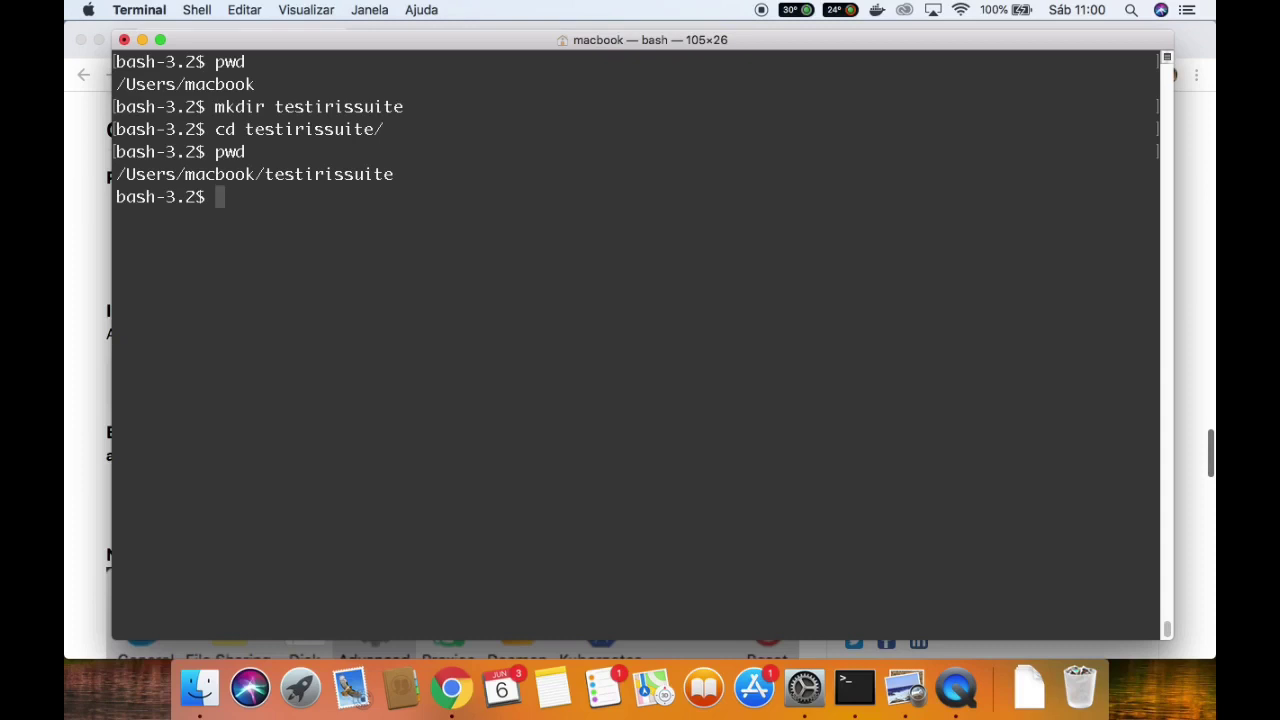
Clone the iris-python-covid19 repository with the copied git command and list the directory contents with ls
key(super+v)
key(Return)
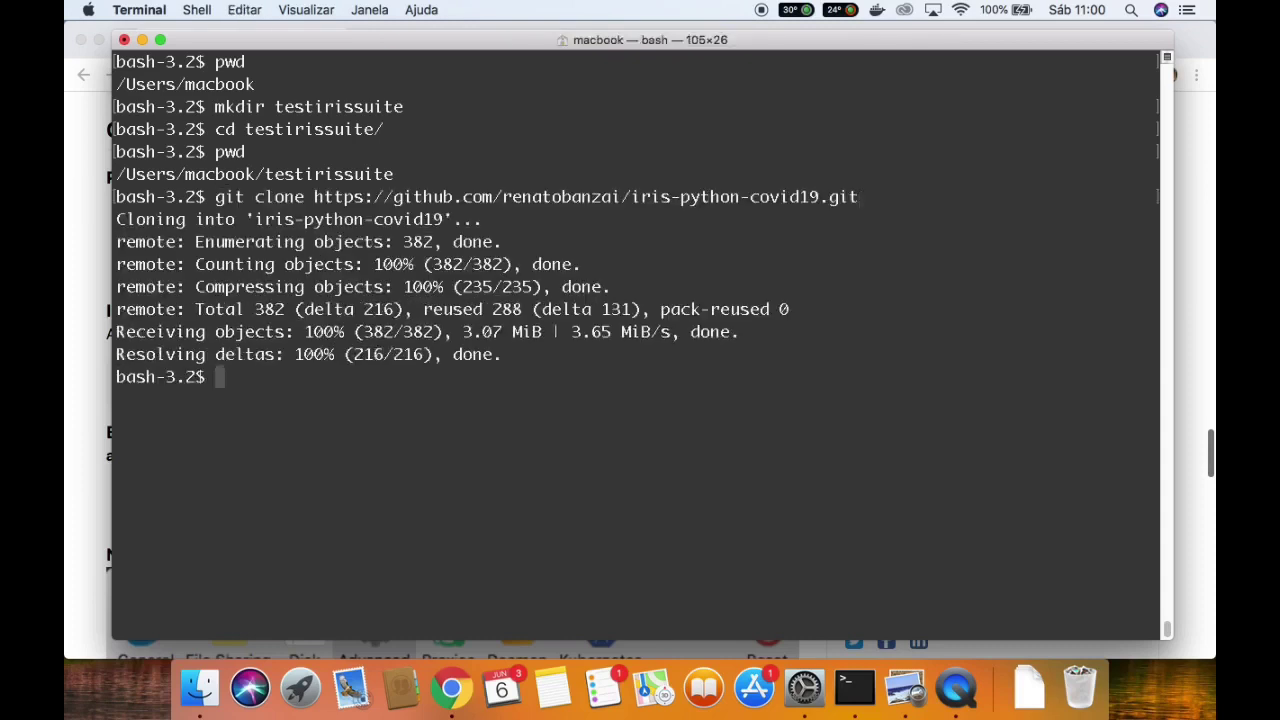
text(ls)
key(Return)
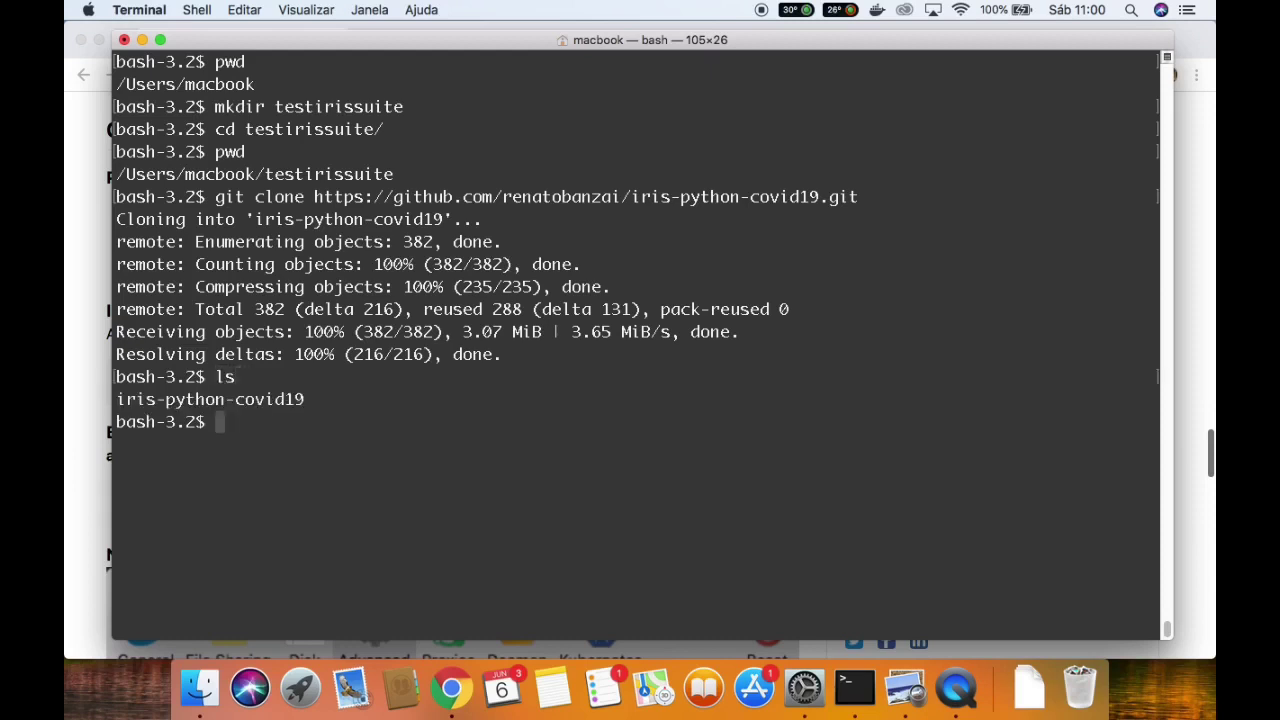
text(iri)
key(Tab)
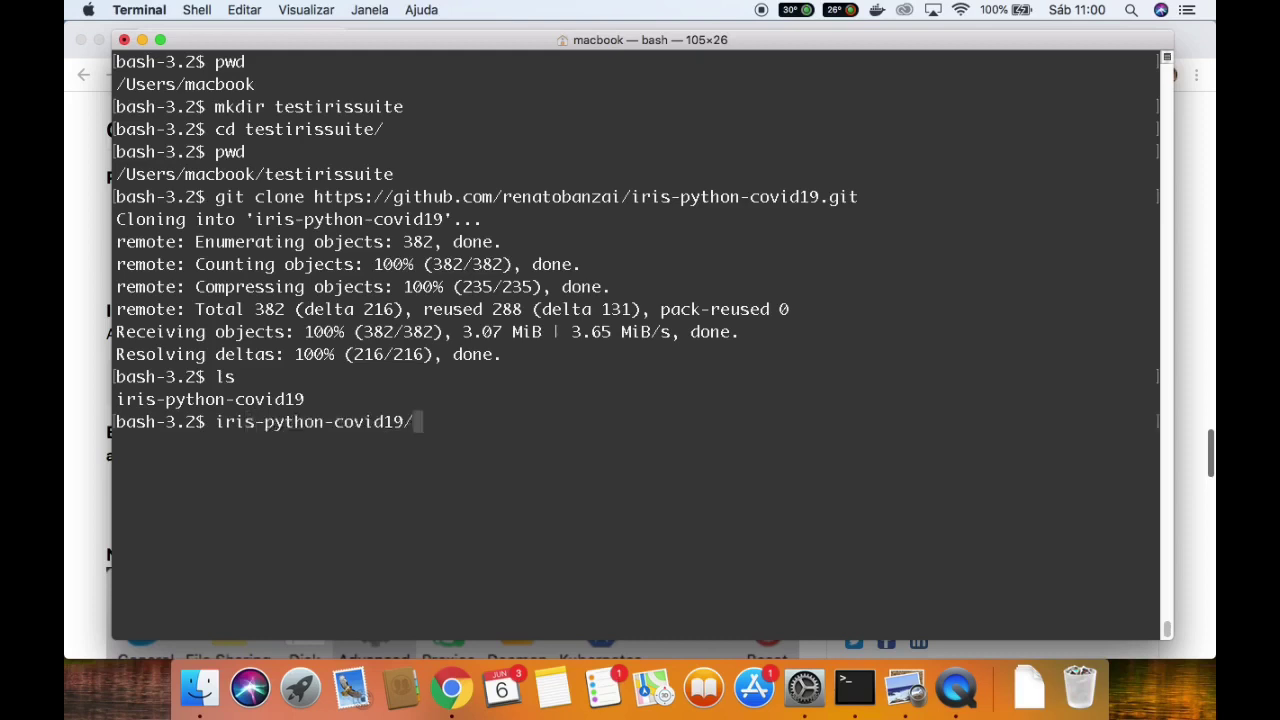
key(Return)
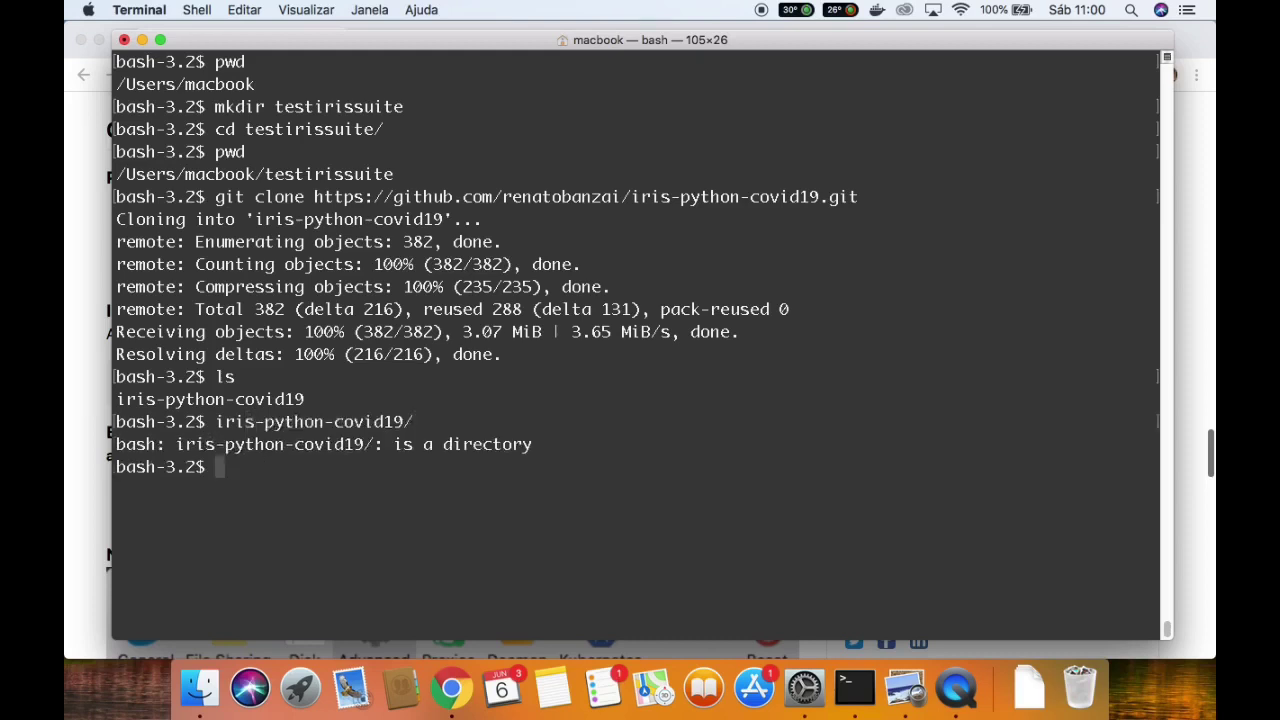
Change into the iris-python-covid19 directory with cd
text(cd ir)
key(Tab)
key(Return)
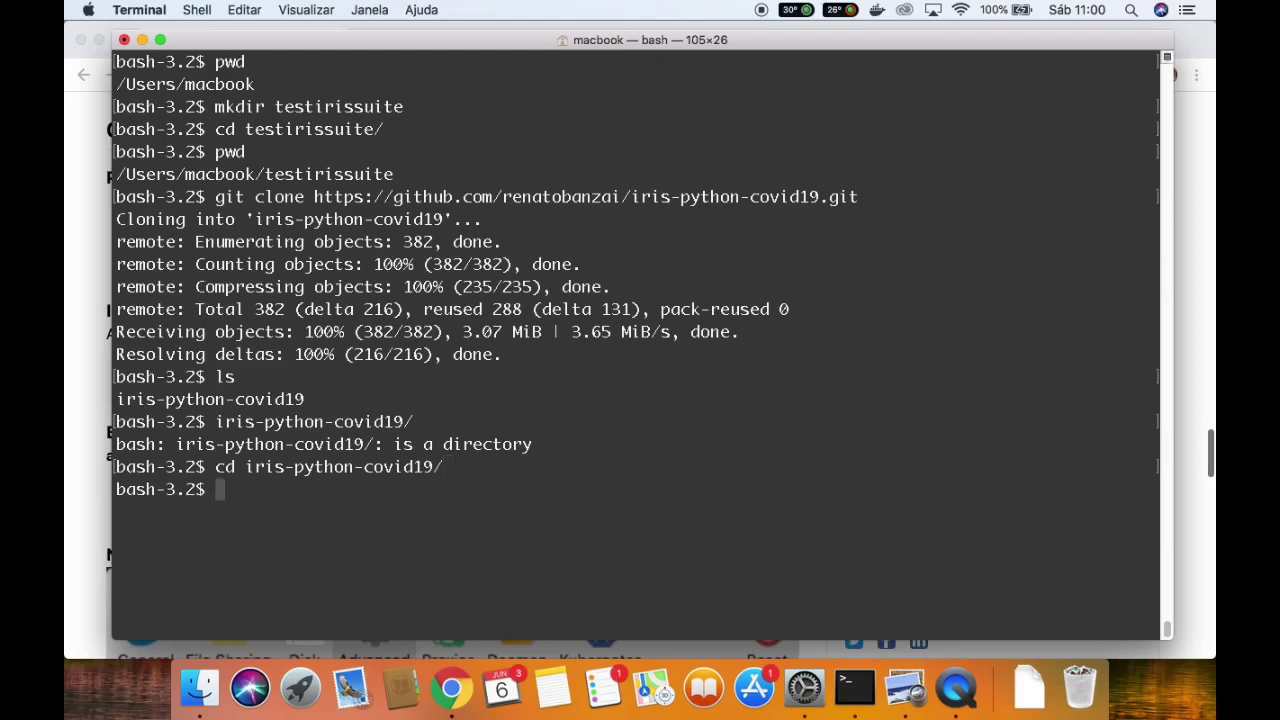
List the repository's contents with ls -l and examine the two docker-compose files and the iris folder
text(ls )
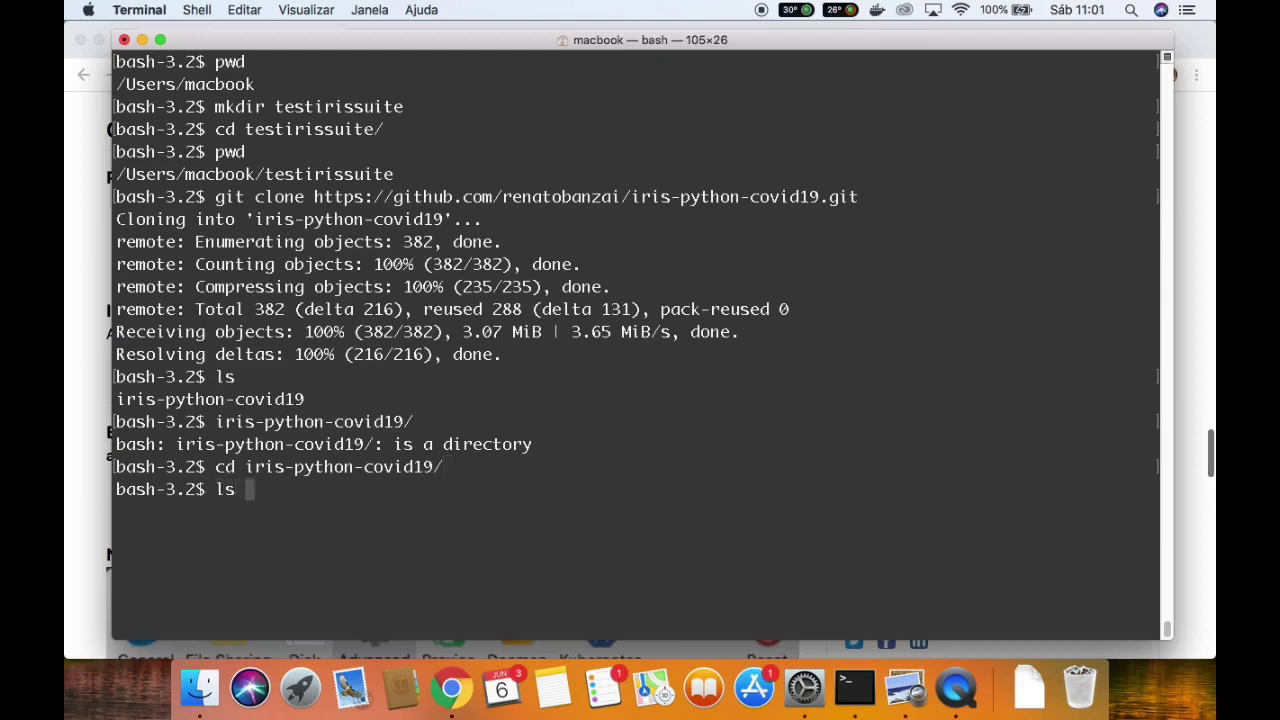
text(-l)
key(Return)
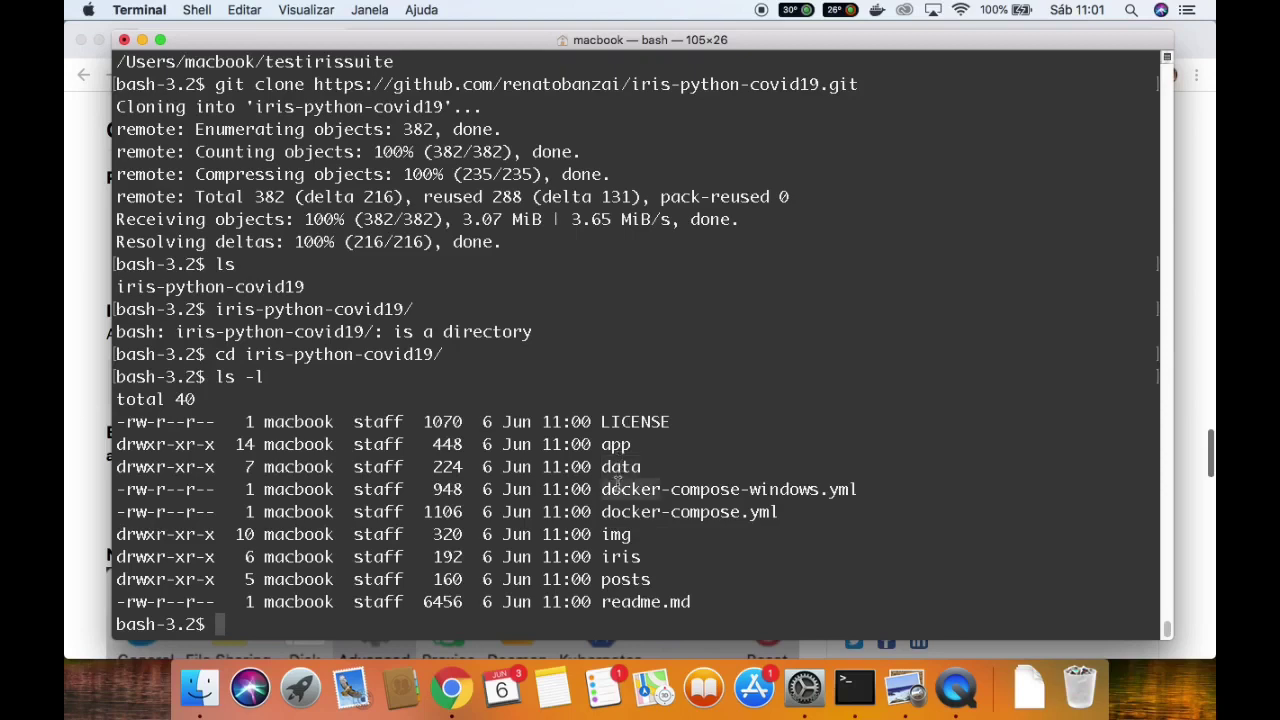
triple_click(615, 489)
triple_click(610, 511)
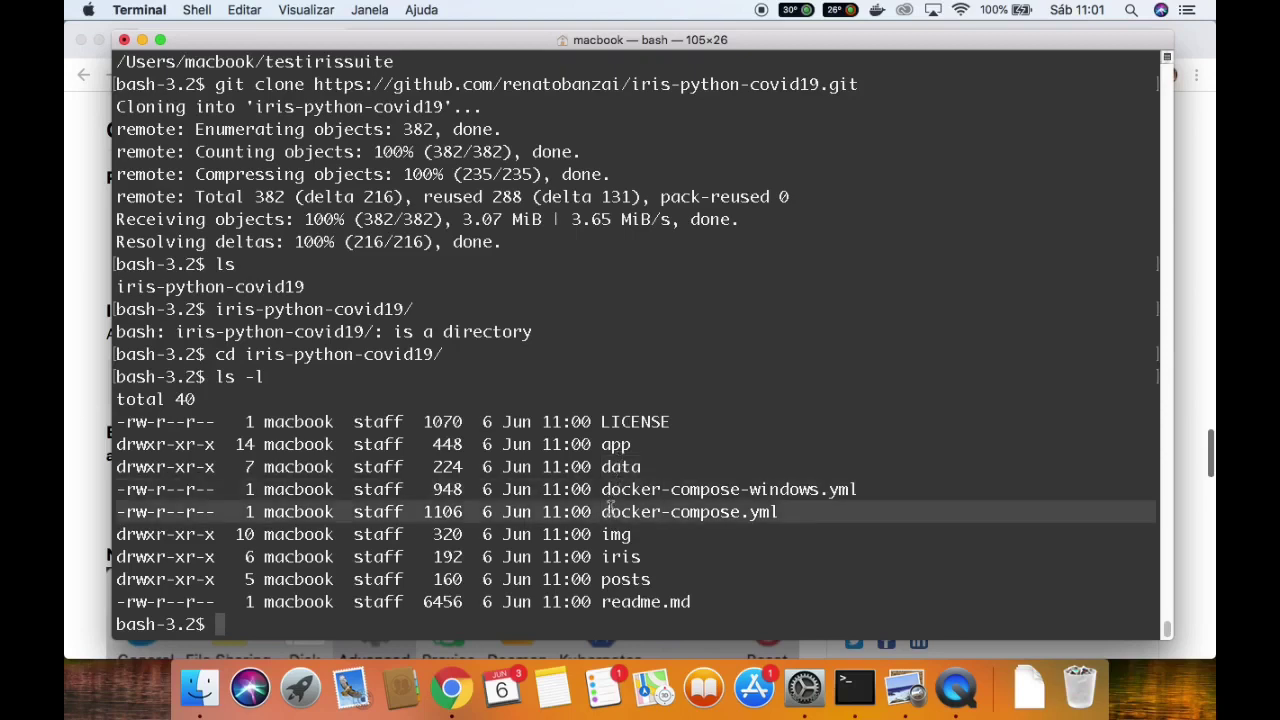
click(614, 556)
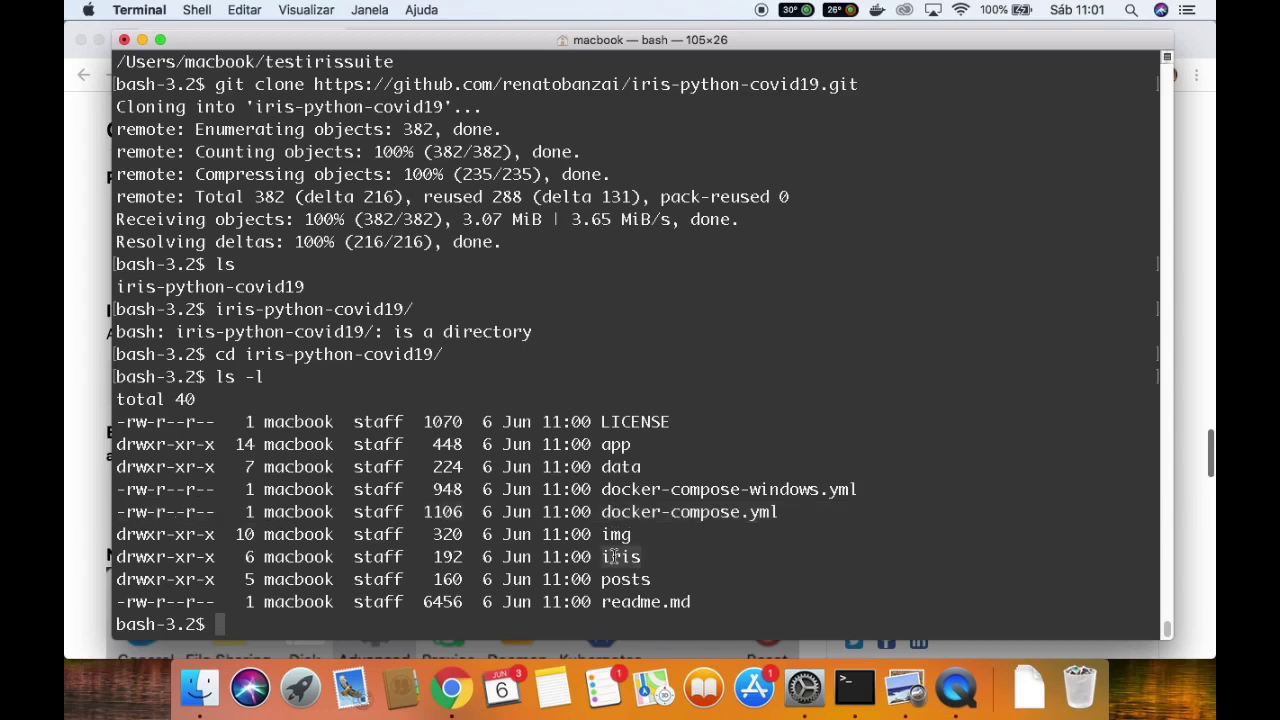
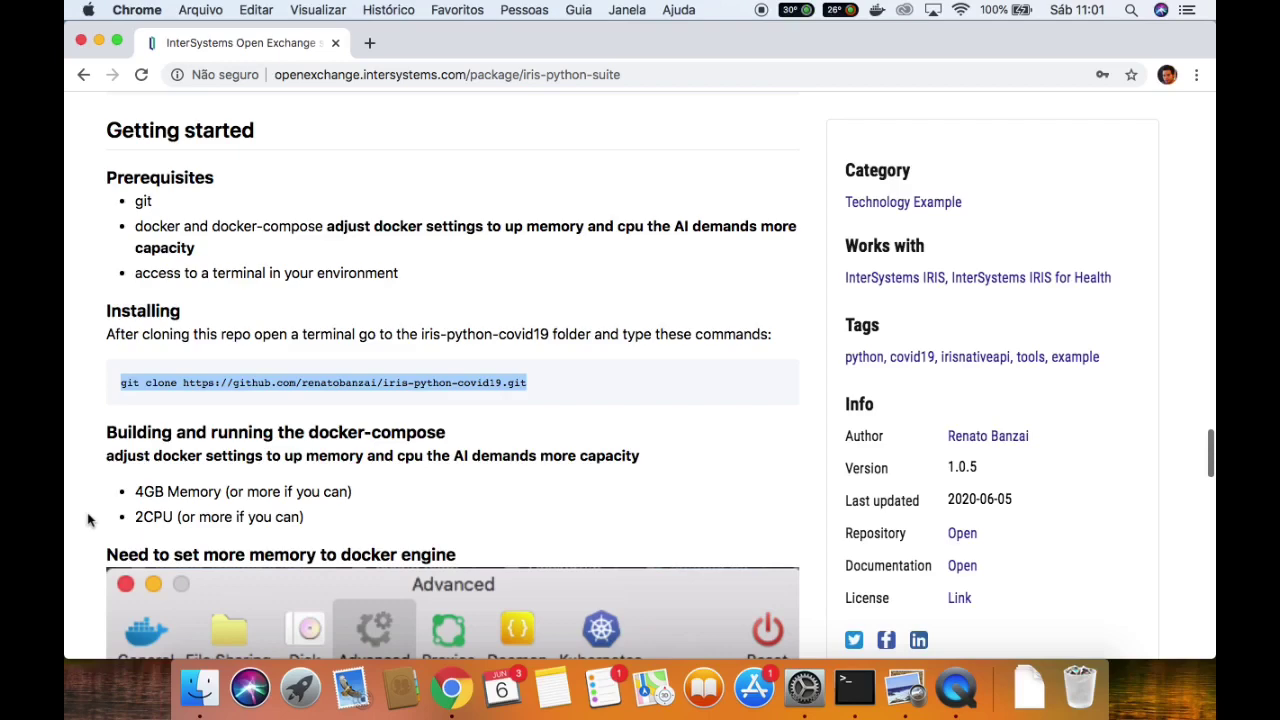
Return to the project page in Chrome and copy the docker-compose build command for Linux and MacOS
scroll(230, 418, down, 5)
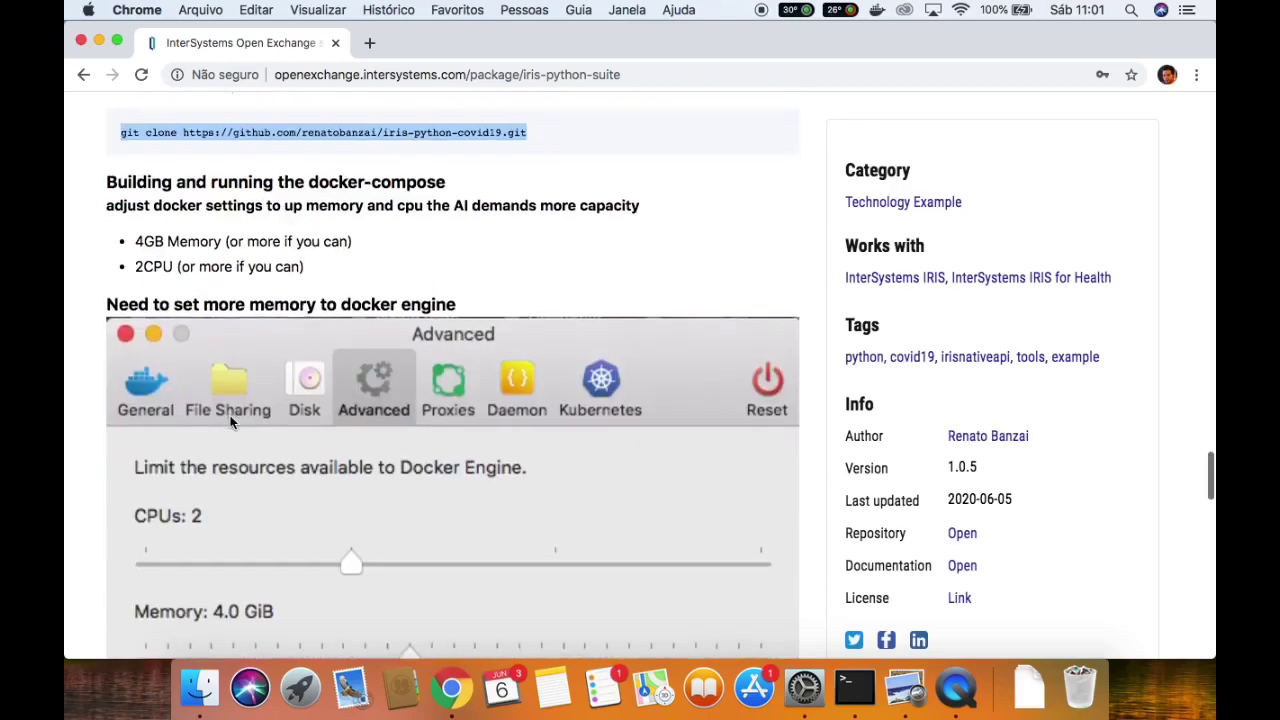
scroll(287, 336, down, 4)
scroll(287, 336, down, 10)
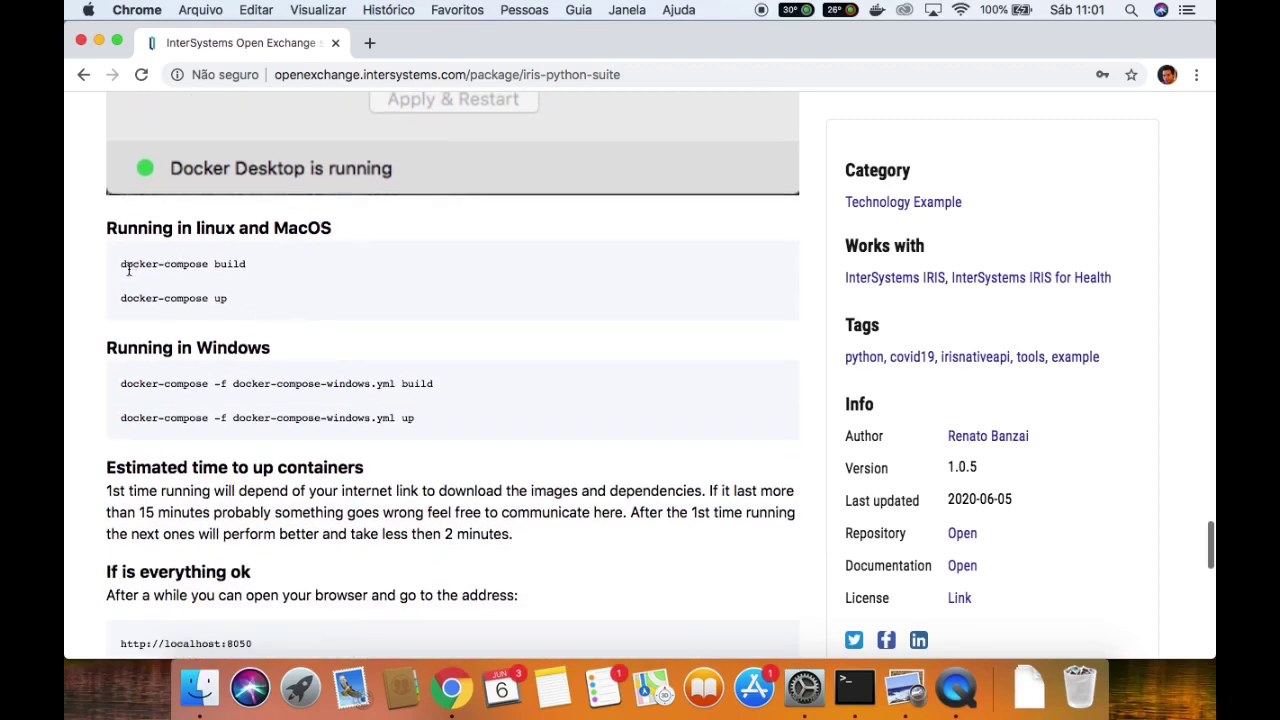
drag(250, 263, 232, 262)
click(255, 263)
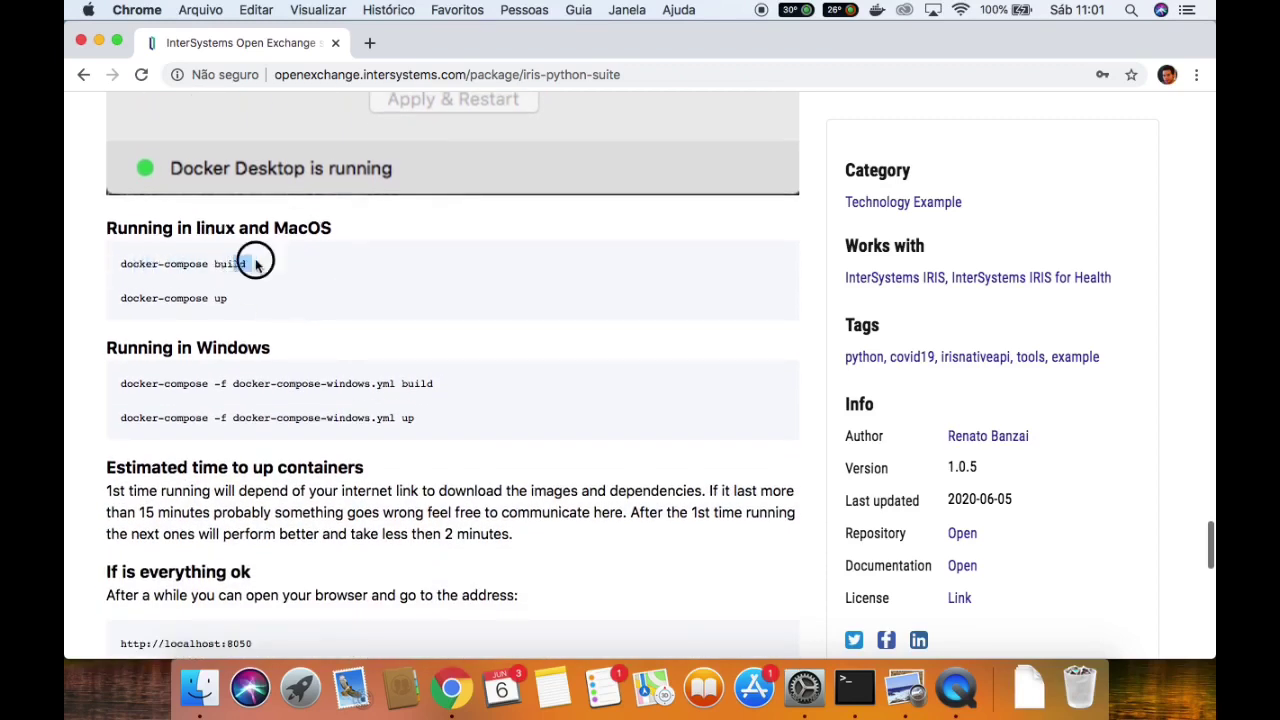
triple_click(240, 259)
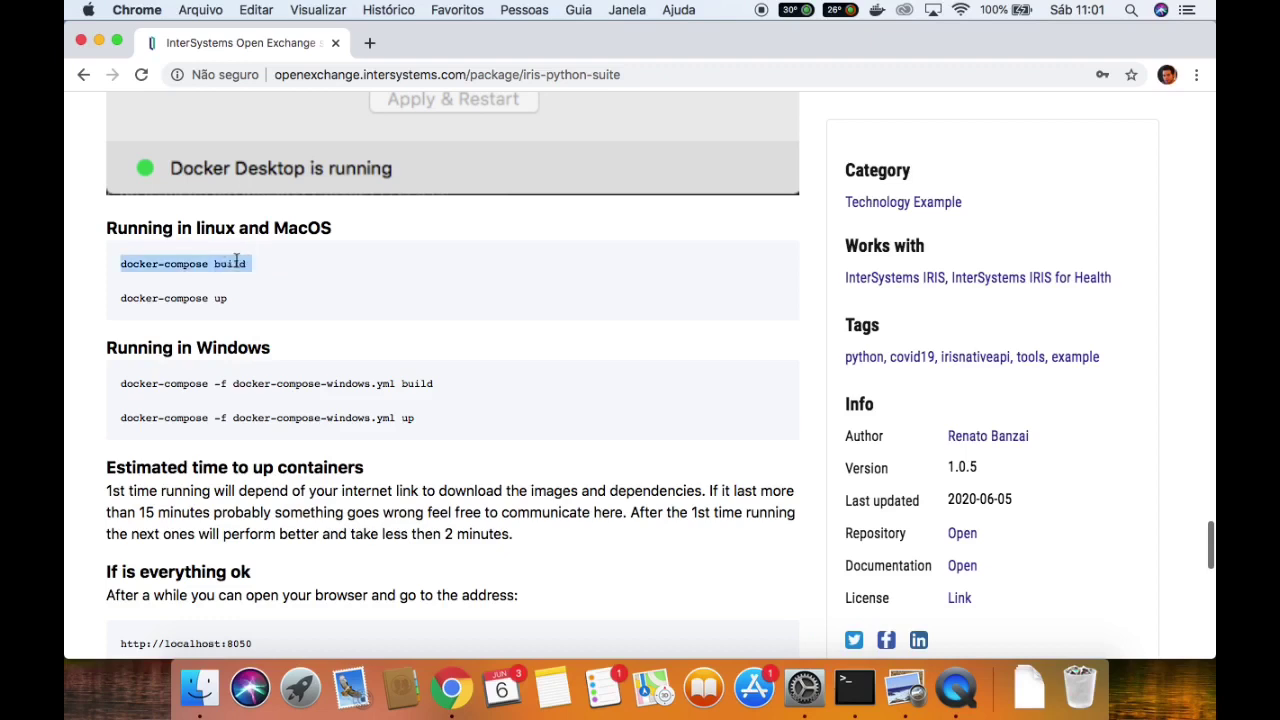
key(super+c)
Switch to Terminal and run docker-compose build in the iris-python-covid19 directory
key(super+Tab)
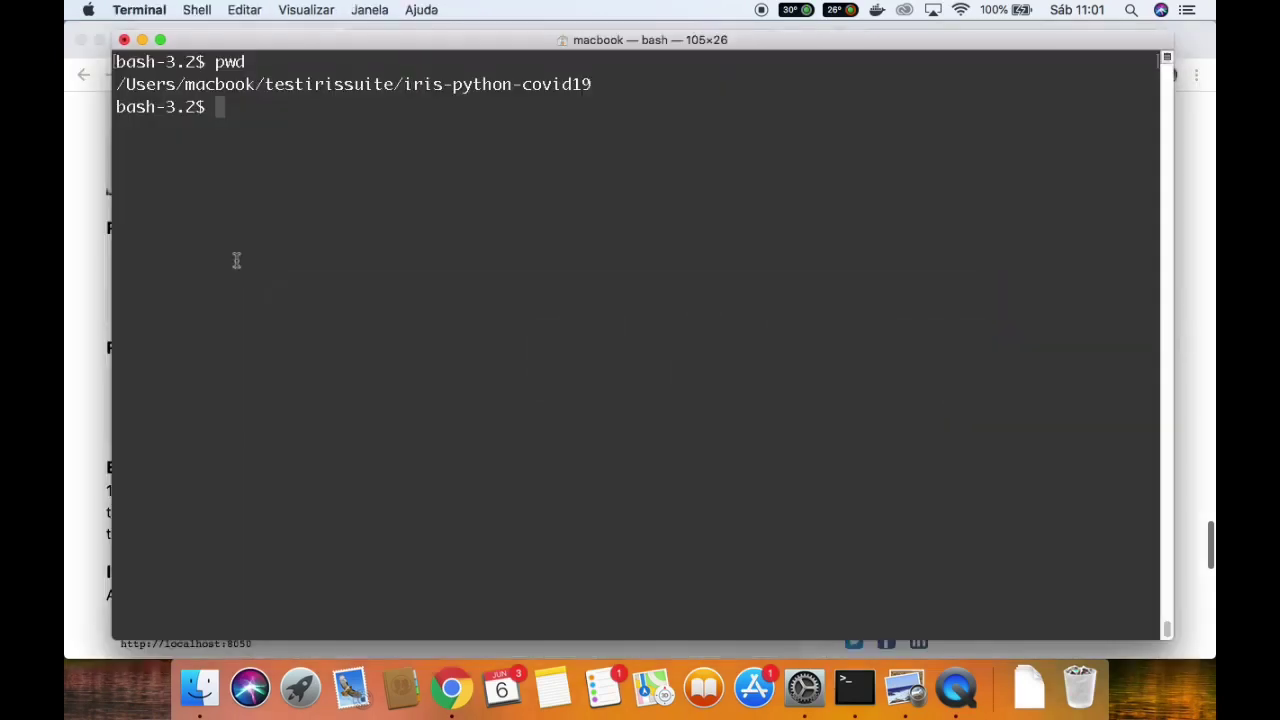
key(super+v)
key(Return)
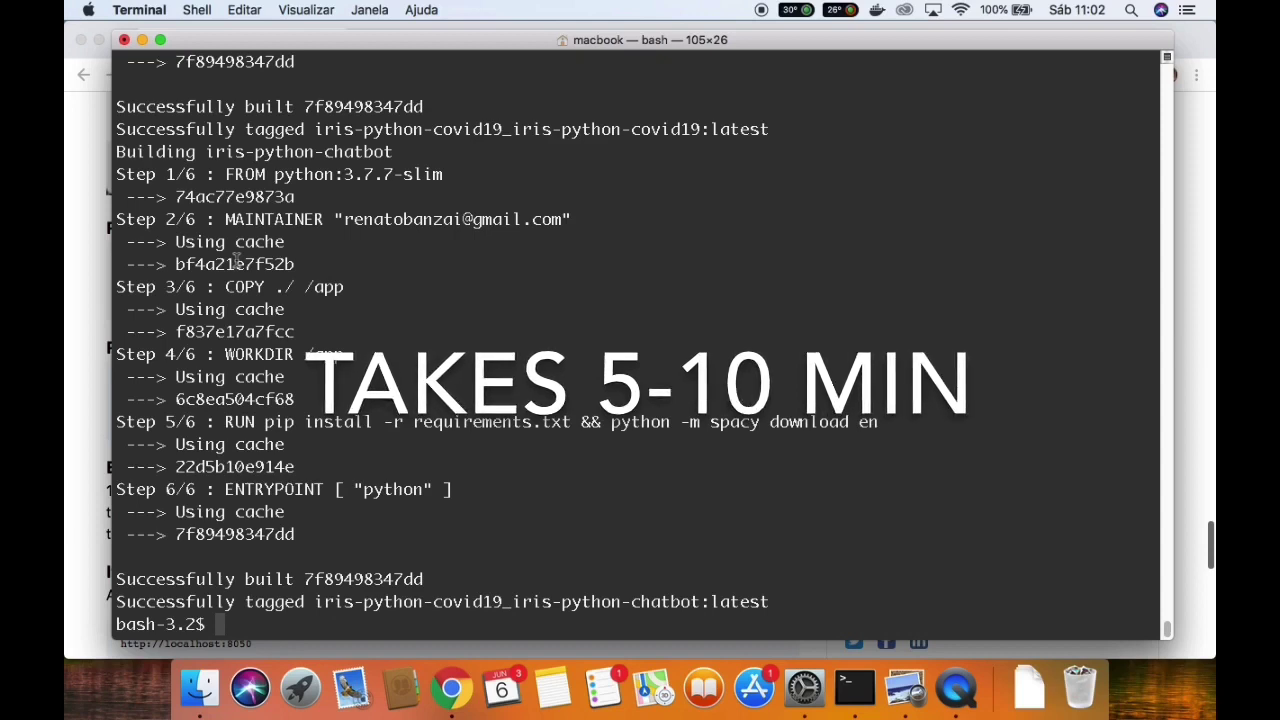
Copy the docker-compose up command for Linux and MacOS from the Chrome project page and run it in Terminal
key(super+Tab)
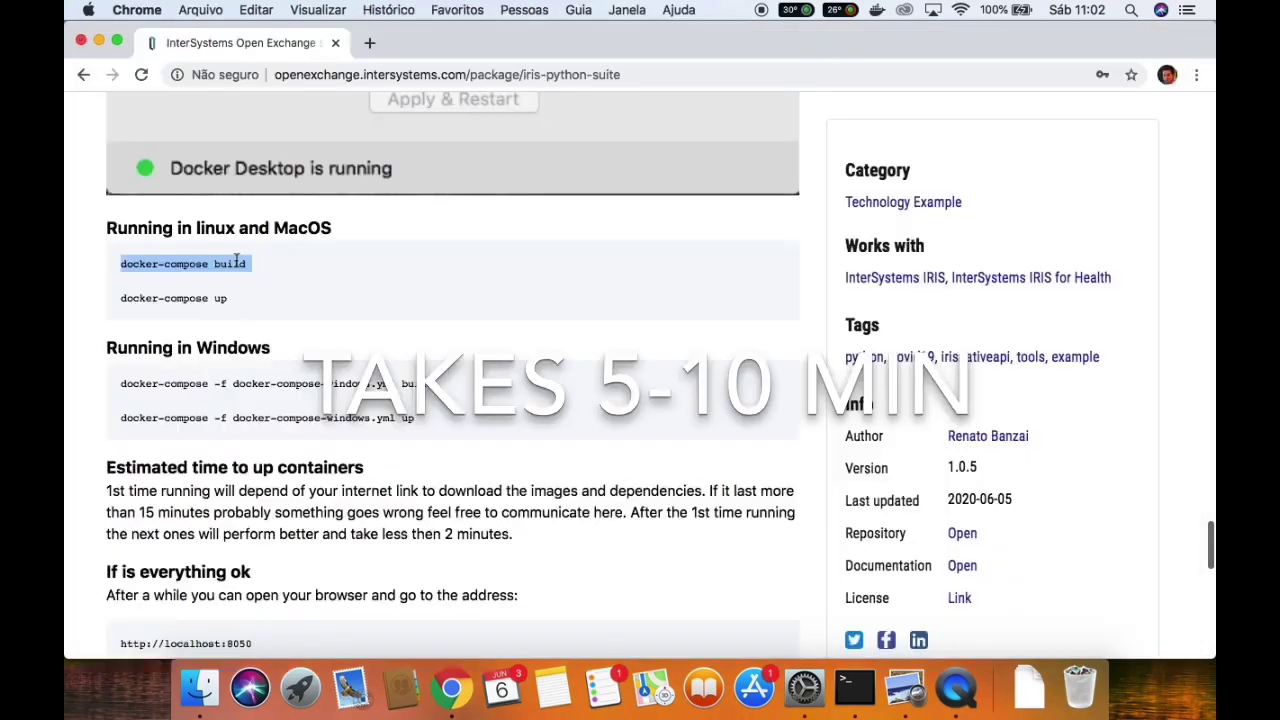
triple_click(164, 297)
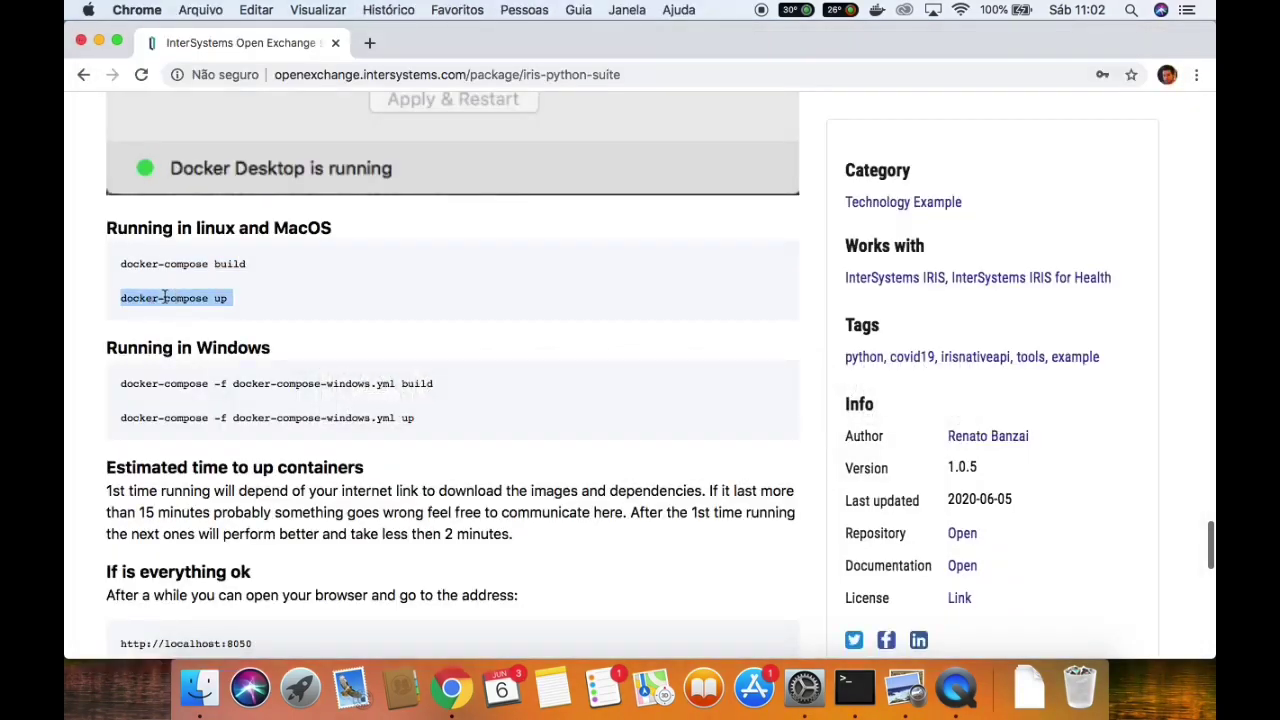
key(super+c)
key(super+Tab)
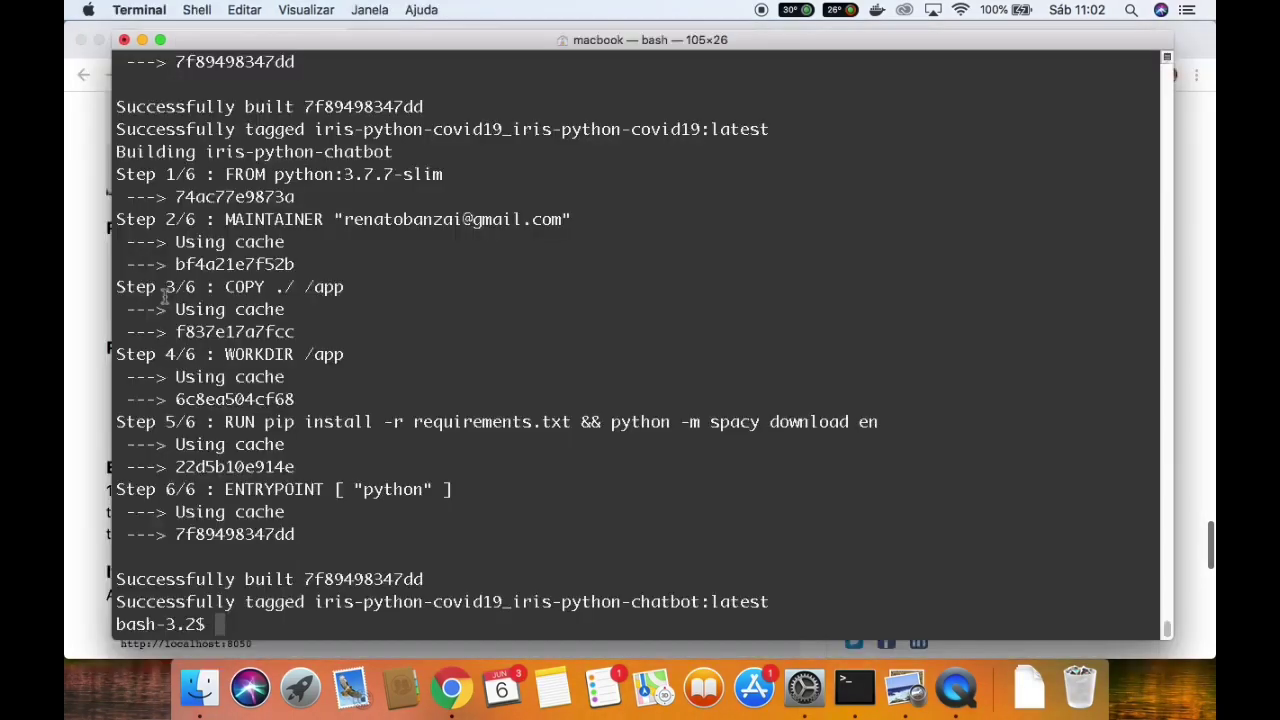
key(super+v)
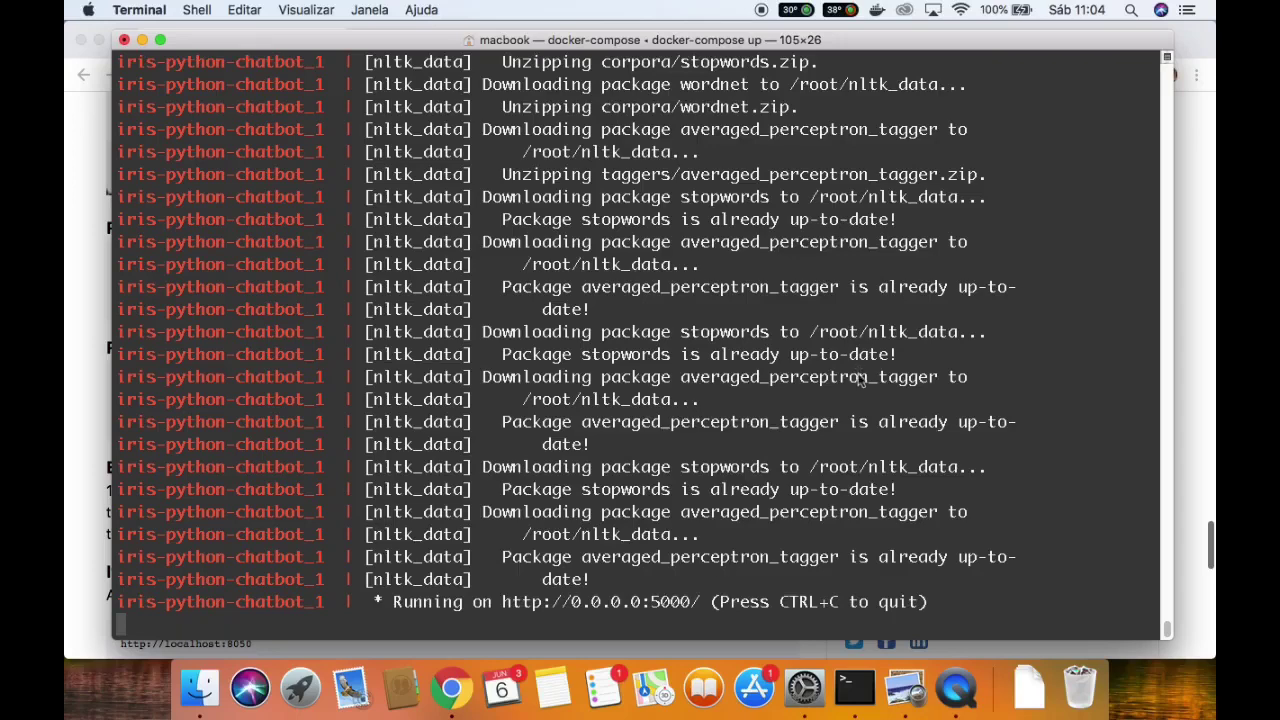
key(super+Tab)
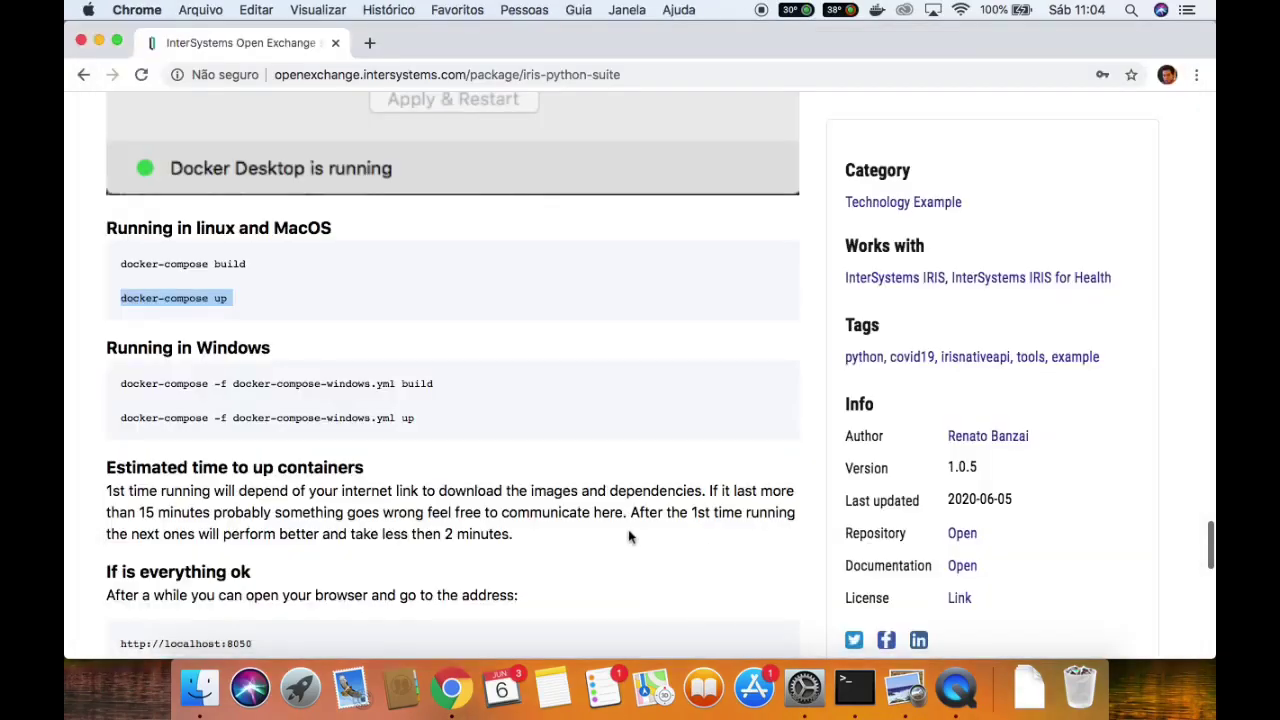
scroll(437, 337, down, 3)
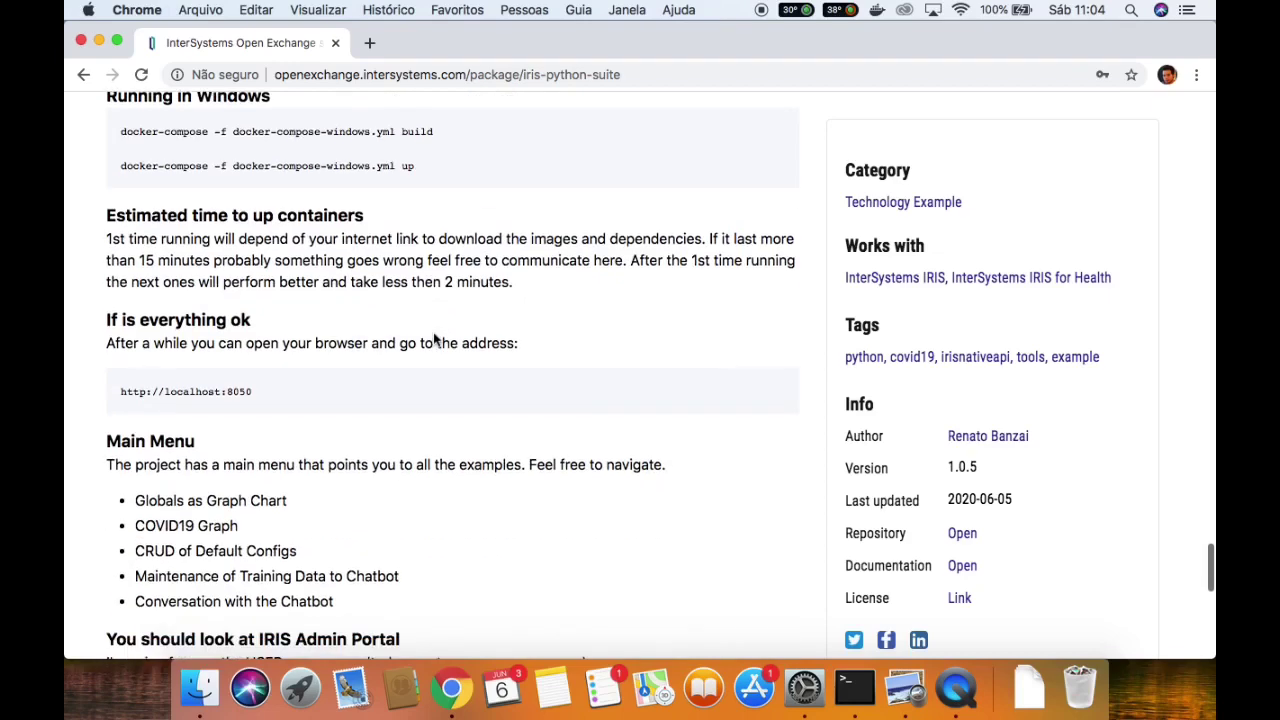
triple_click(187, 481)
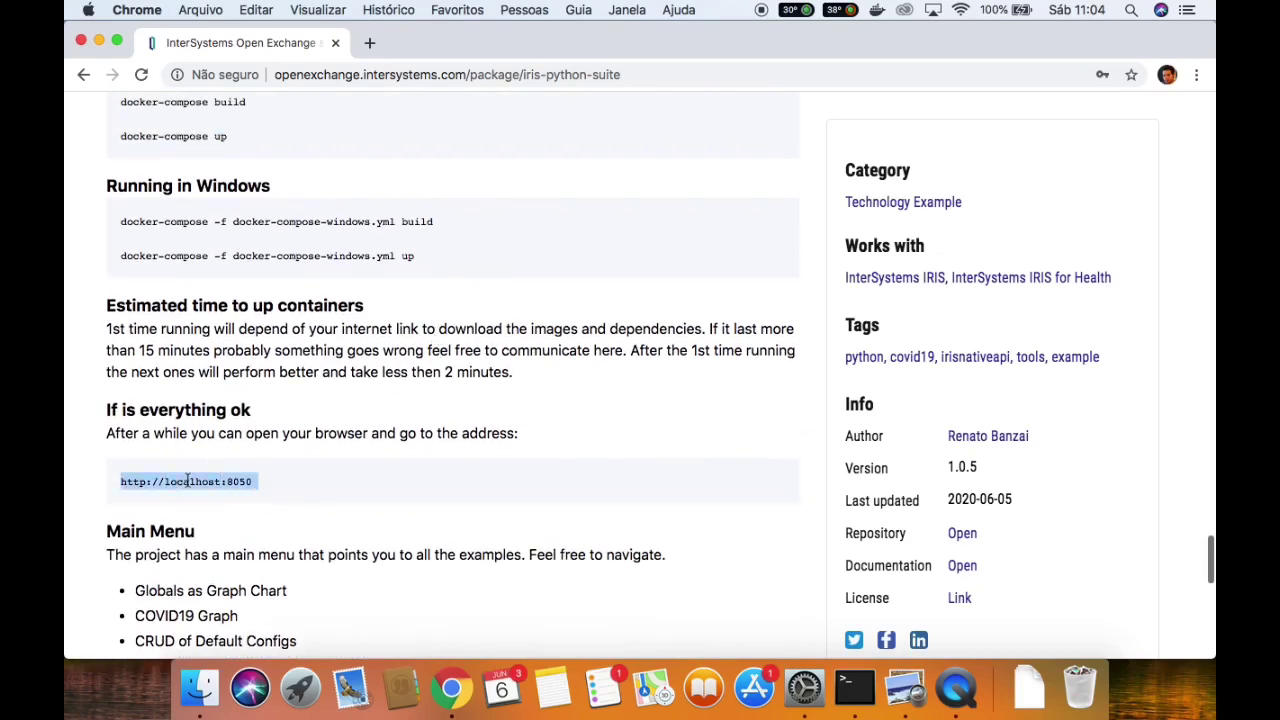
click(371, 45)
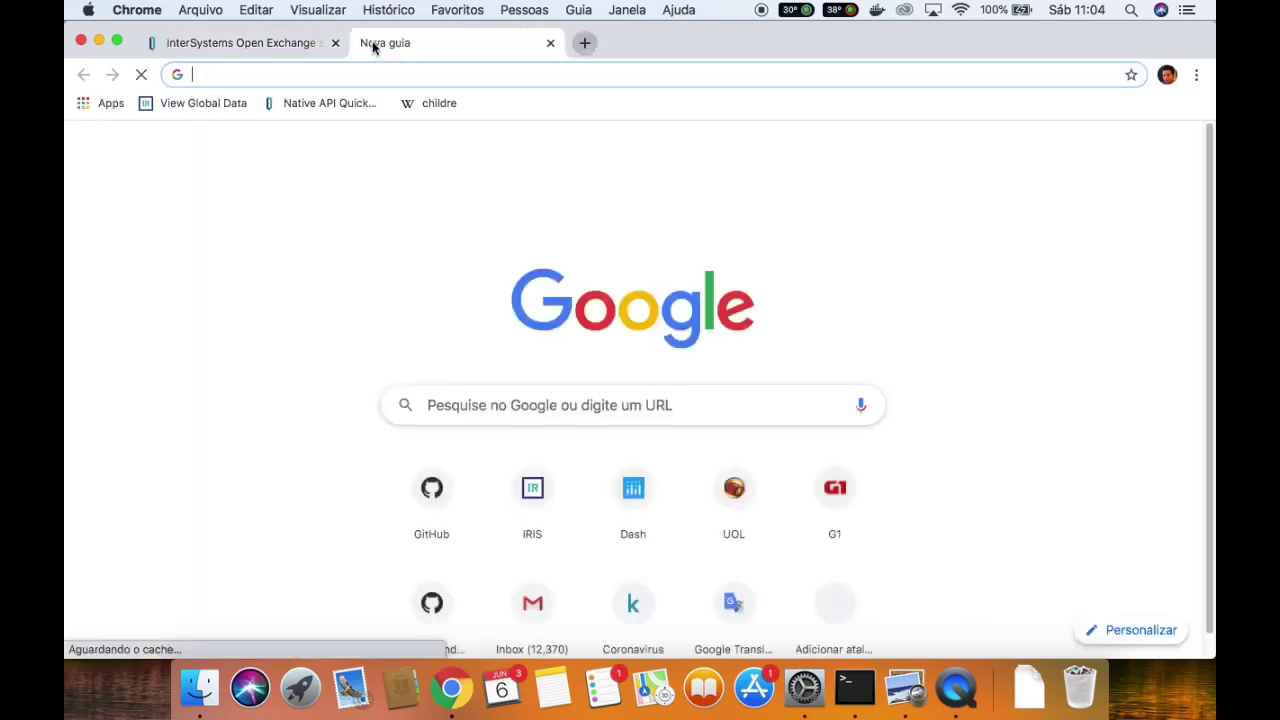
key(super+v)
key(Return)
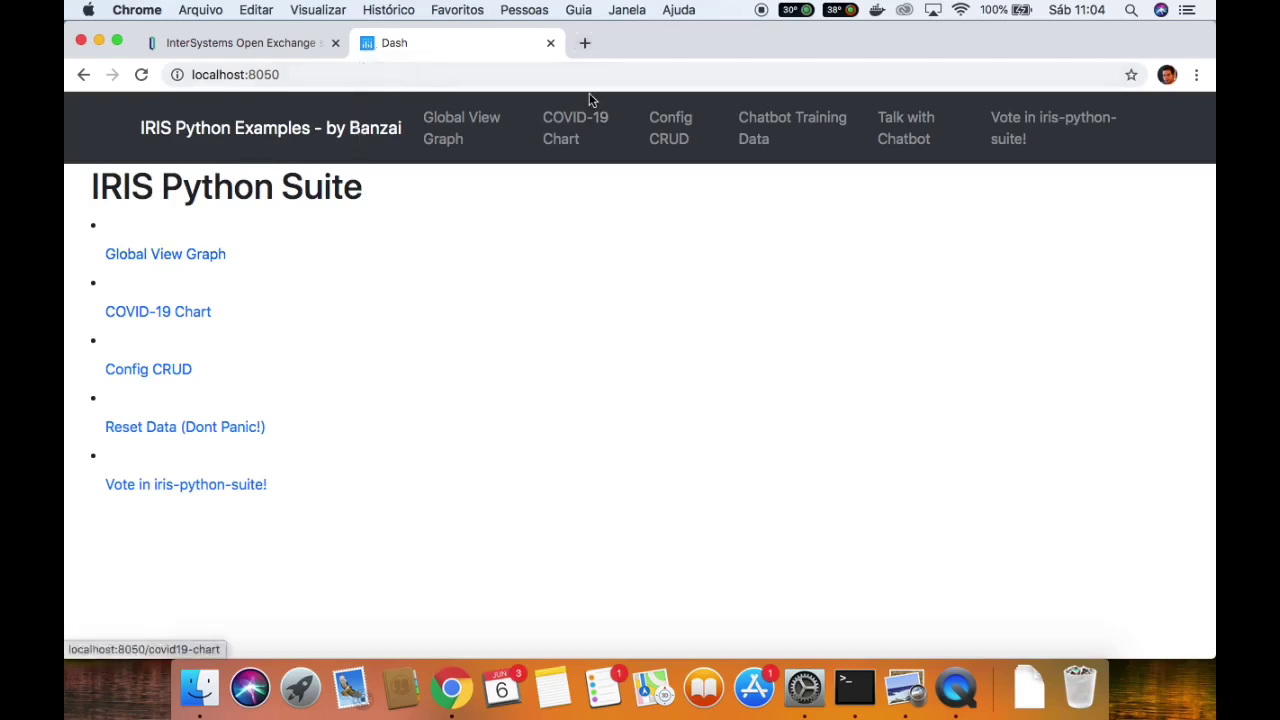
Open the COVID-19 Chart page of the IRIS Python Suite and view the country comparison chart
click(570, 130)
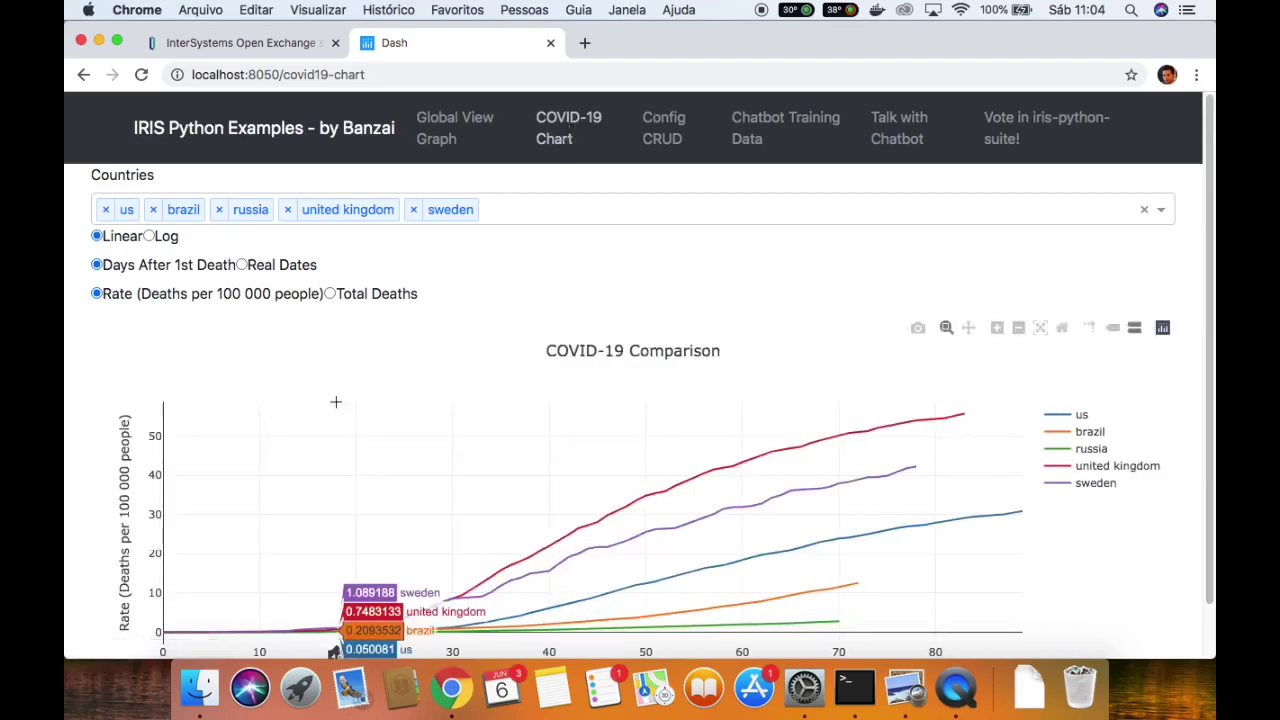
scroll(336, 401, down, 1)
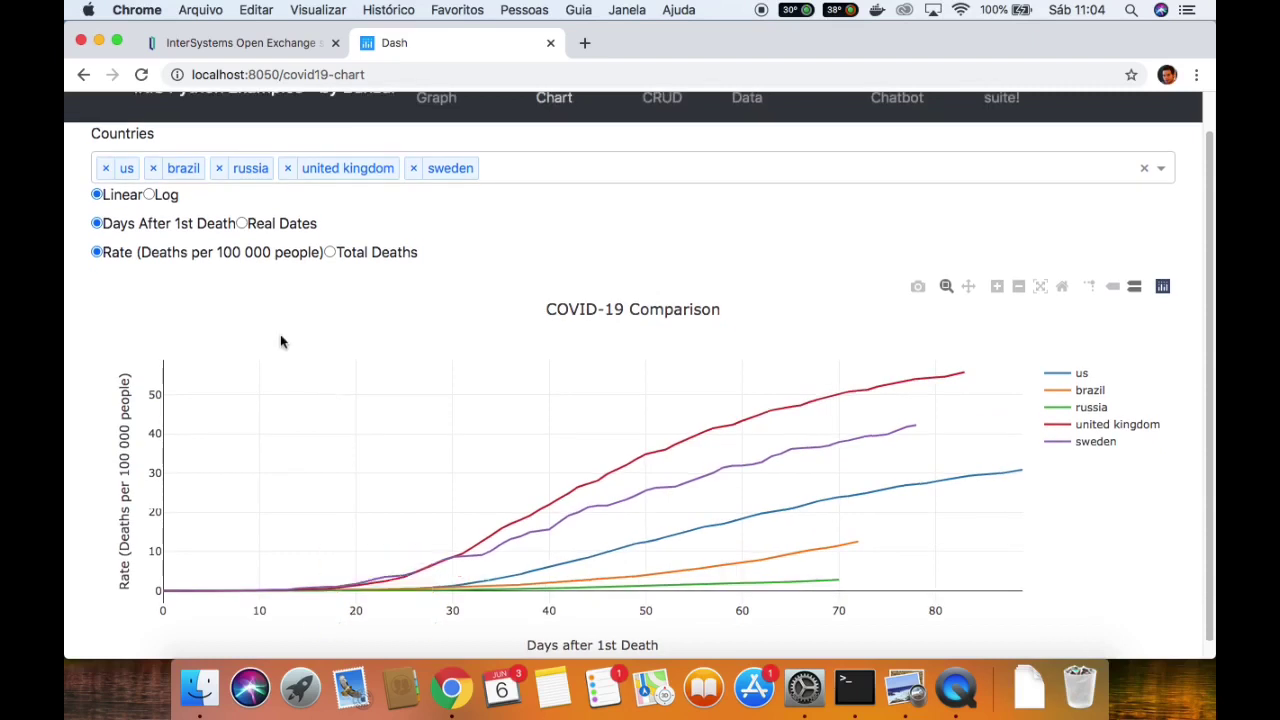
scroll(280, 334, up, 1)
Add japan to the countries compared in the COVID-19 chart
click(514, 205)
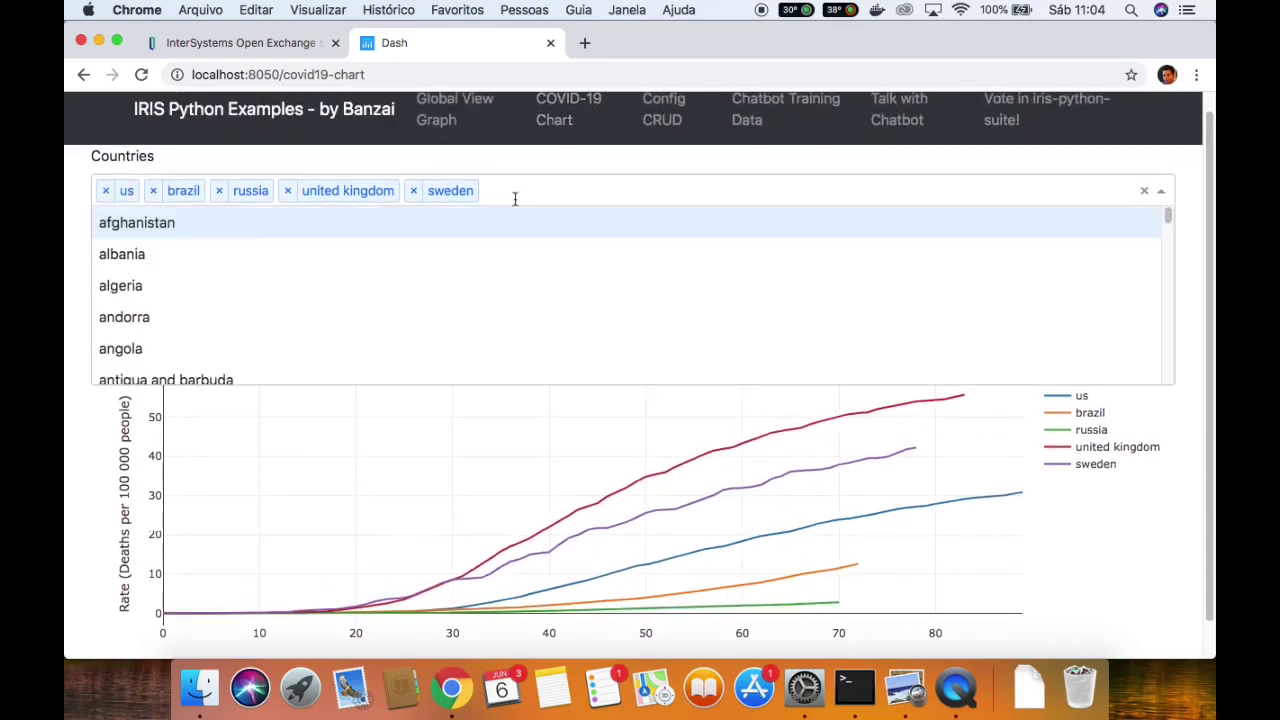
text(ja)
key(Down)
key(Down)
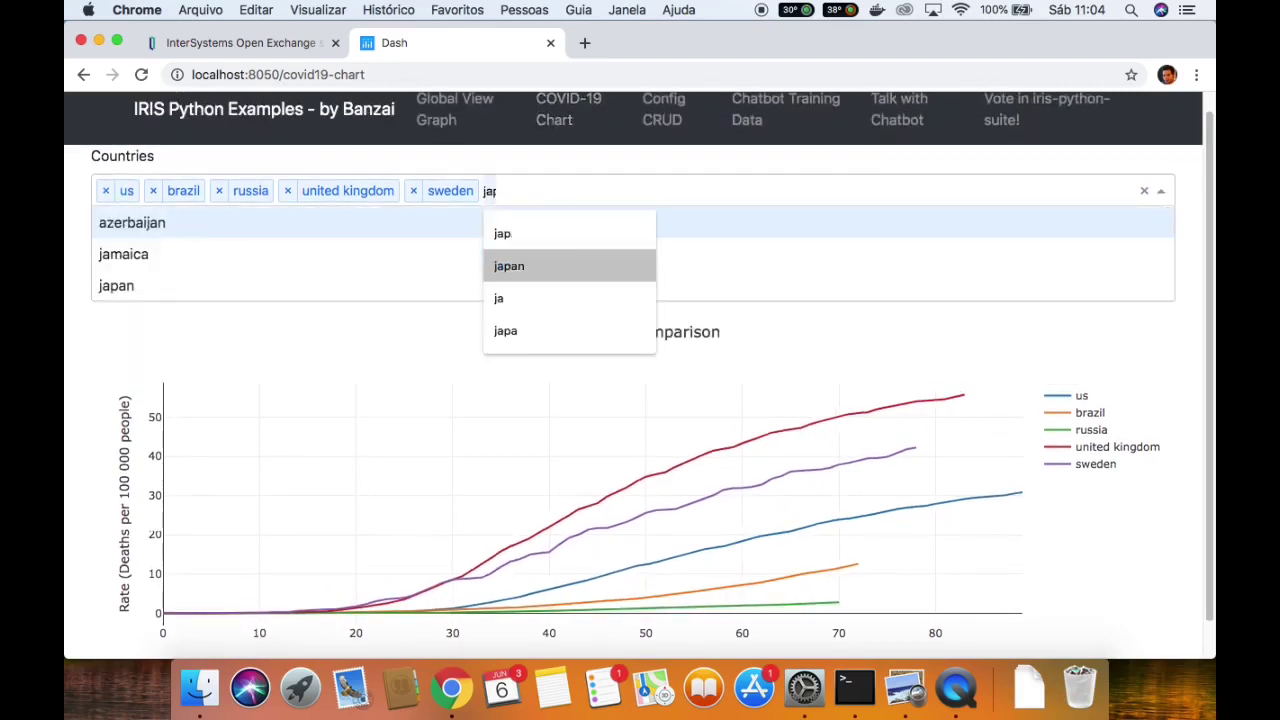
key(Down)
key(Up)
key(Return)
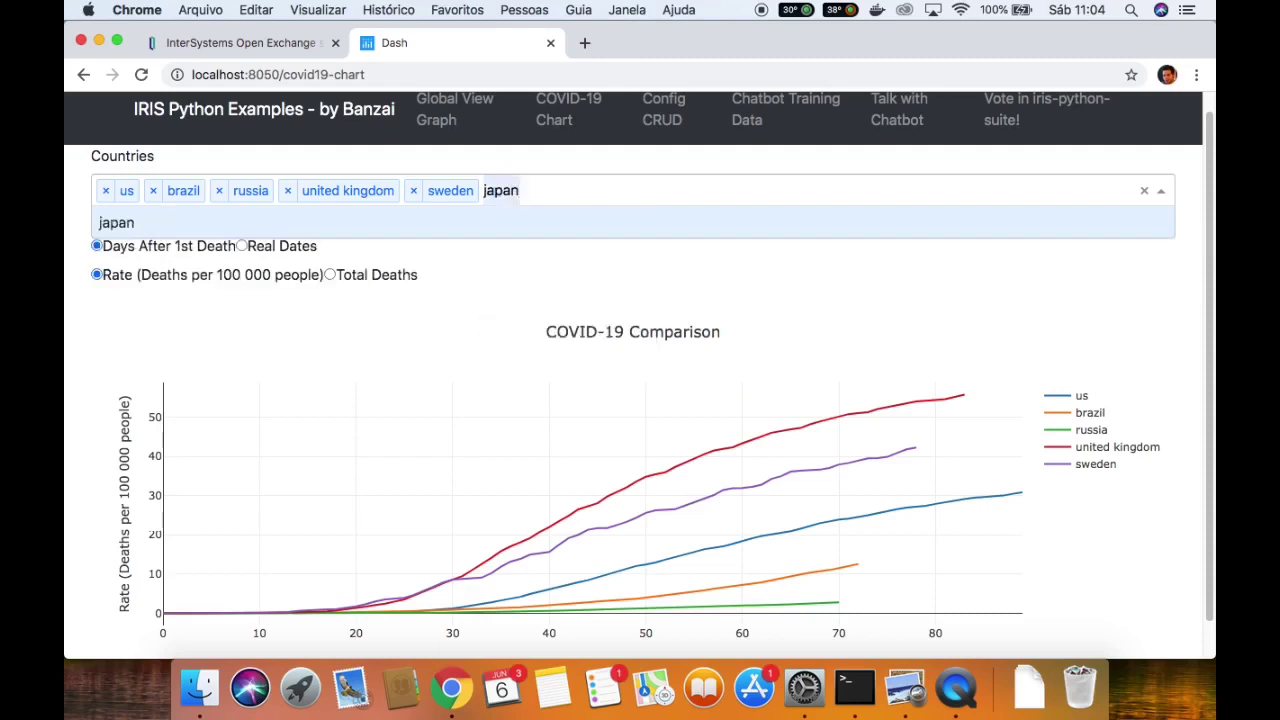
key(Return)
Hide the brazil trace in the chart, then zoom into about days 28 to 44 and restore the full range
mouse_move(514, 480)
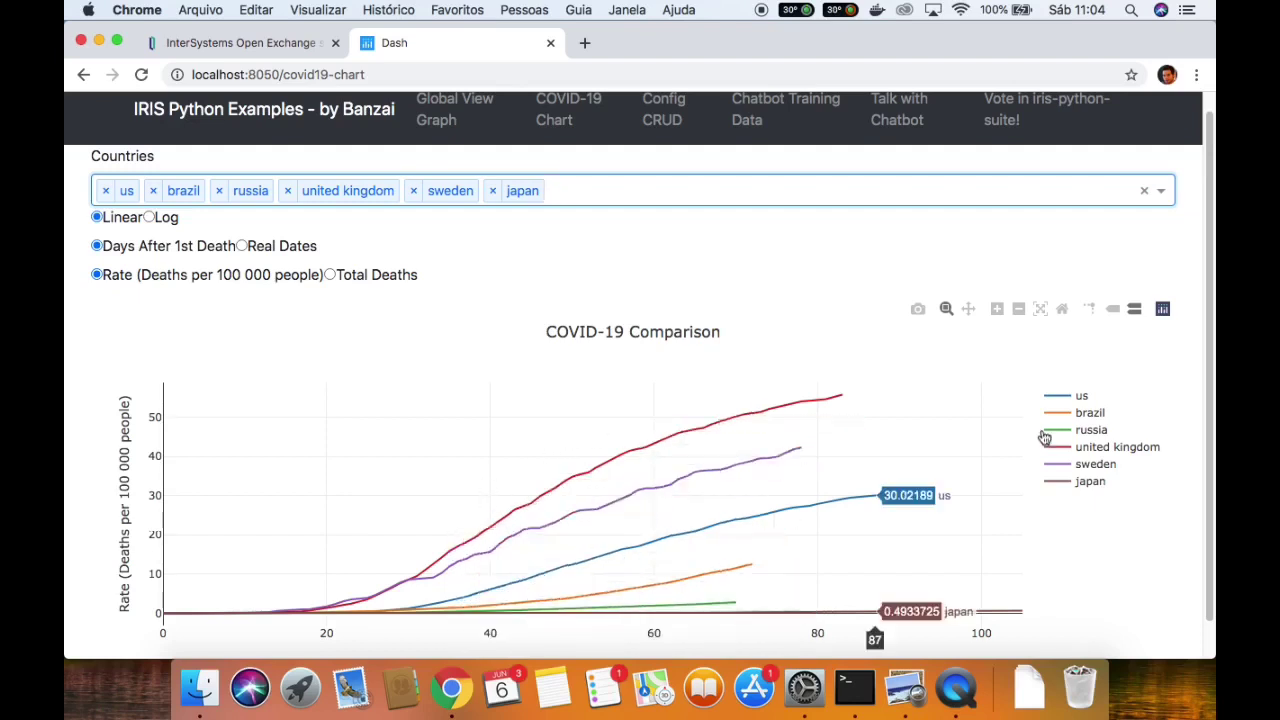
click(1088, 427)
click(1088, 427)
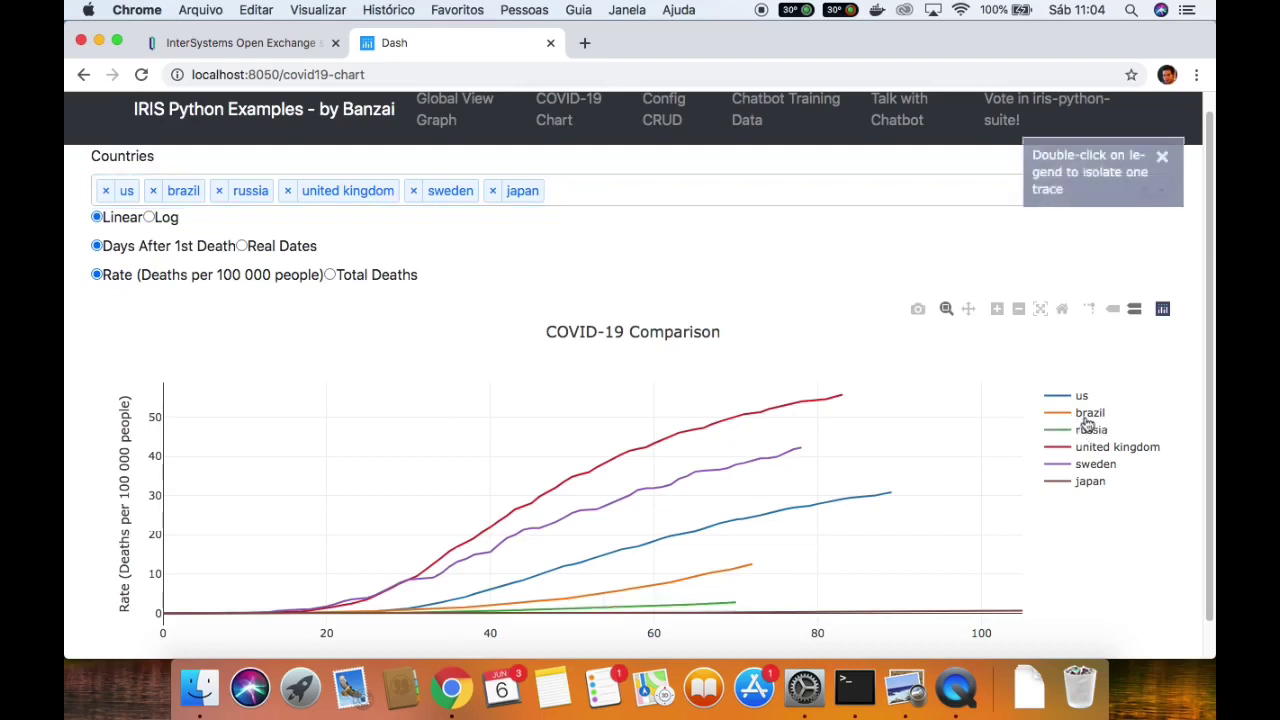
click(1087, 418)
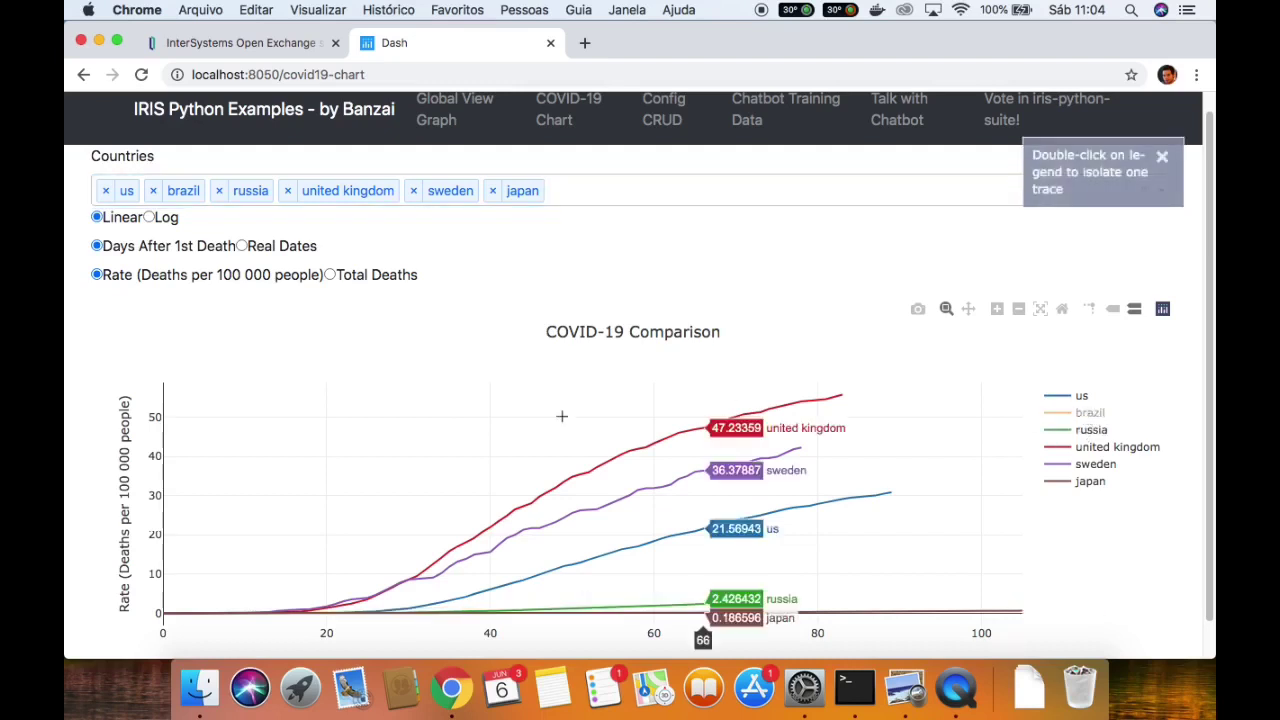
drag(400, 476, 520, 650)
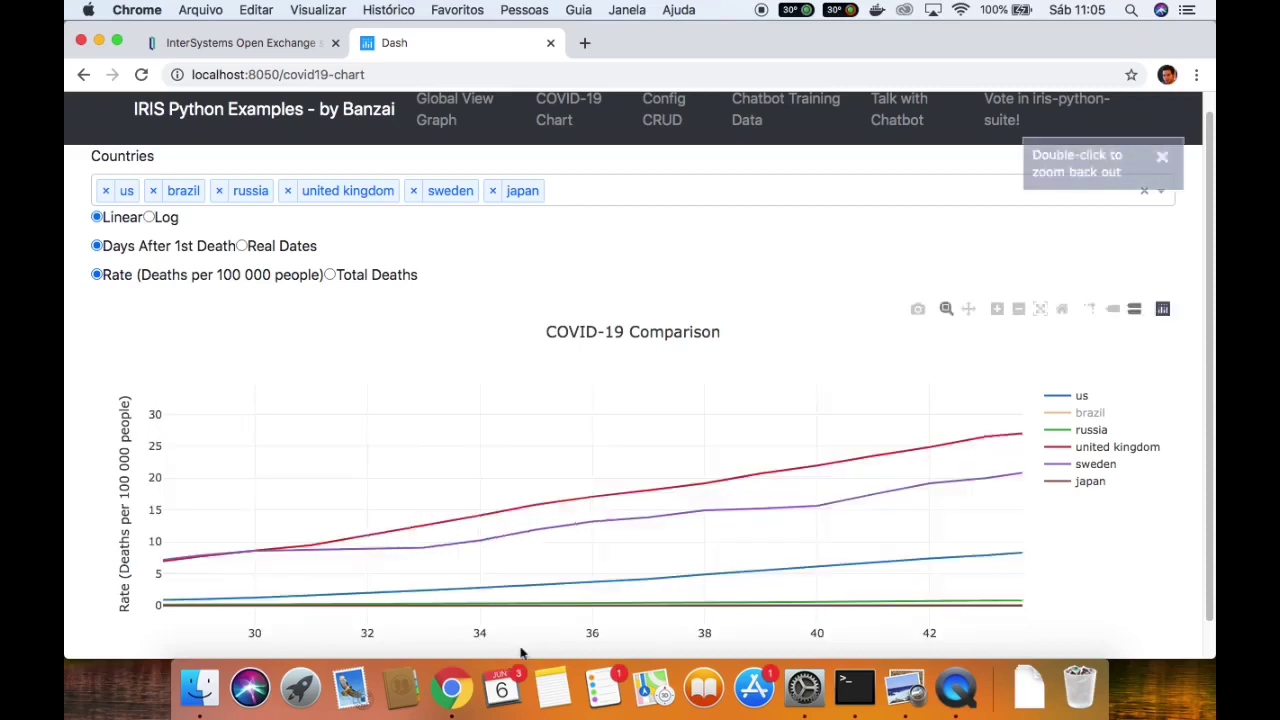
double_click(481, 443)
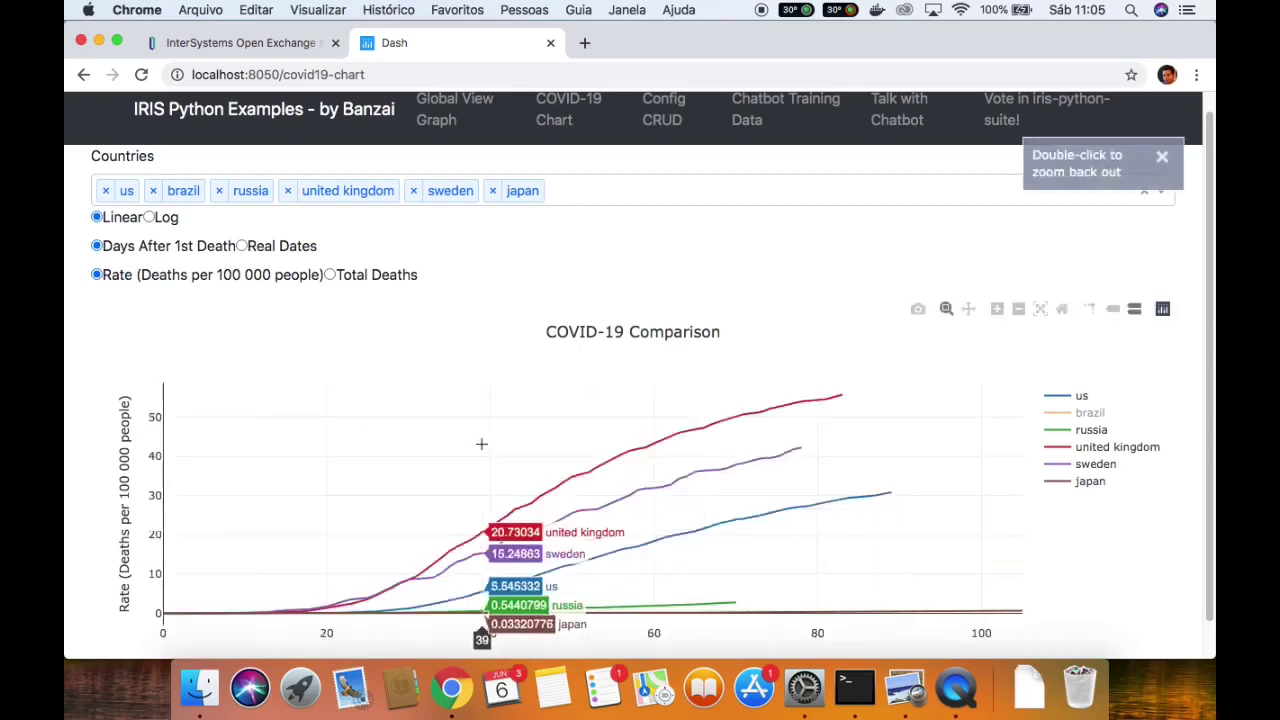
Try the Log scale, return the chart to Linear, and plot it by Real Dates
click(166, 219)
click(111, 224)
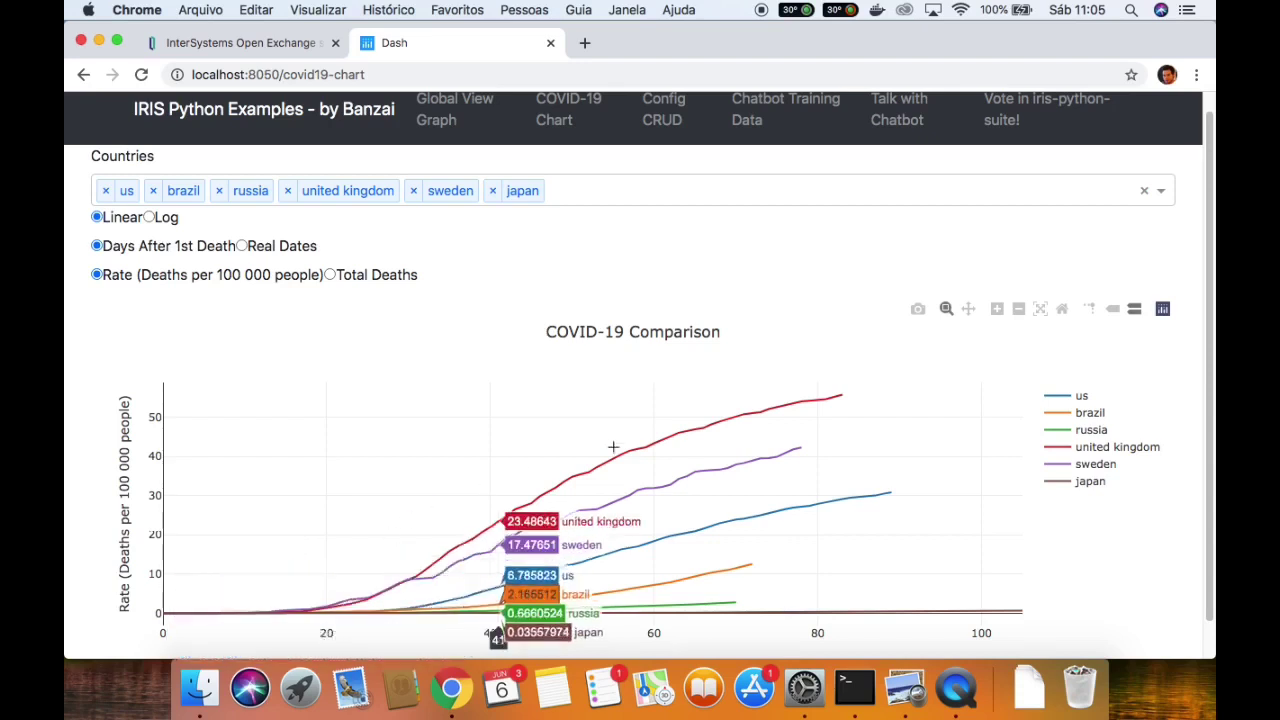
click(314, 250)
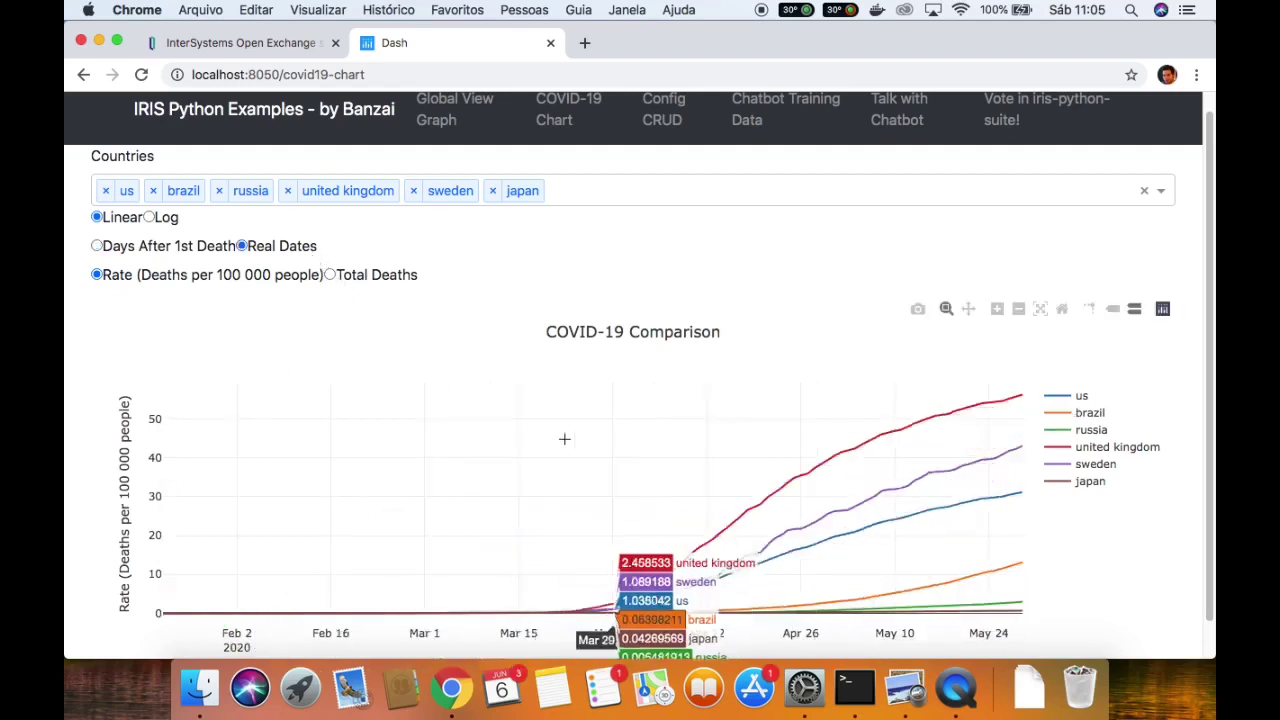
Plot the COVID-19 chart by Days After 1st Death, try Total Deaths, and return to the rate per 100 000 people
click(204, 251)
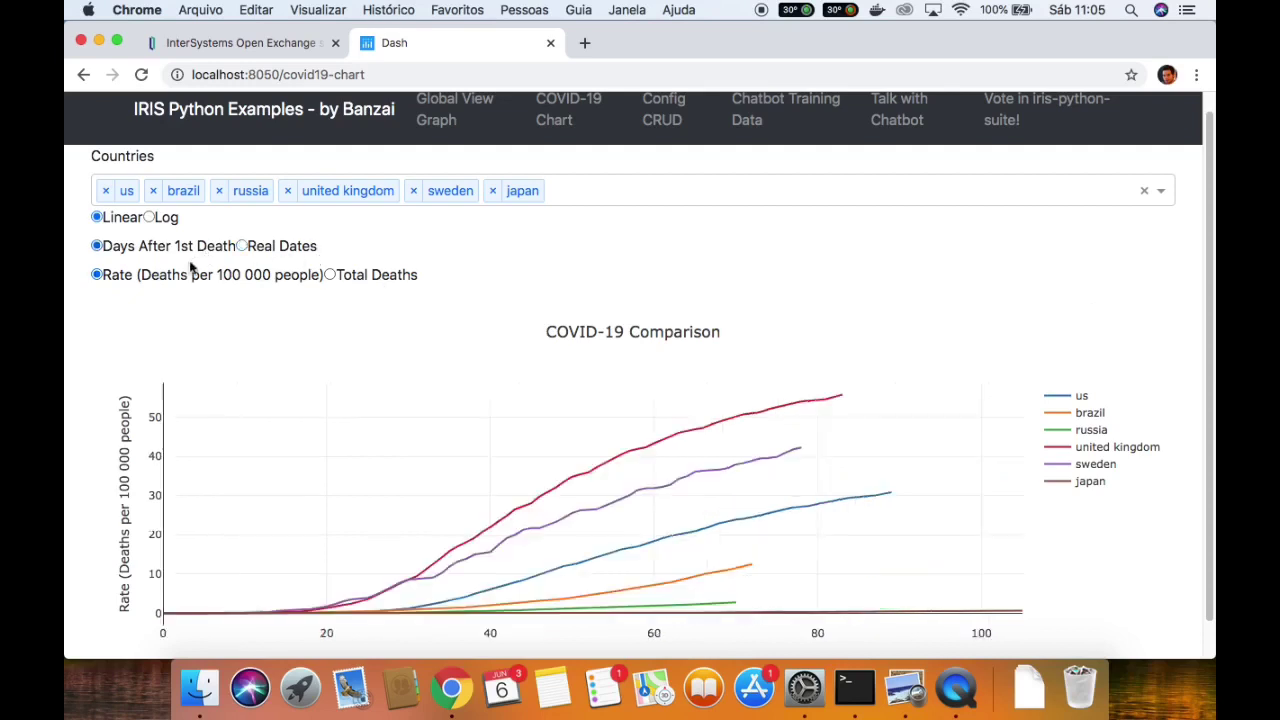
click(330, 275)
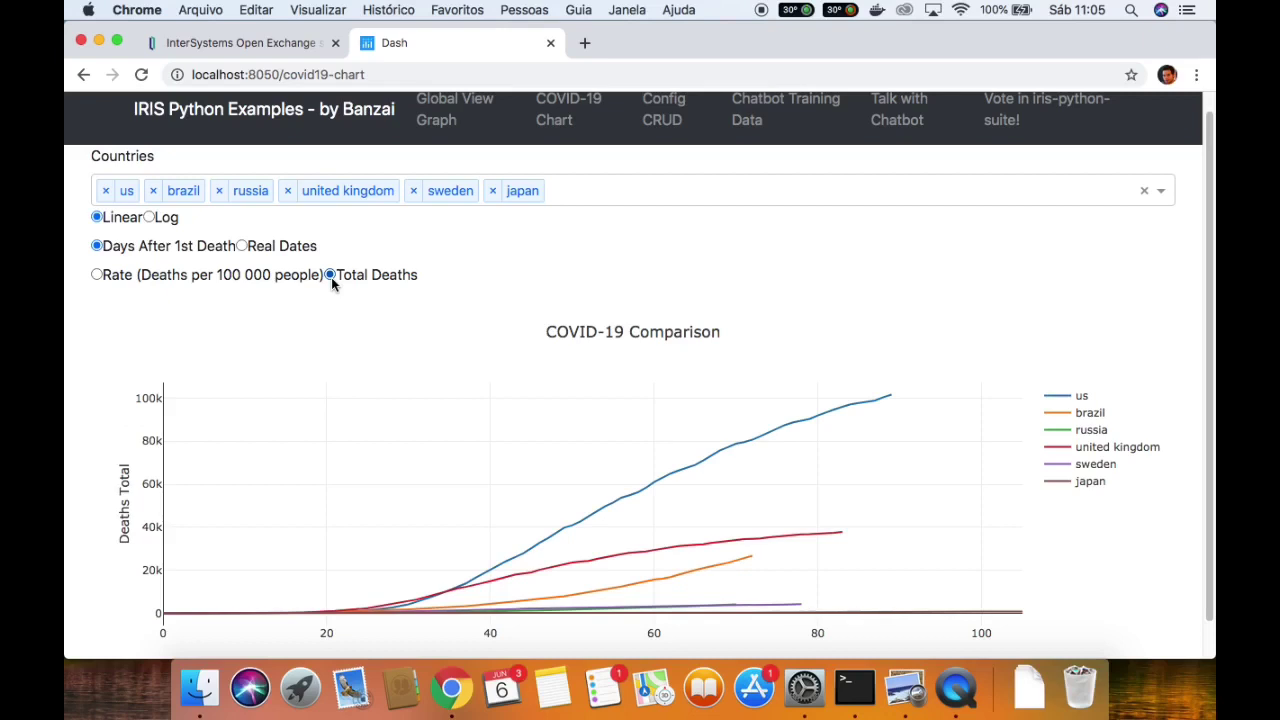
click(111, 280)
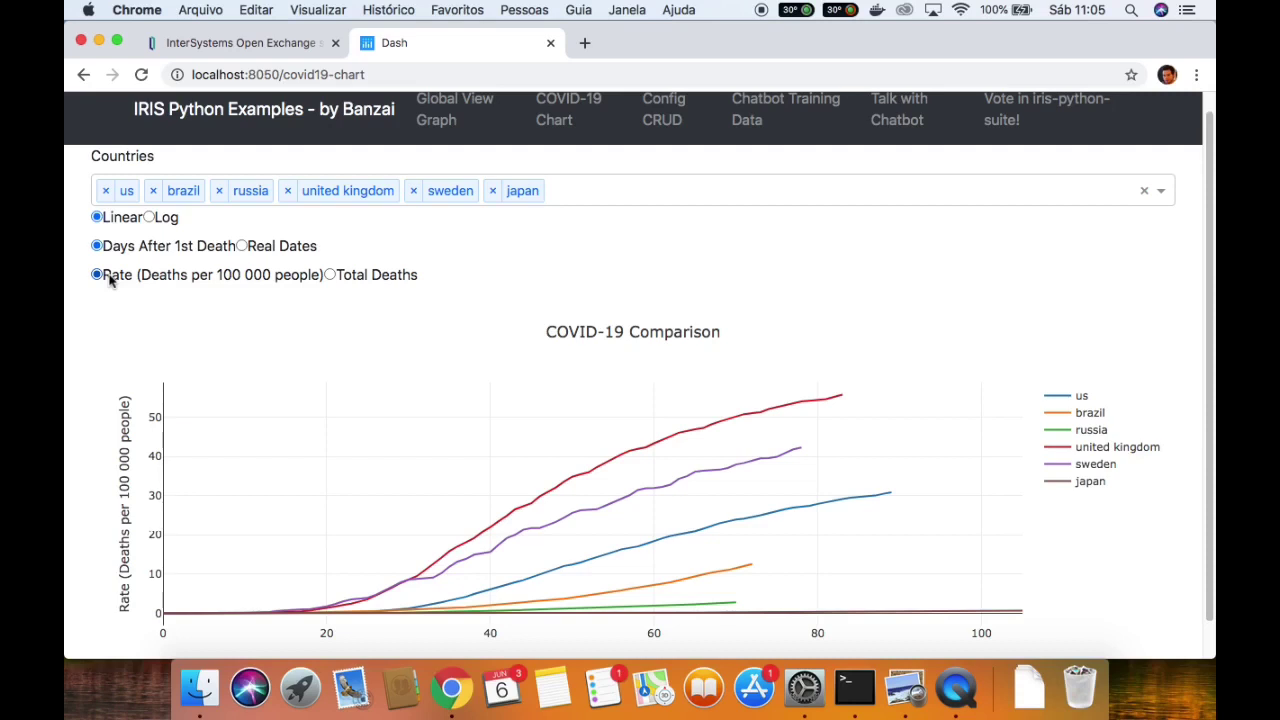
Remove sweden and japan from the countries compared in the COVID-19 chart
click(413, 190)
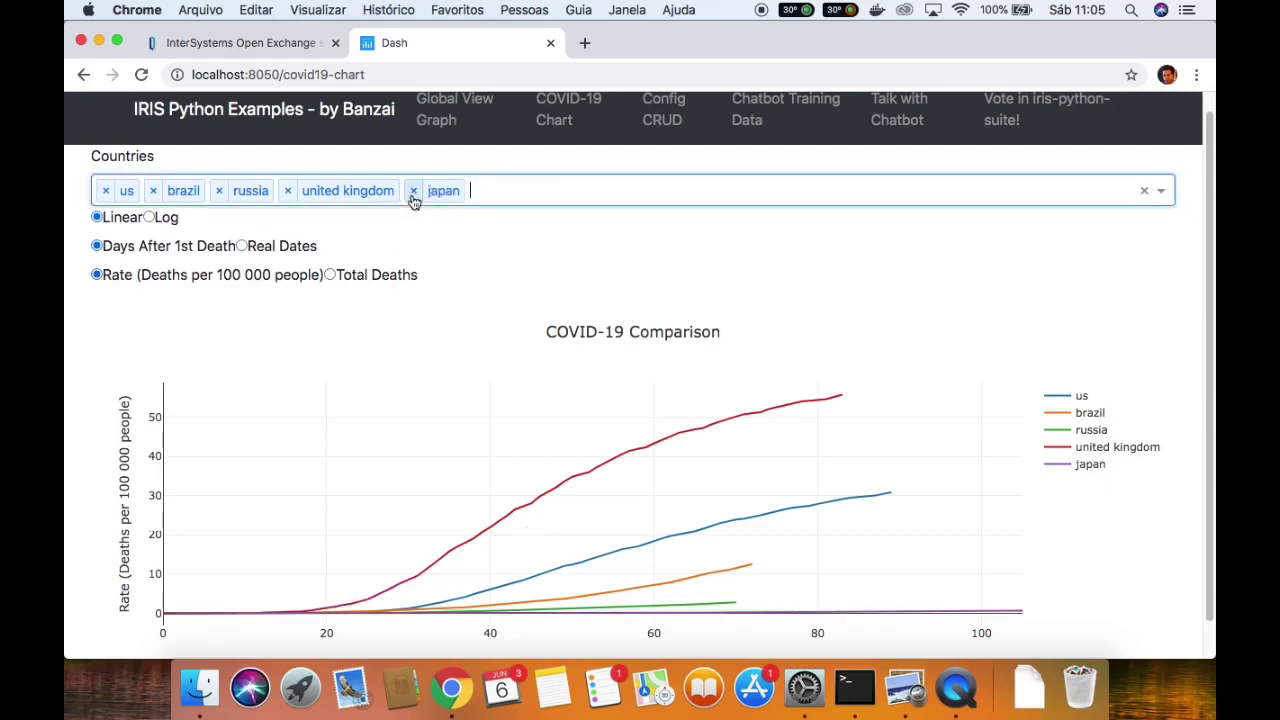
click(413, 190)
Open the Global View Graph page and examine the ^computer global's node tree, including the ^computer and software nodes
scroll(423, 300, up, 1)
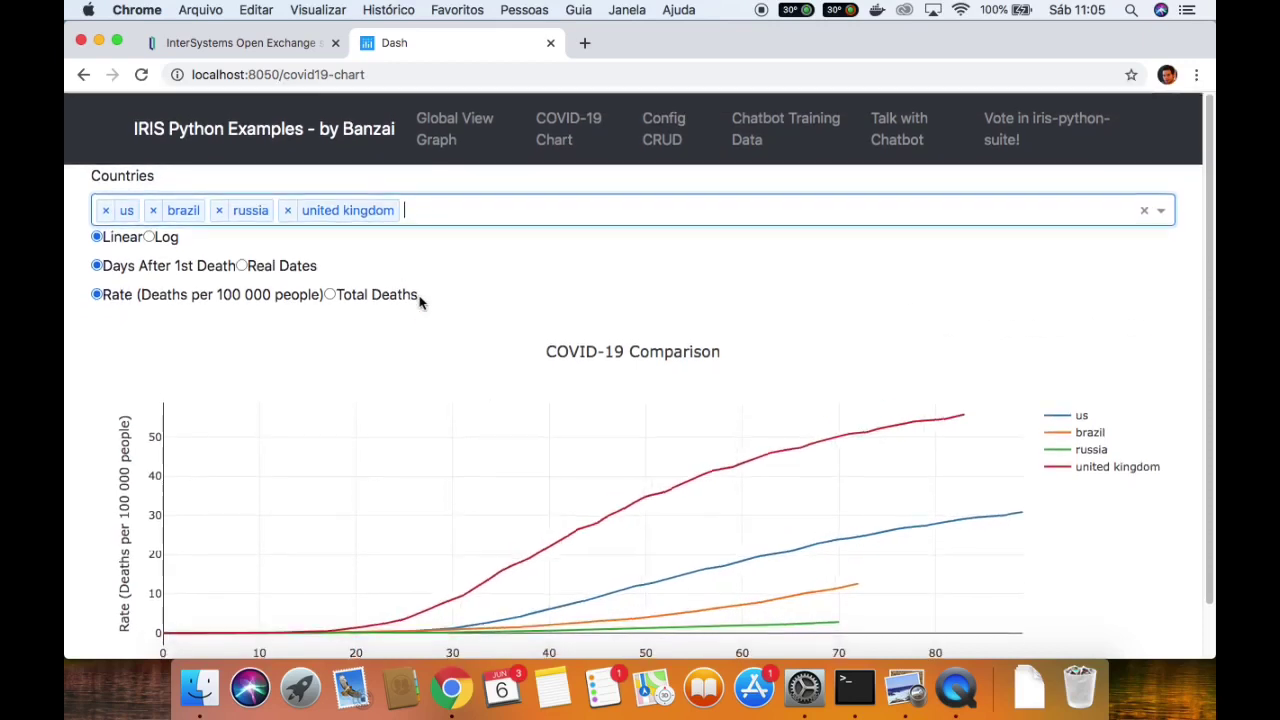
click(444, 139)
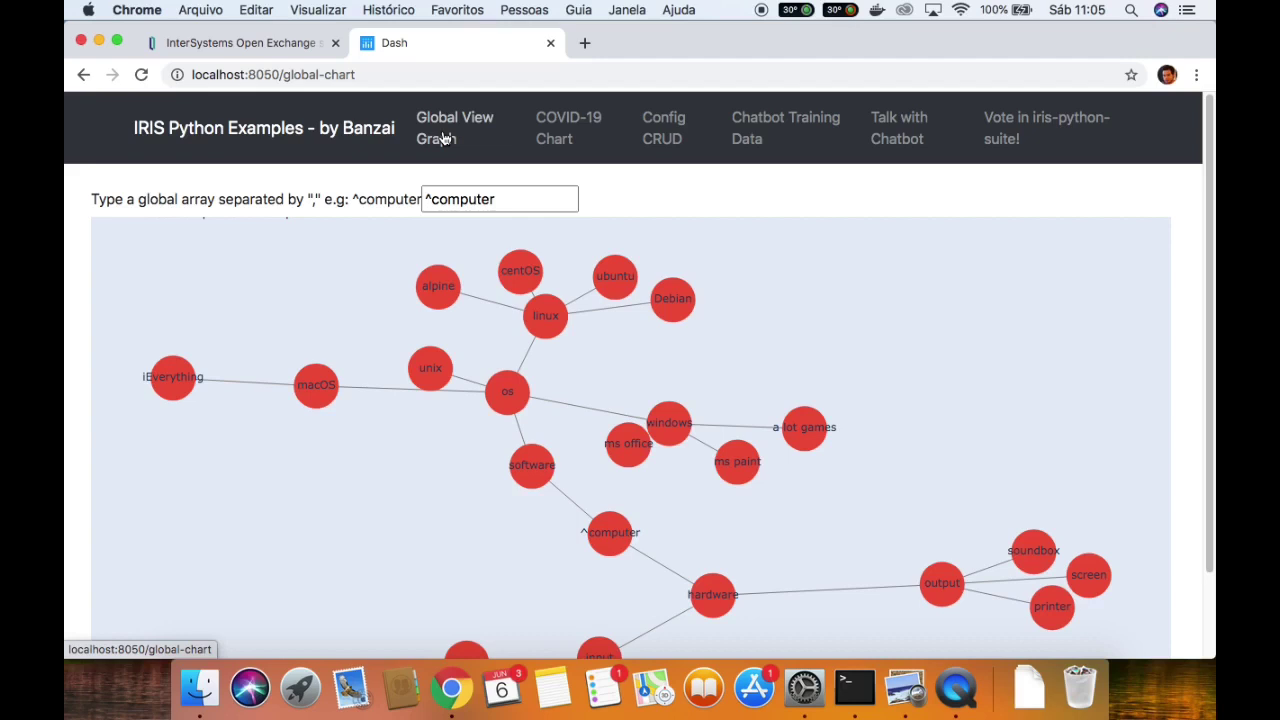
click(518, 198)
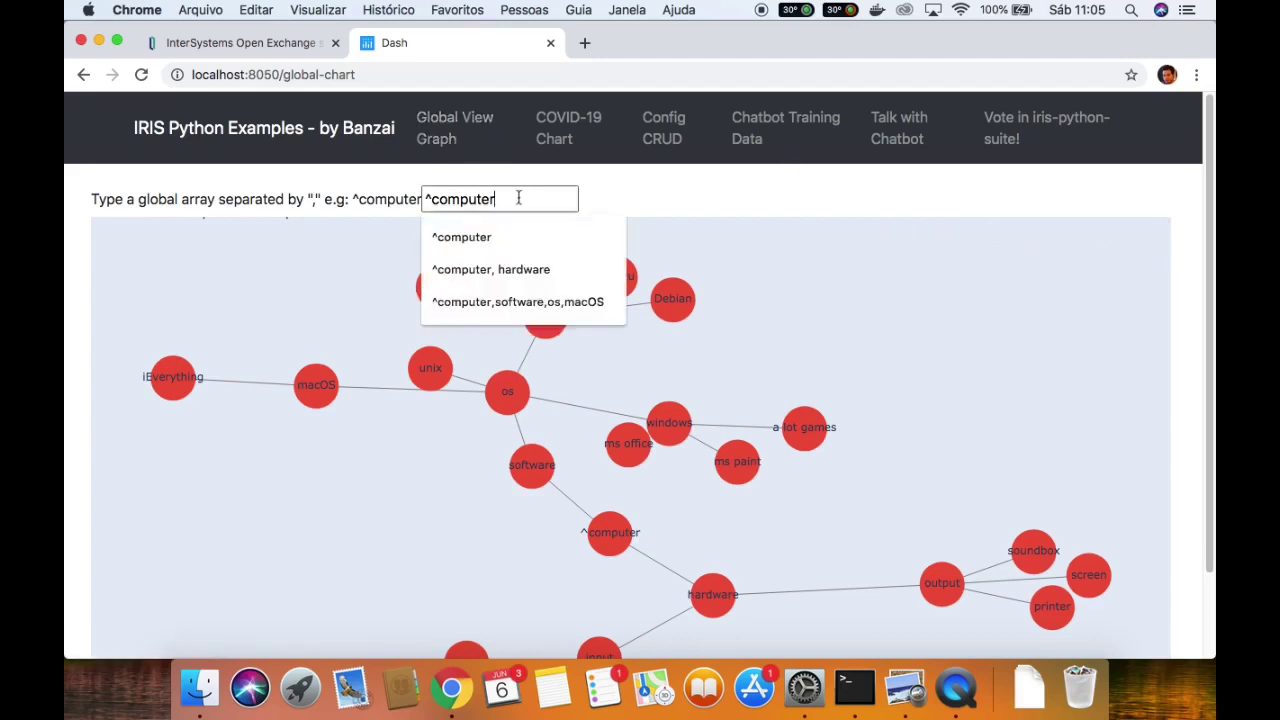
key(super+a)
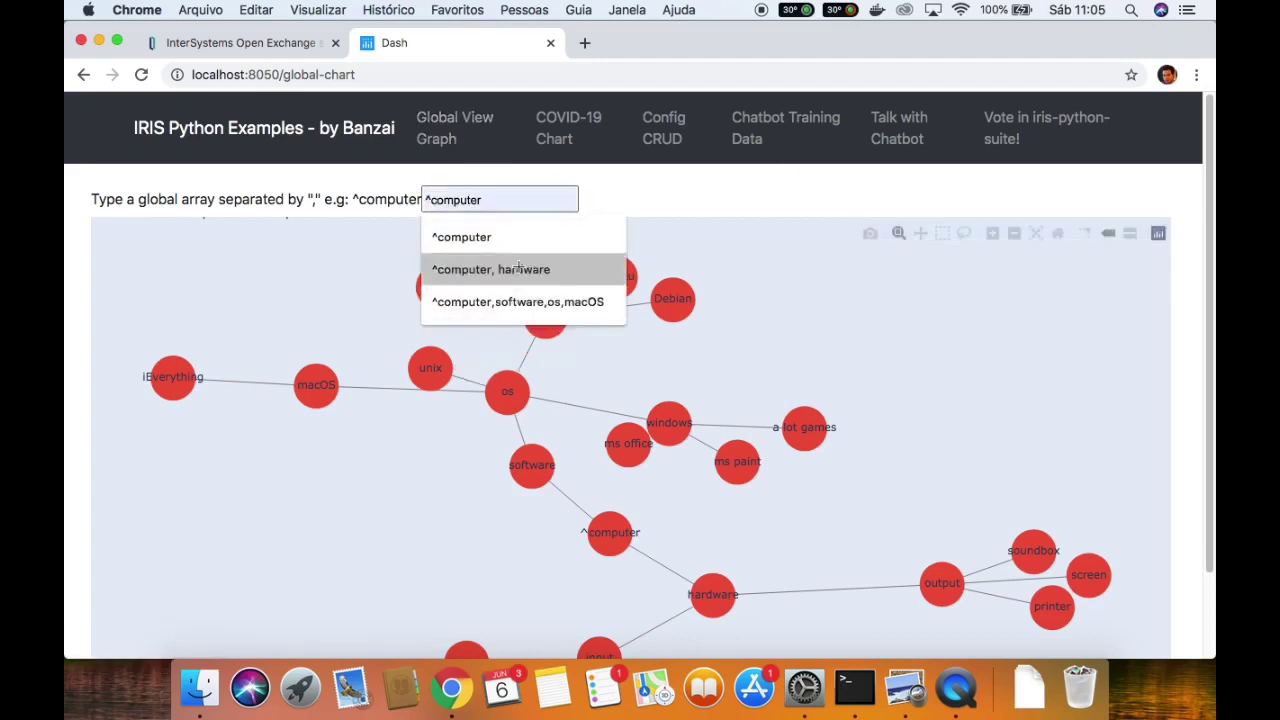
click(448, 168)
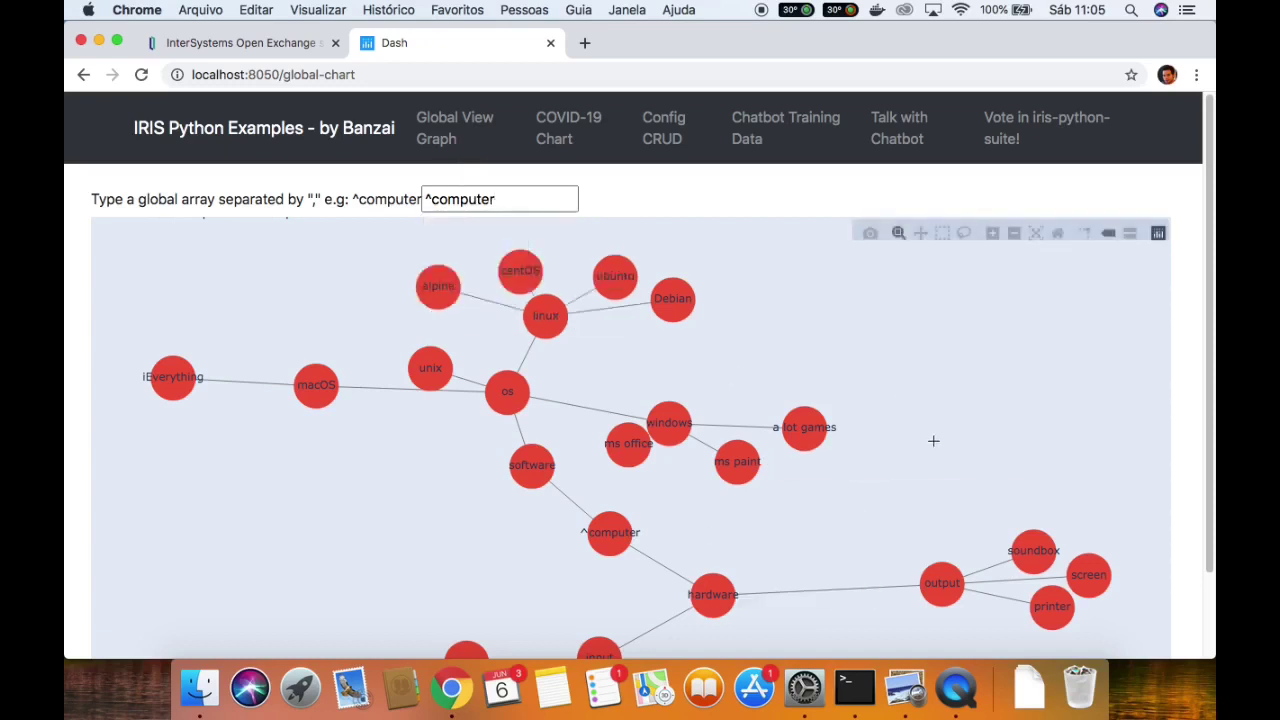
scroll(820, 537, down, 2)
scroll(818, 538, up, 1)
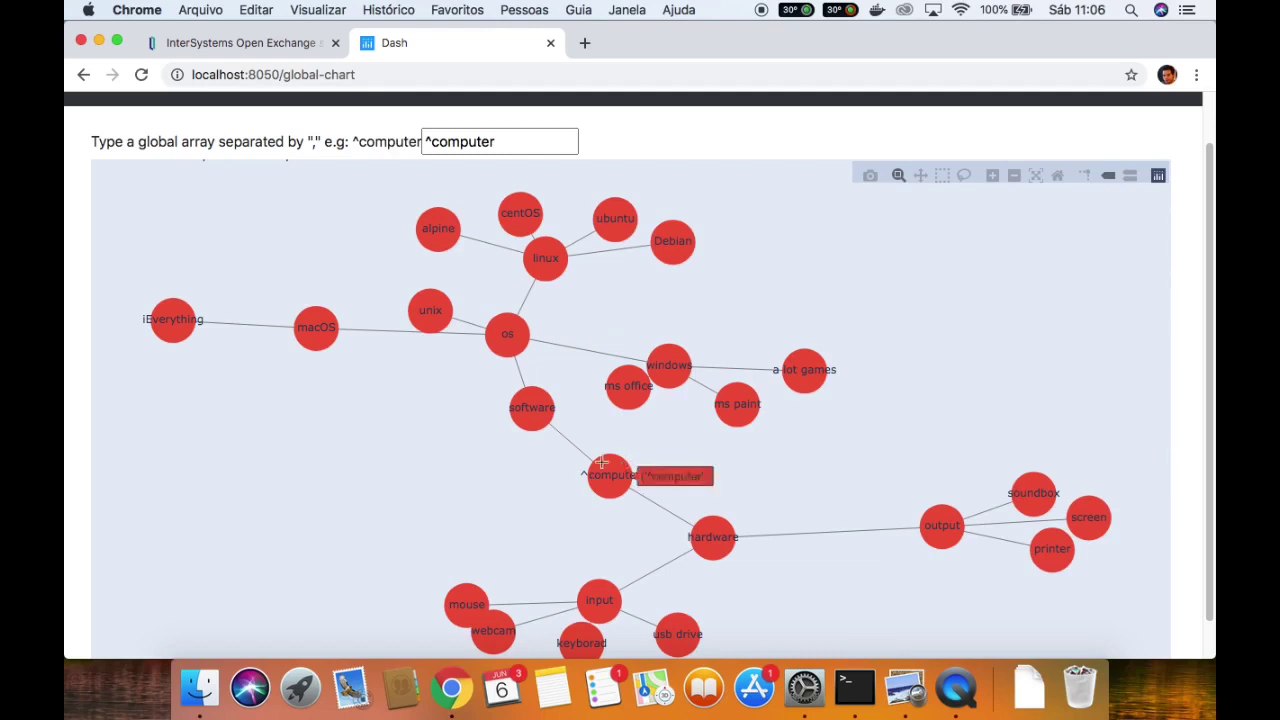
mouse_move(530, 378)
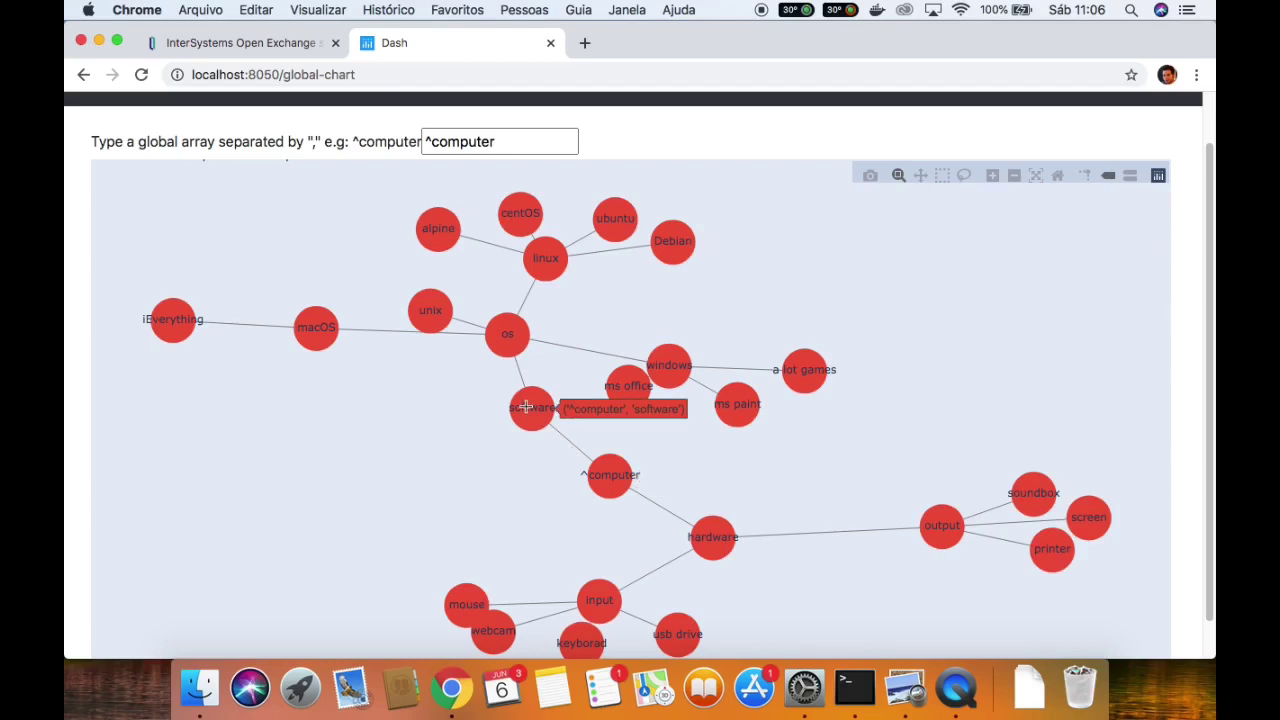
Restrict the global graph to the hardware branch using the array "^computer, hardware"
click(503, 141)
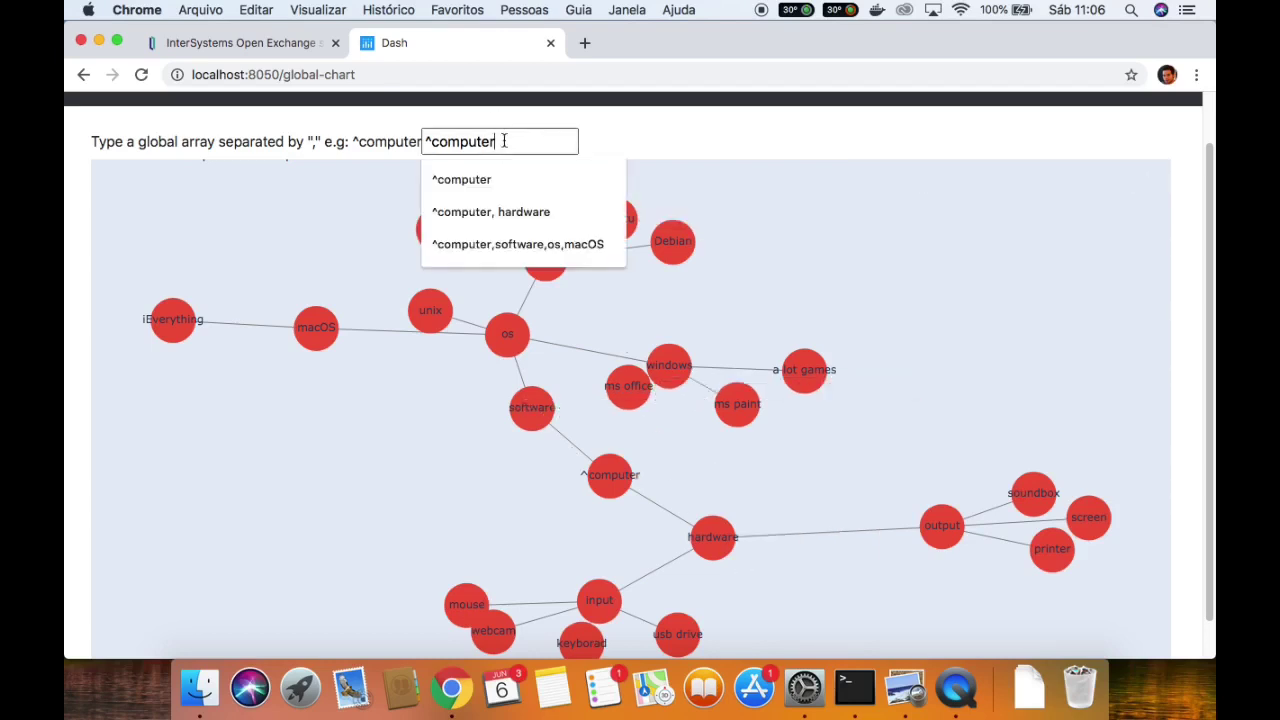
text(,)
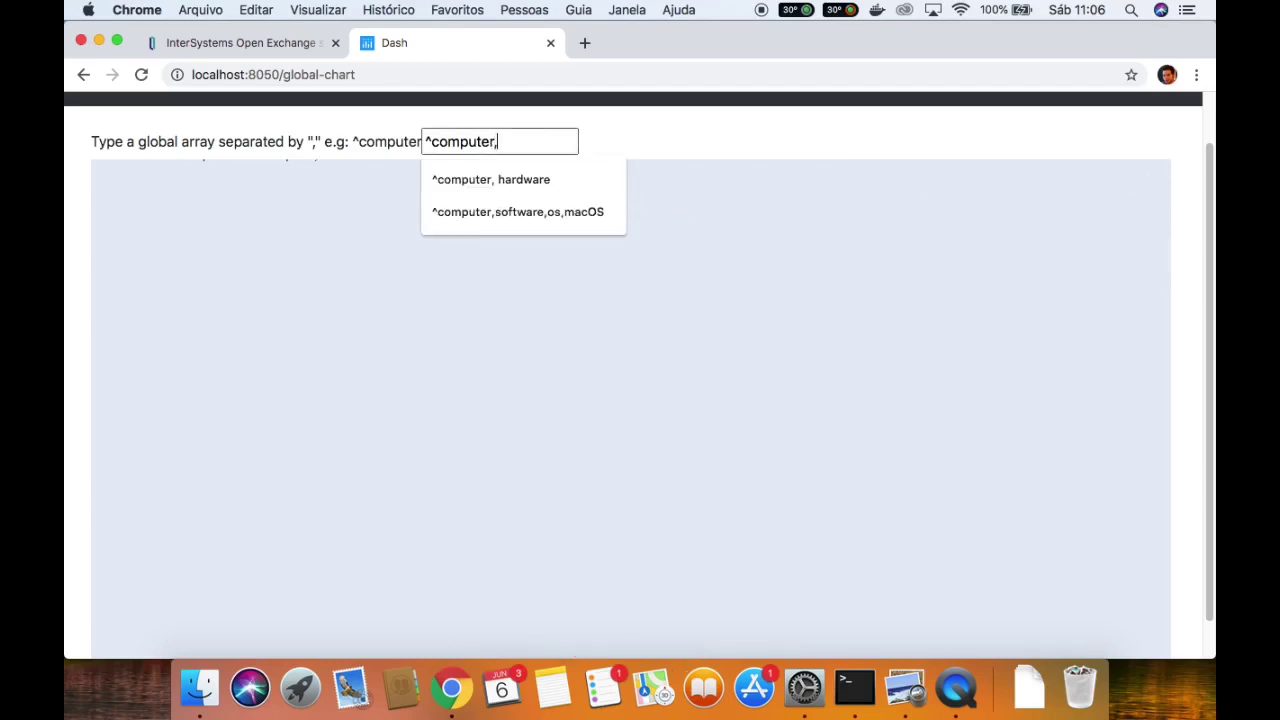
click(491, 179)
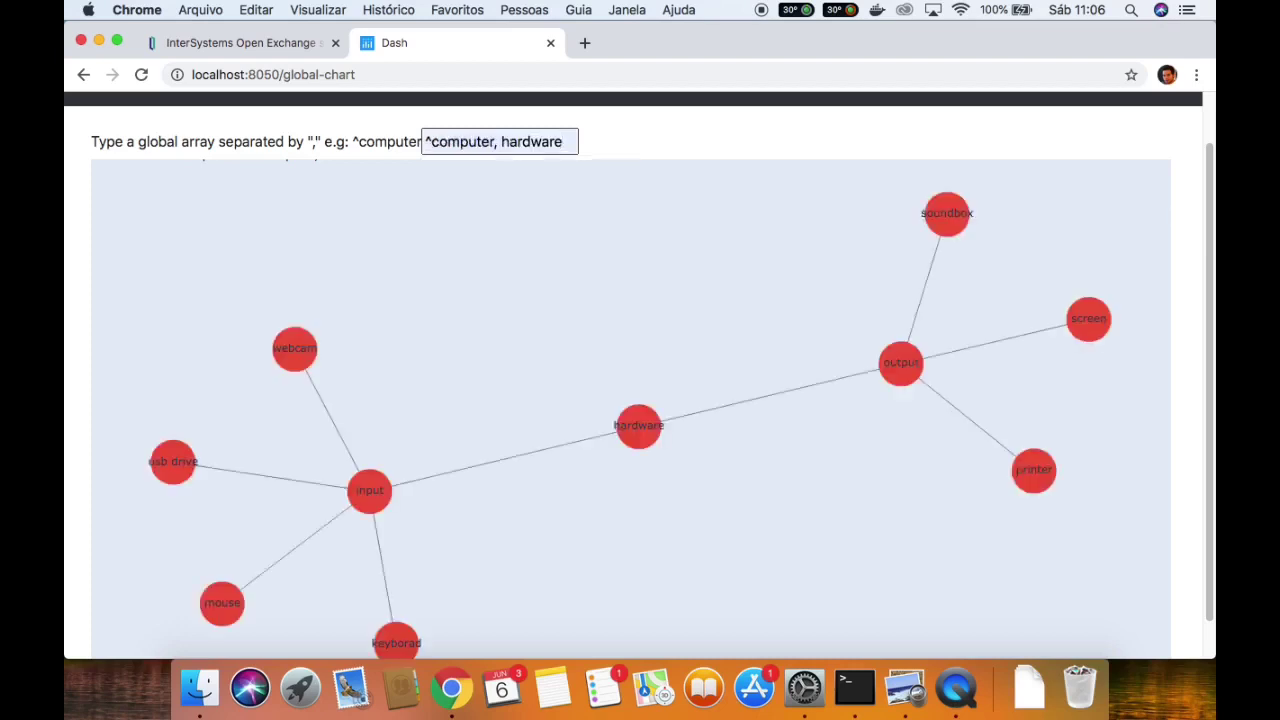
Replace hardware in the global array so the graph uses "^computer, software"
key(BackSpace)
key(BackSpace)
key(BackSpace)
key(BackSpace)
key(BackSpace)
key(BackSpace)
key(BackSpace)
key(BackSpace)
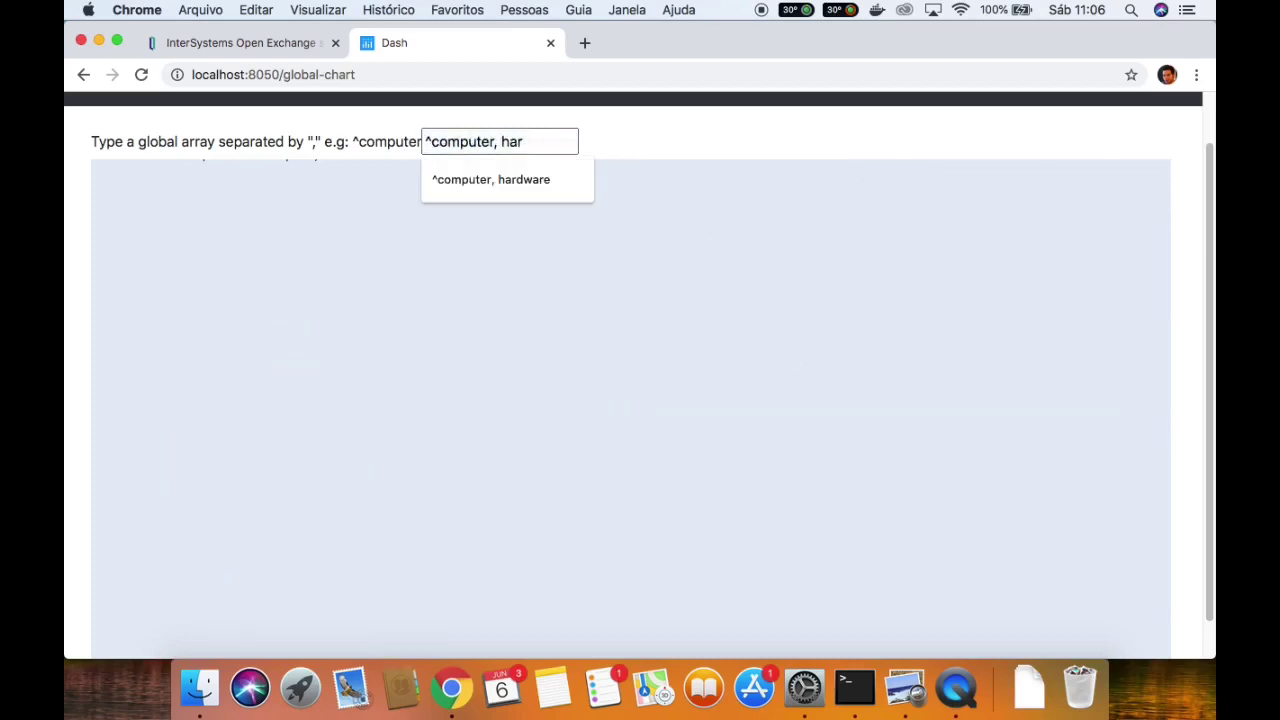
text(softw)
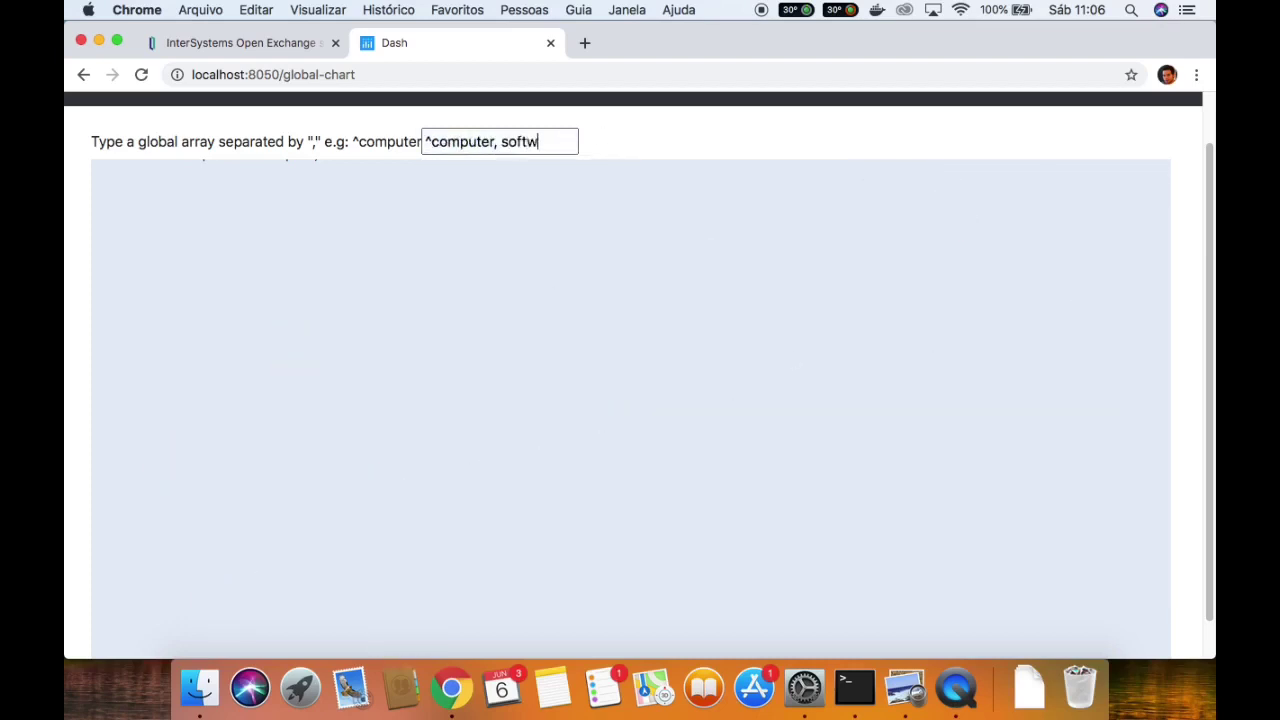
text(are)
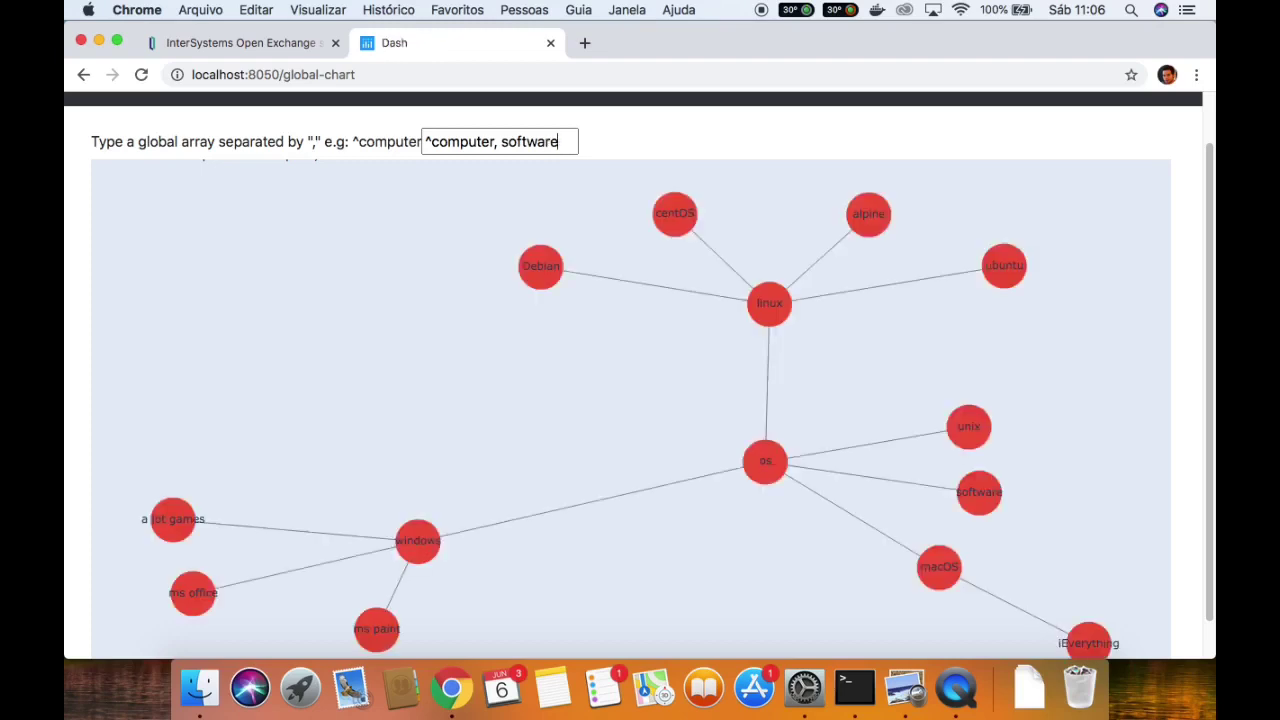
Extend the global array with ",os,macOS" to graph only the macOS branch, and inspect the macOS node
scroll(551, 457, down, 2)
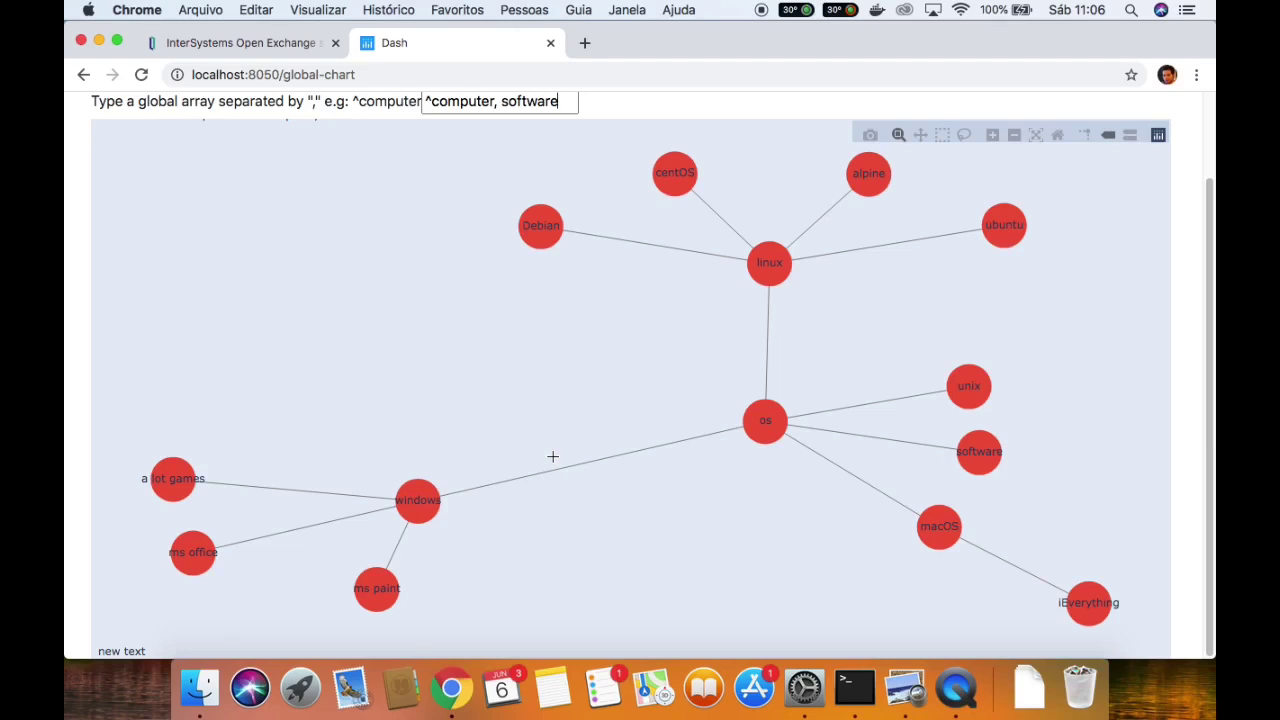
mouse_move(772, 416)
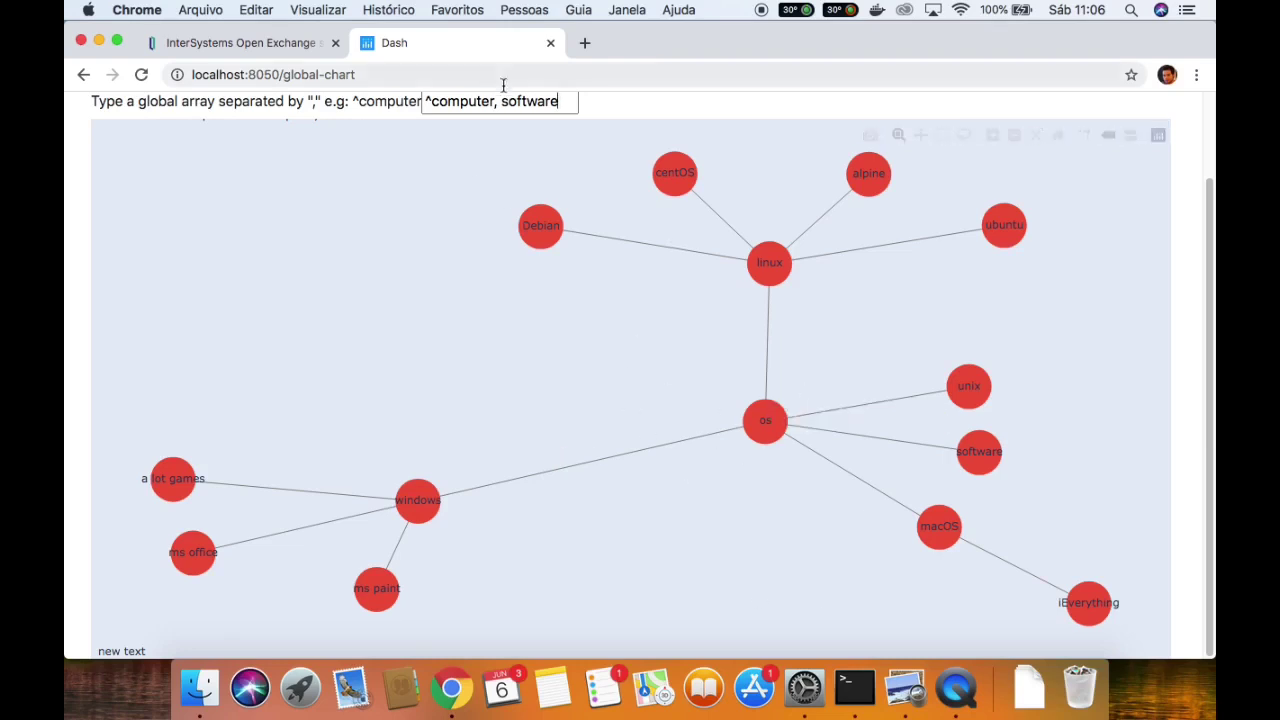
text(,os)
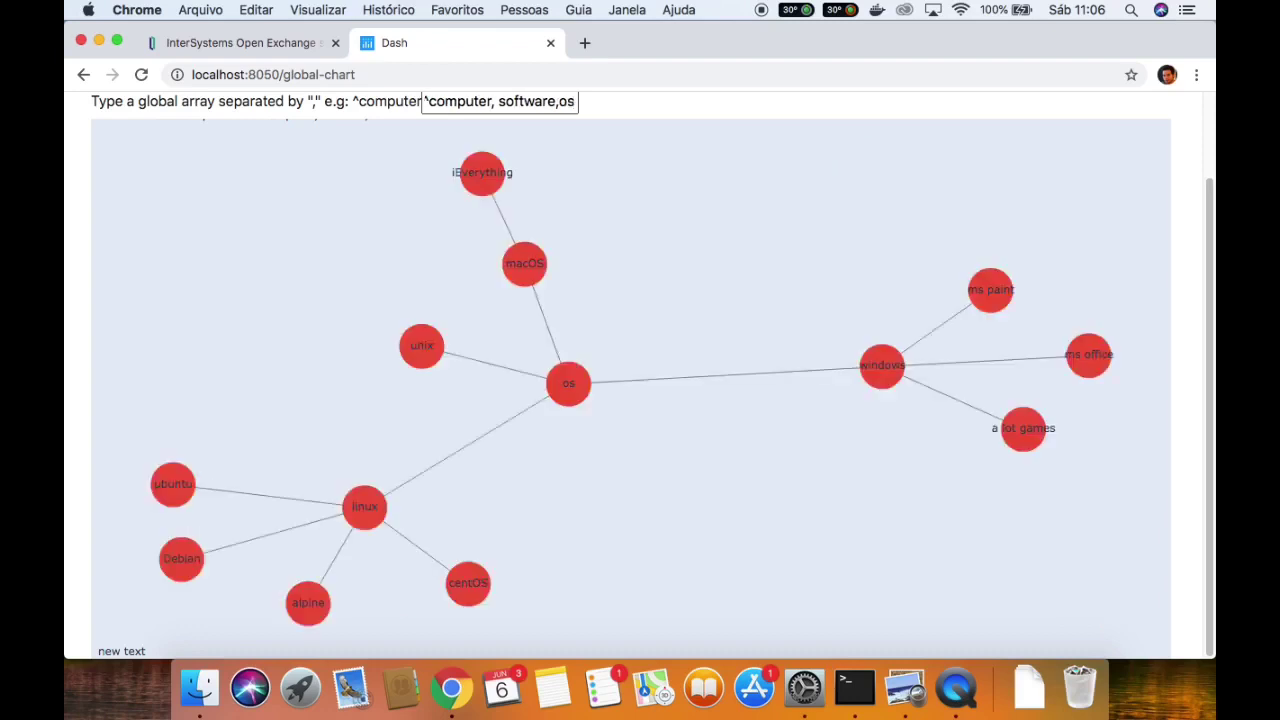
text(,macO)
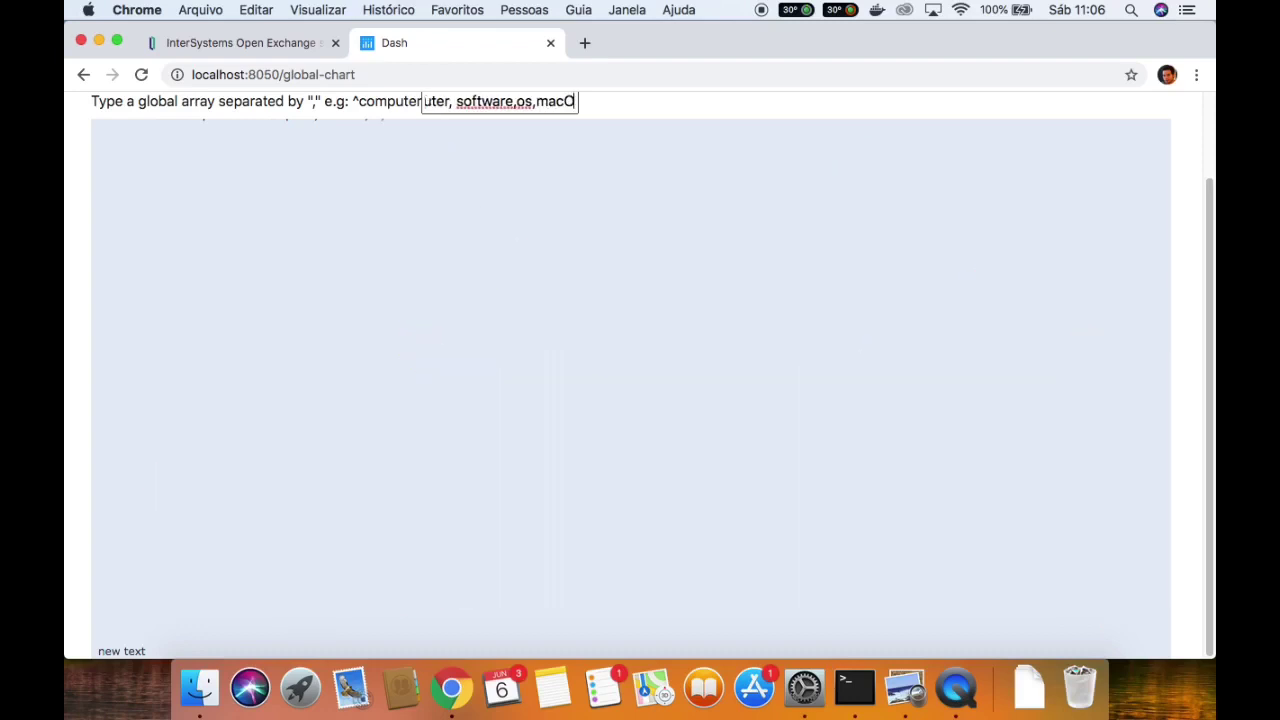
text(S)
mouse_move(1098, 624)
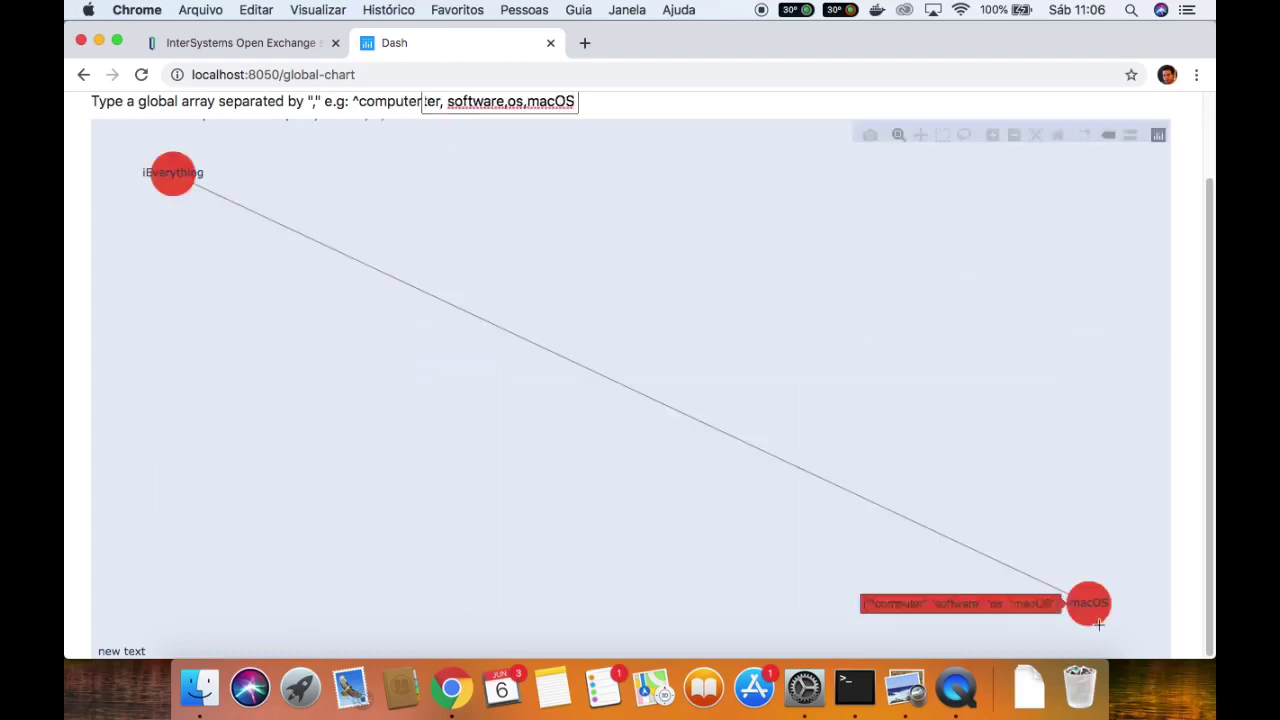
On the Config CRUD page, remove sweden and united kingdom from the default countries and highlight the saved ^config value
scroll(423, 246, up, 3)
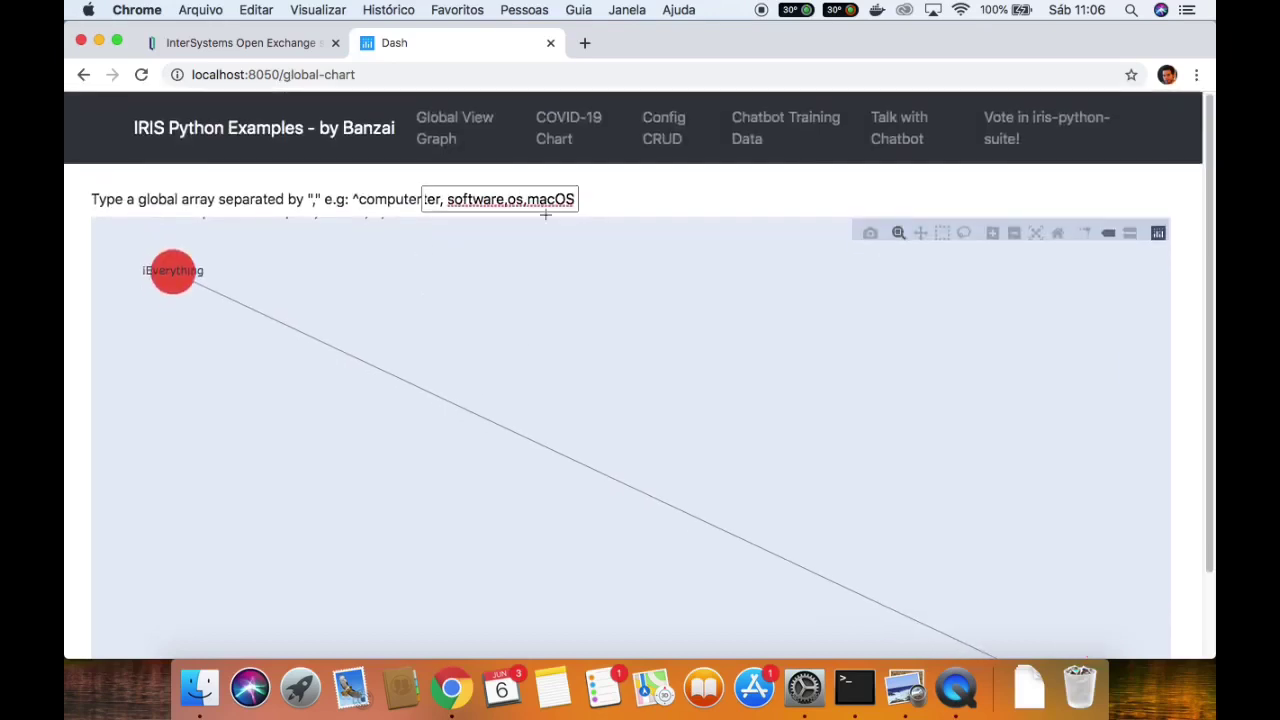
click(658, 134)
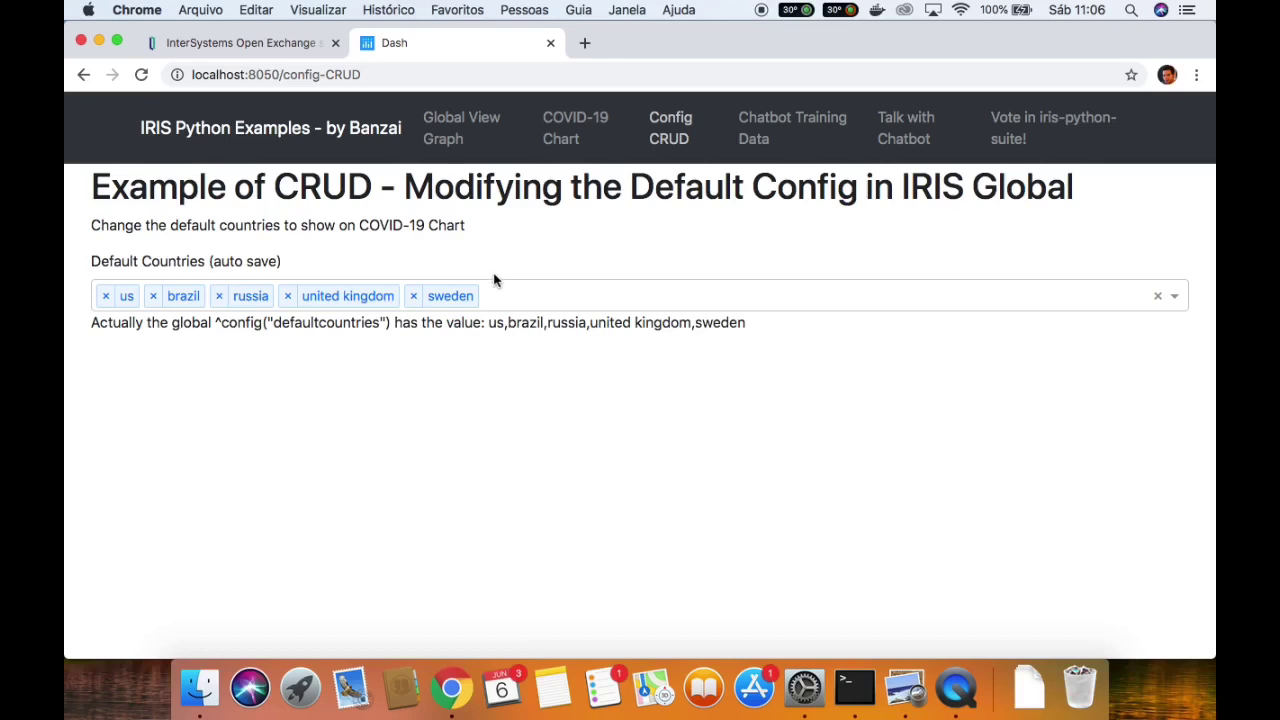
click(413, 296)
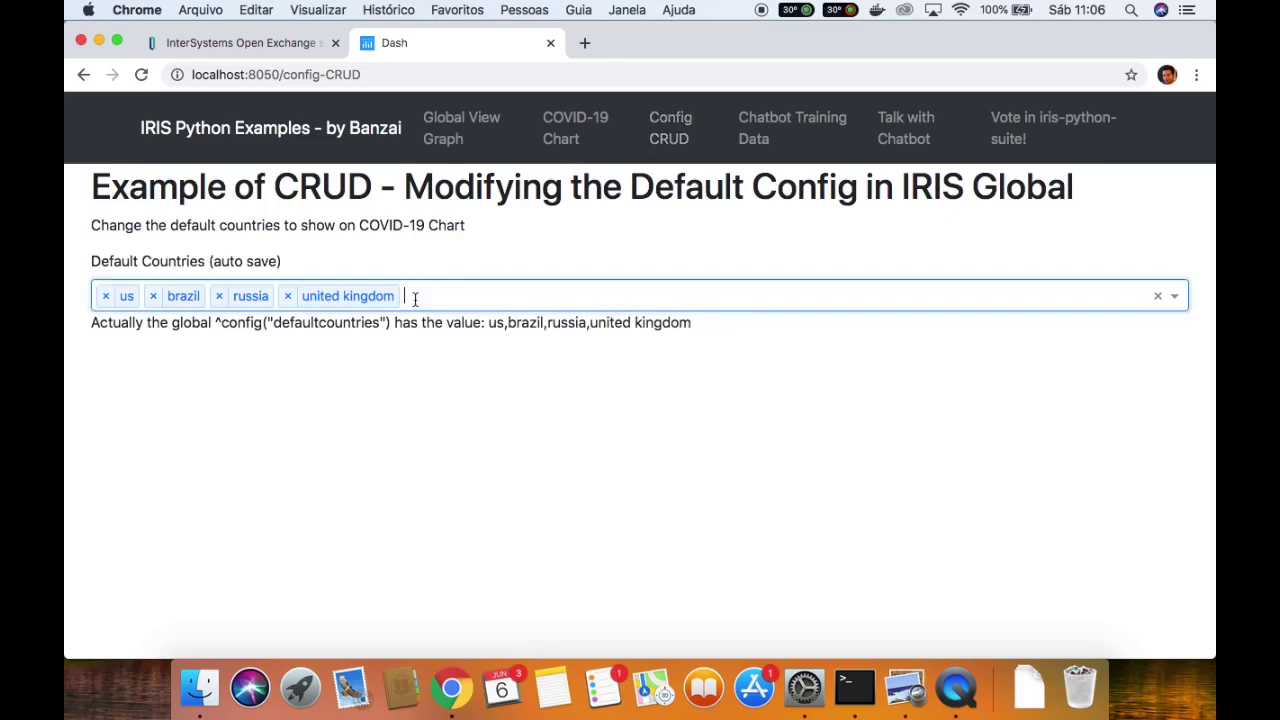
click(288, 296)
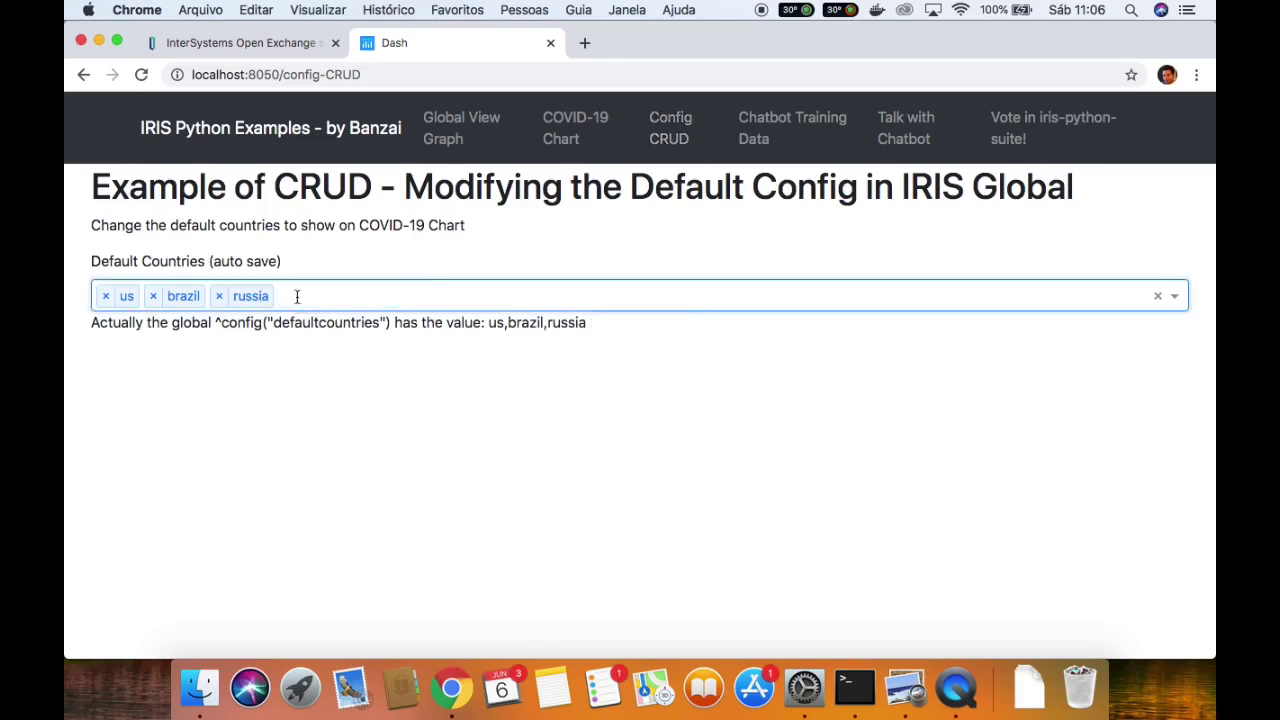
triple_click(458, 322)
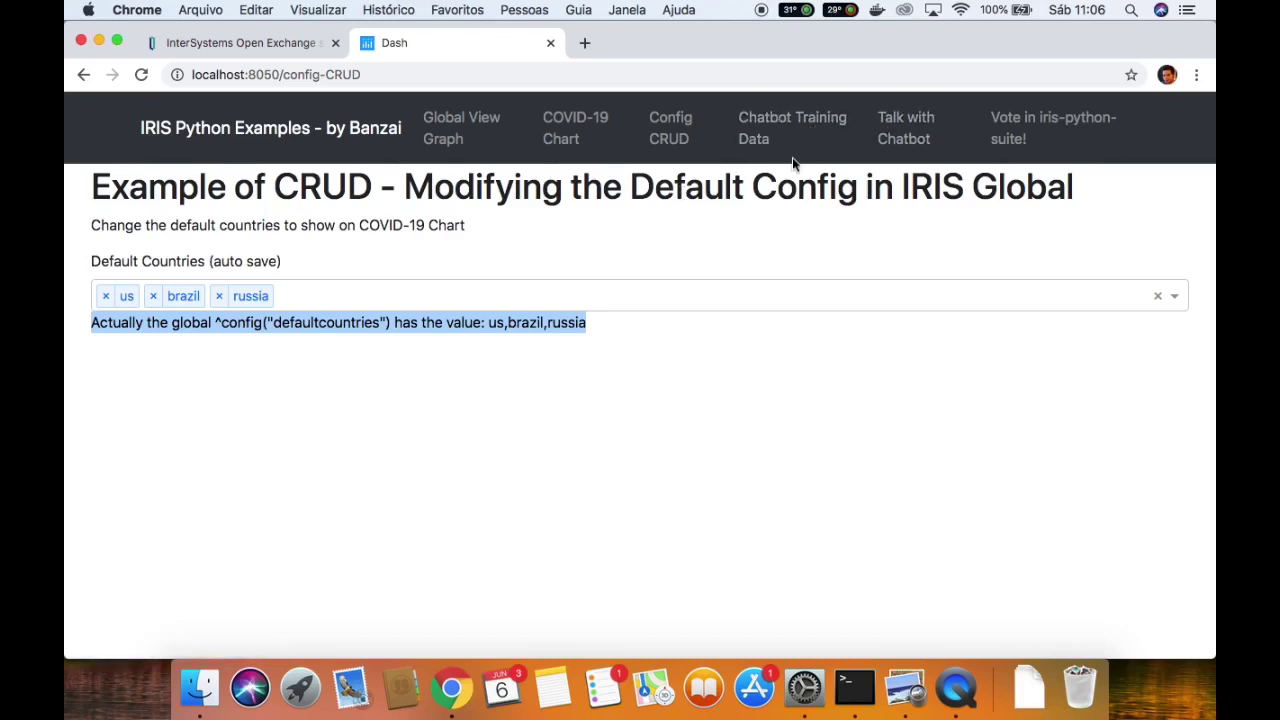
View the Chatbot Training Data page, open Talk with Chatbot, and enter the chat in English with the visitor's first name
click(792, 119)
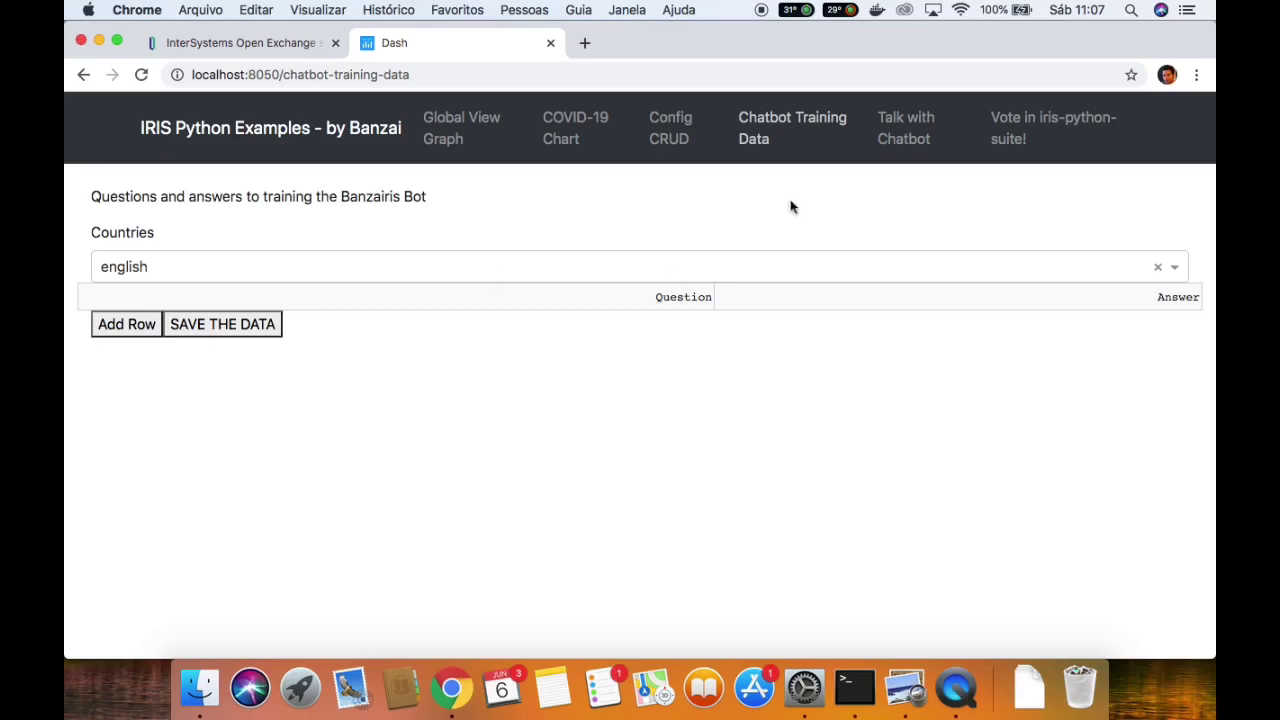
click(889, 147)
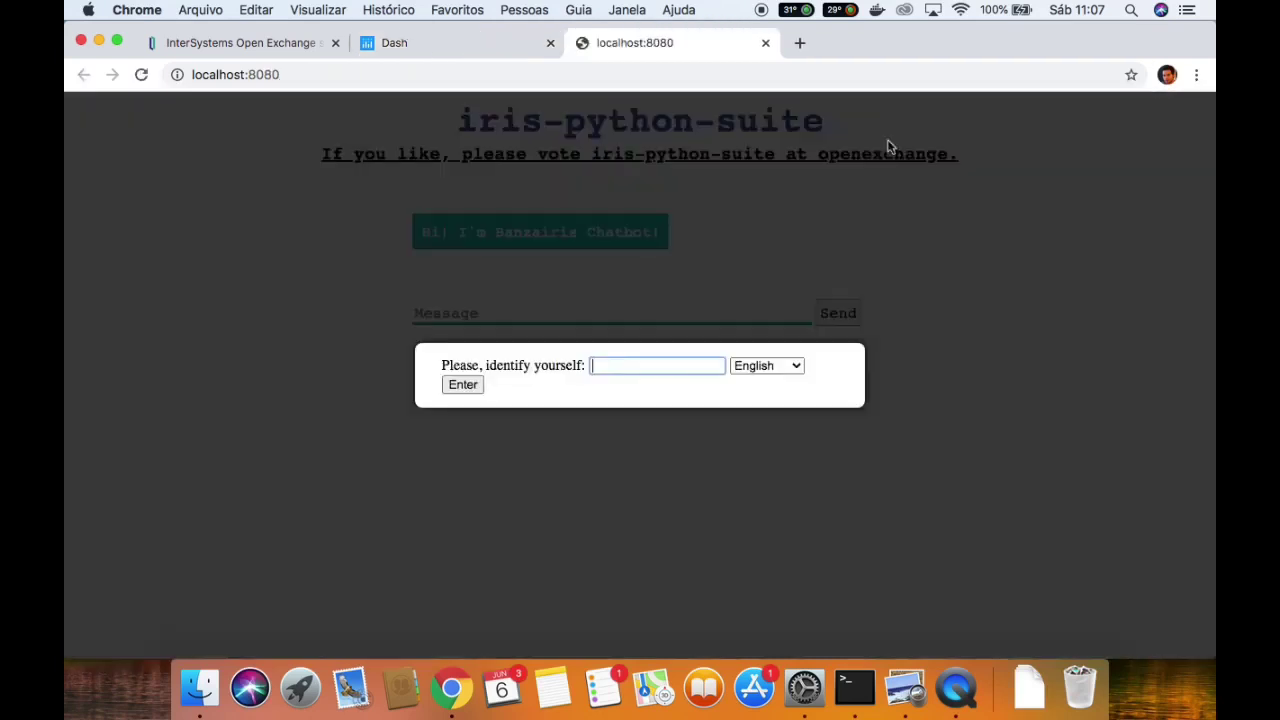
text(Renato)
click(463, 386)
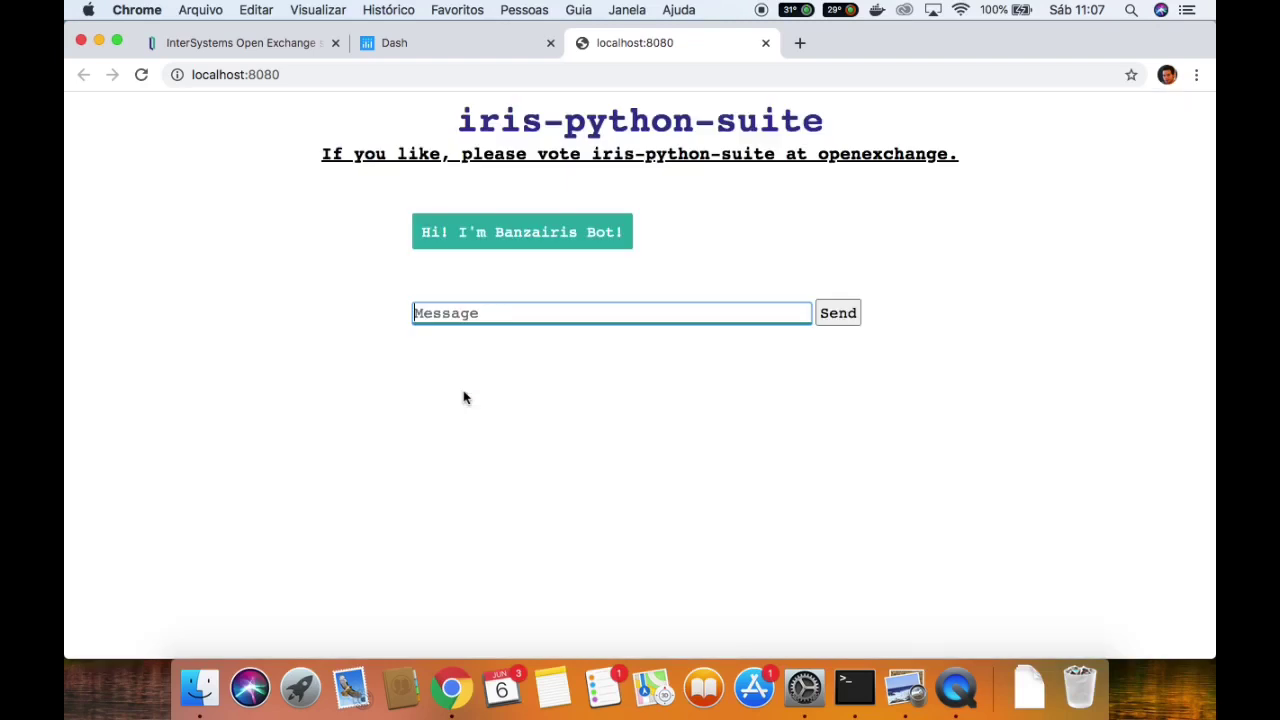
Chat with the Banzairis Bot by sending "Hi!", "Fine!" and "Who built you?"
text(Hi!)
key(Return)
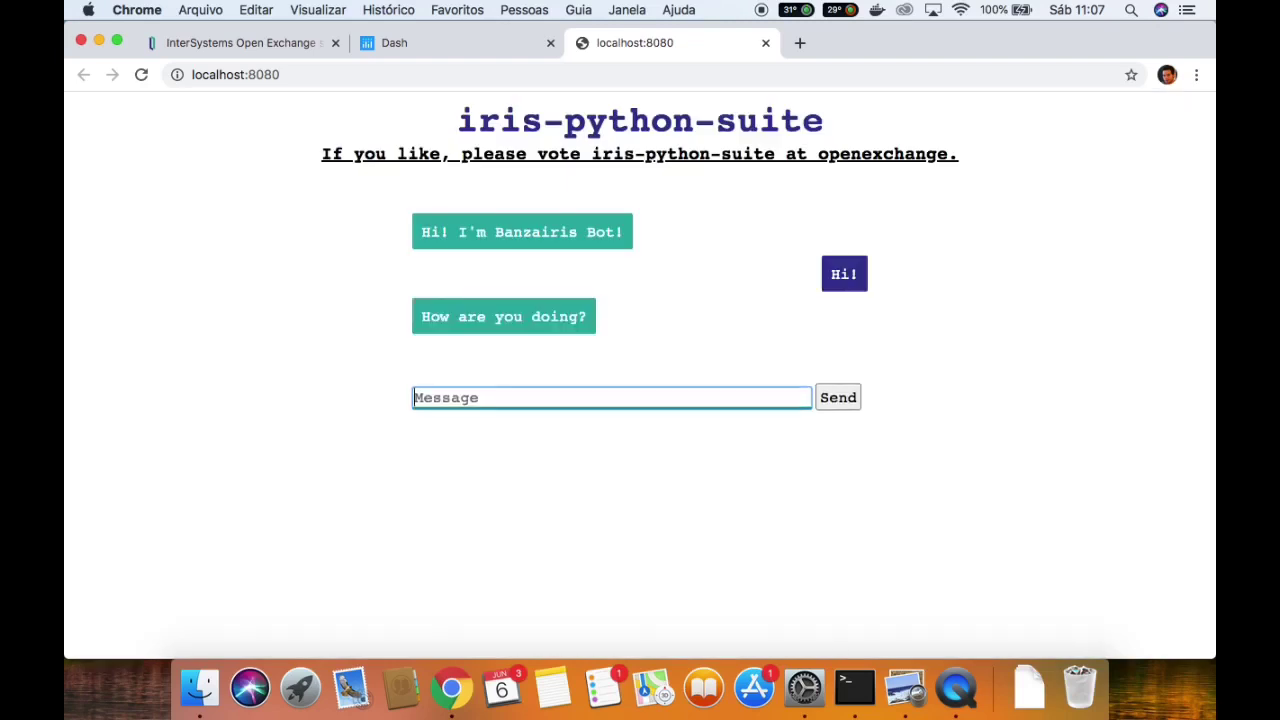
text(Fine!)
key(Return)
text(W)
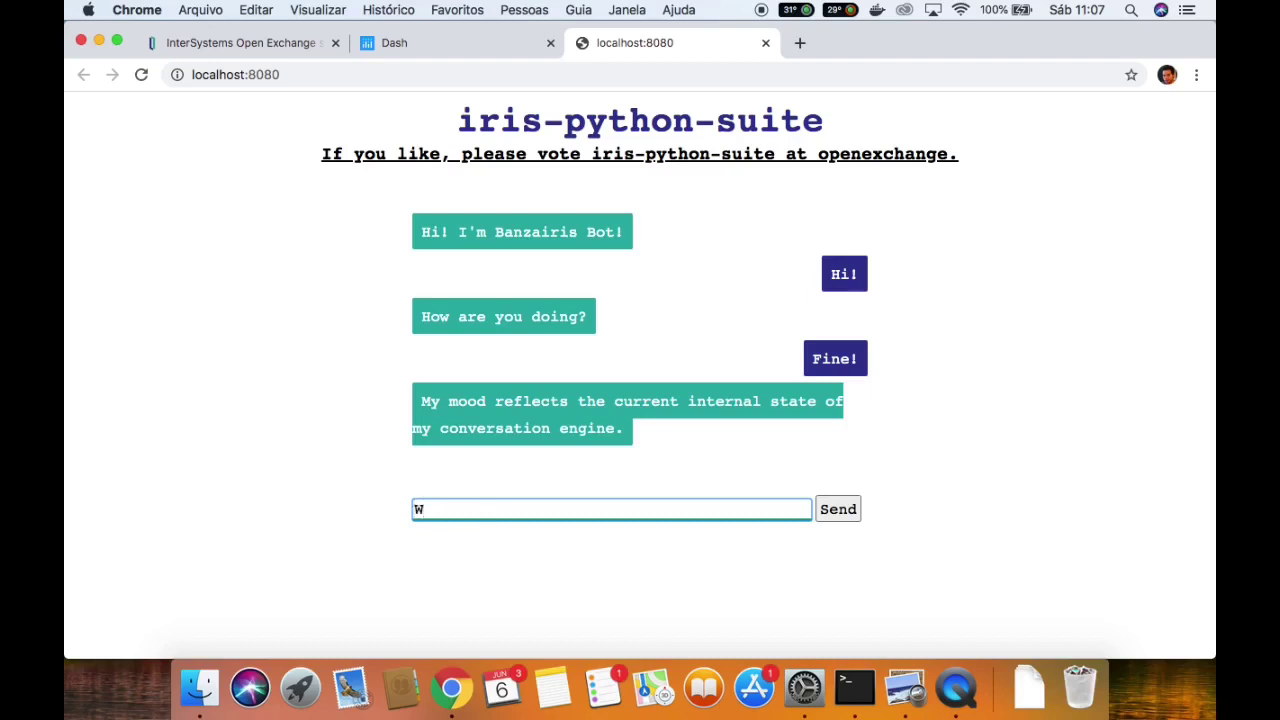
text(hjo)
key(BackSpace)
key(BackSpace)
text(o built you?)
key(Return)
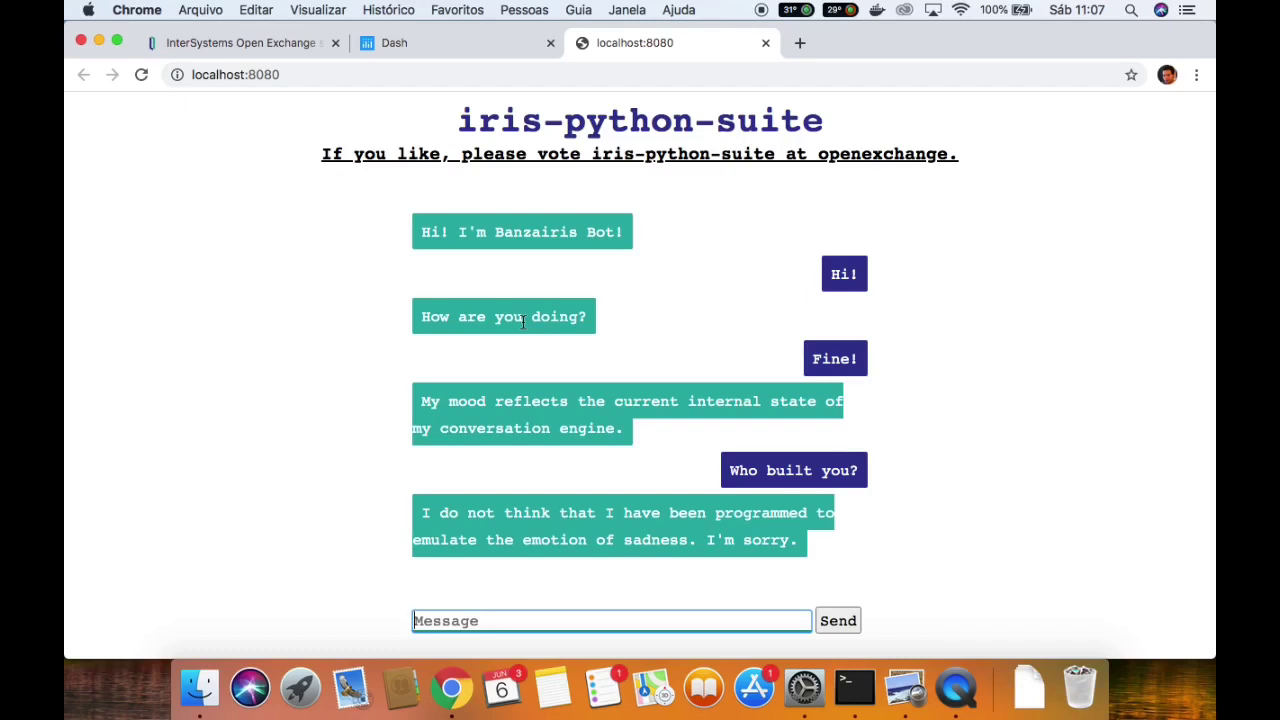
Close the chat, choose english on the Chatbot Training Data page, and add an empty question-and-answer row
key(super+w)
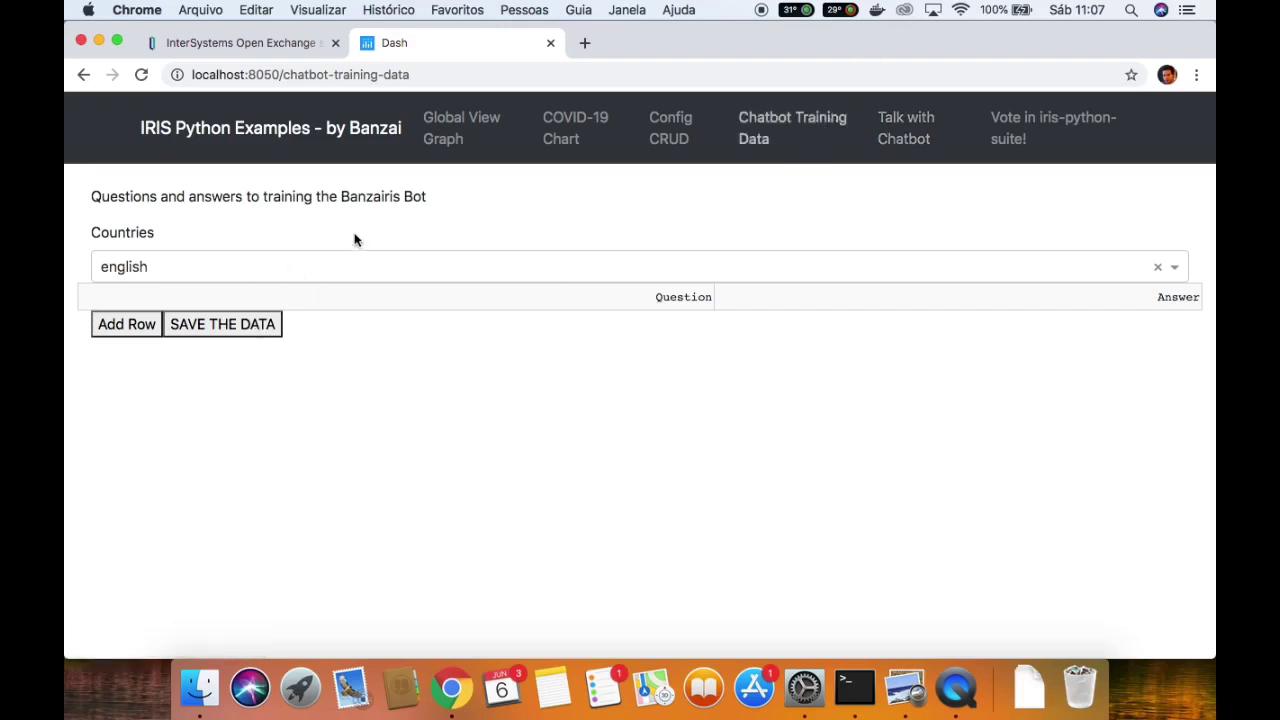
click(330, 261)
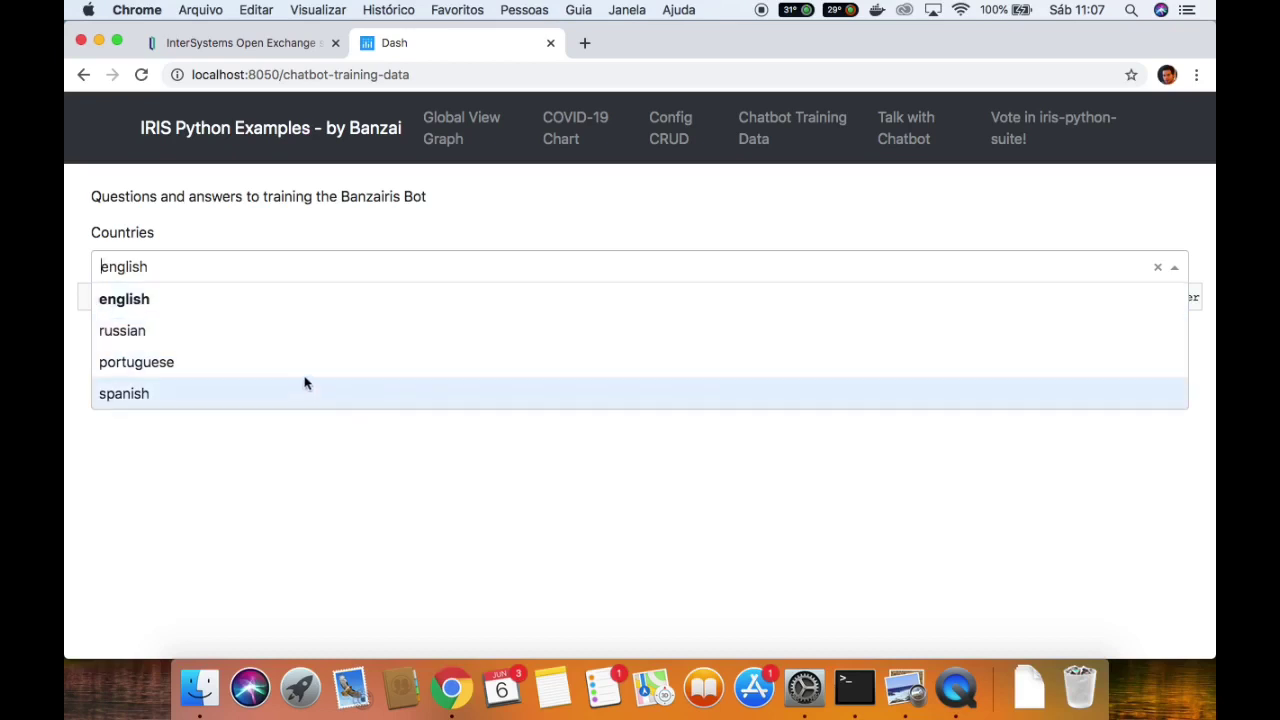
click(308, 299)
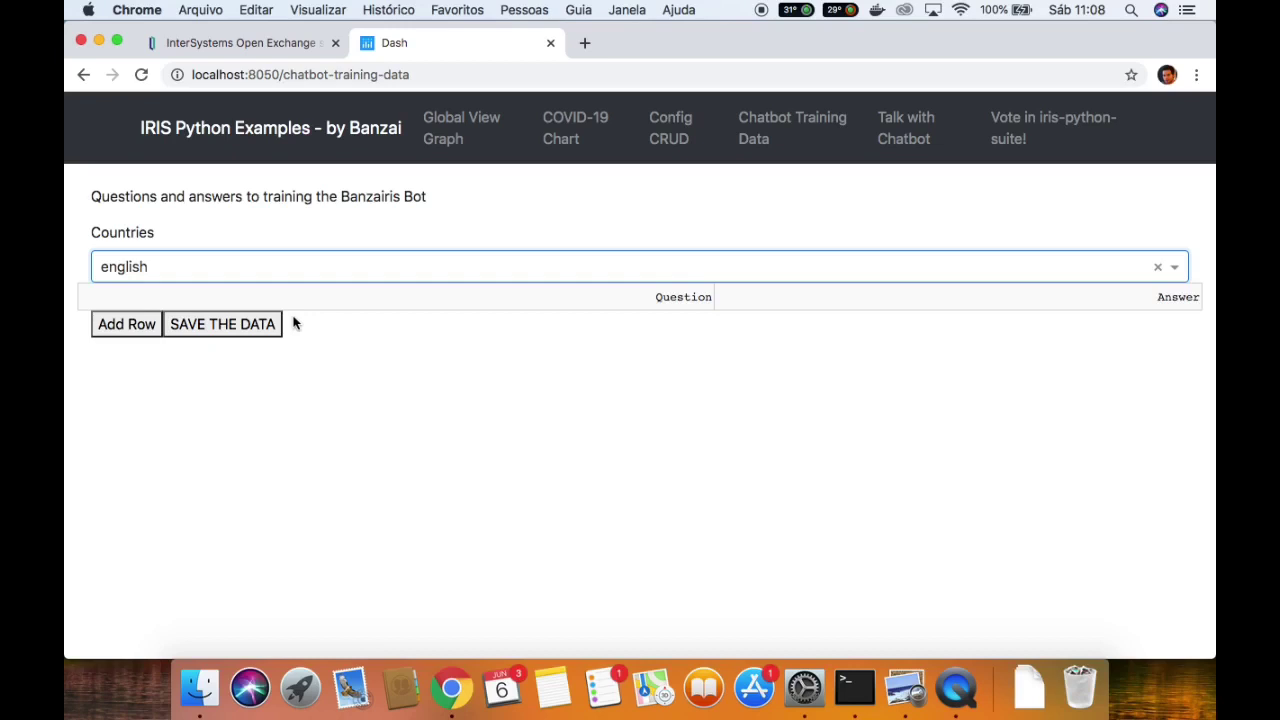
click(155, 325)
click(154, 324)
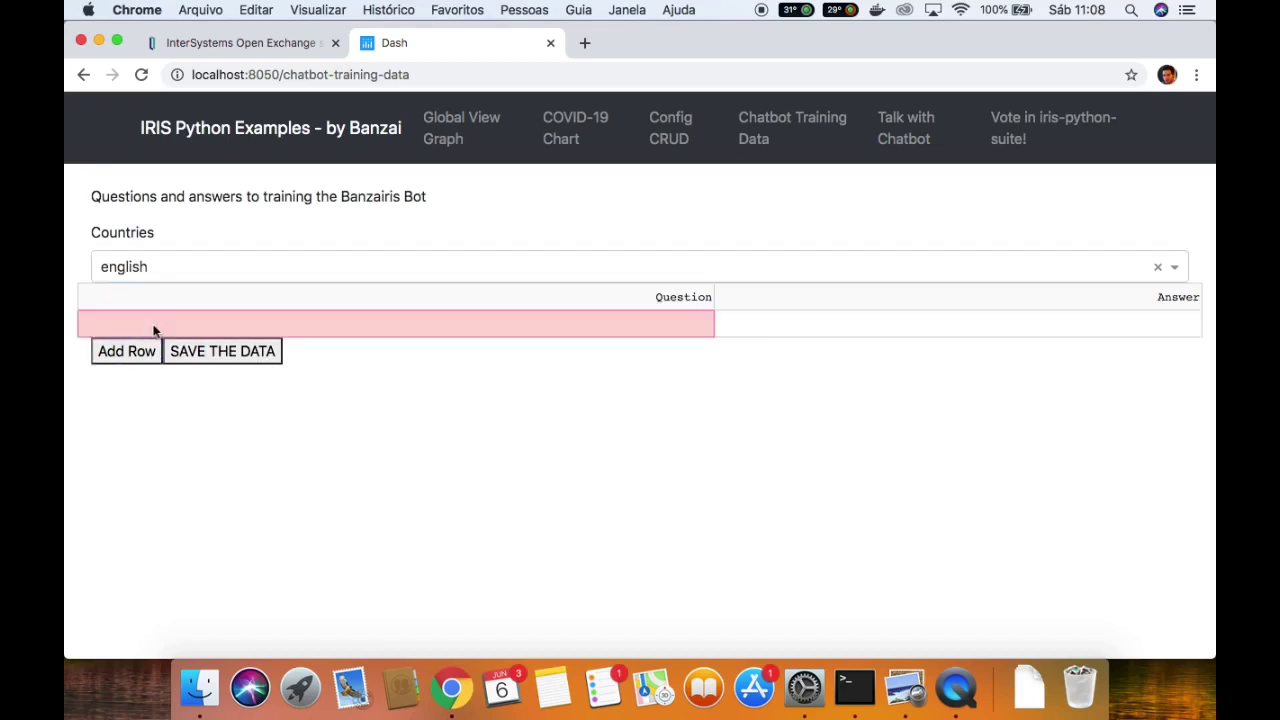
Fill the row with question "Who built you?" and answer "My master is Banzai!", and save the training data
text(Who built you?)
click(764, 323)
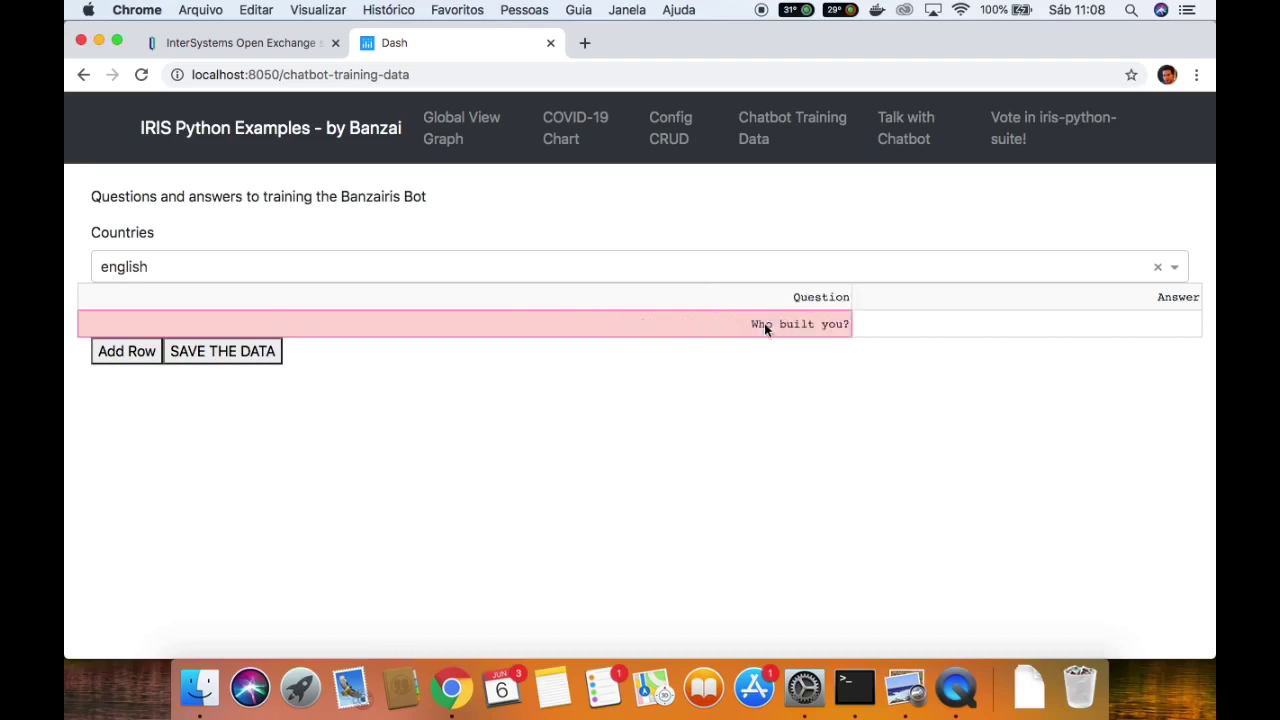
click(965, 327)
text(M)
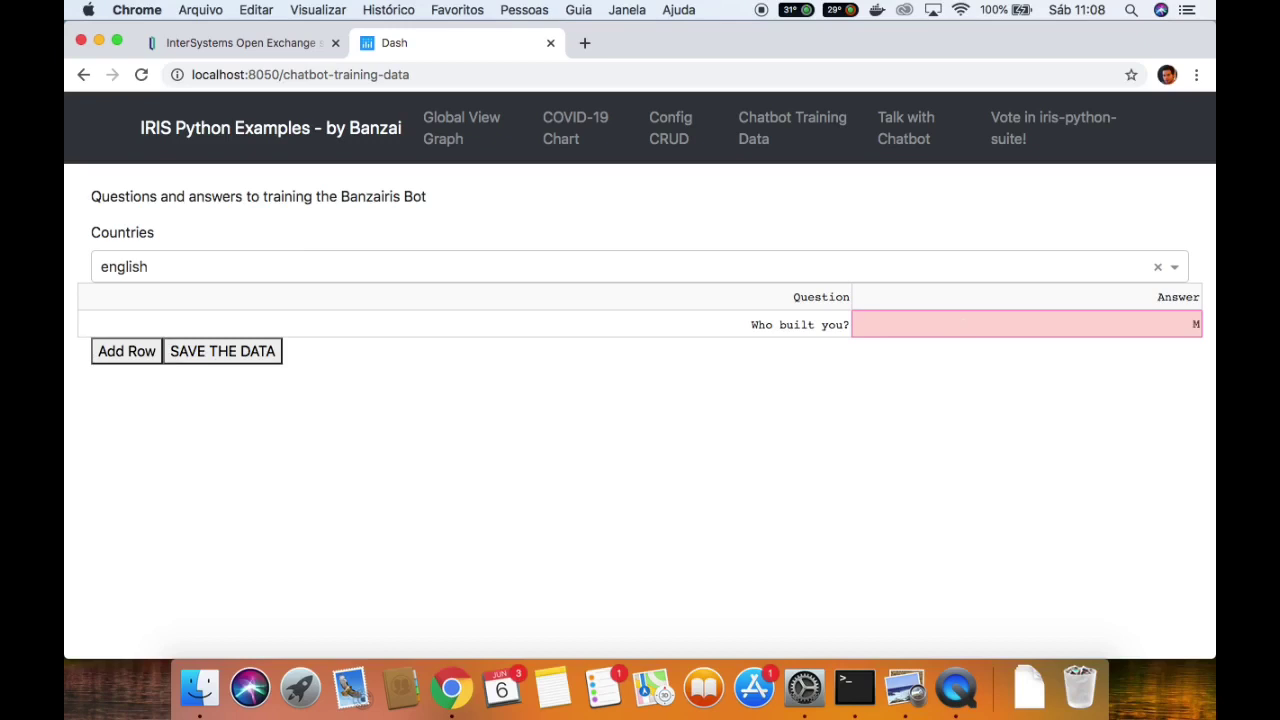
text(y master is Banzai!)
click(191, 360)
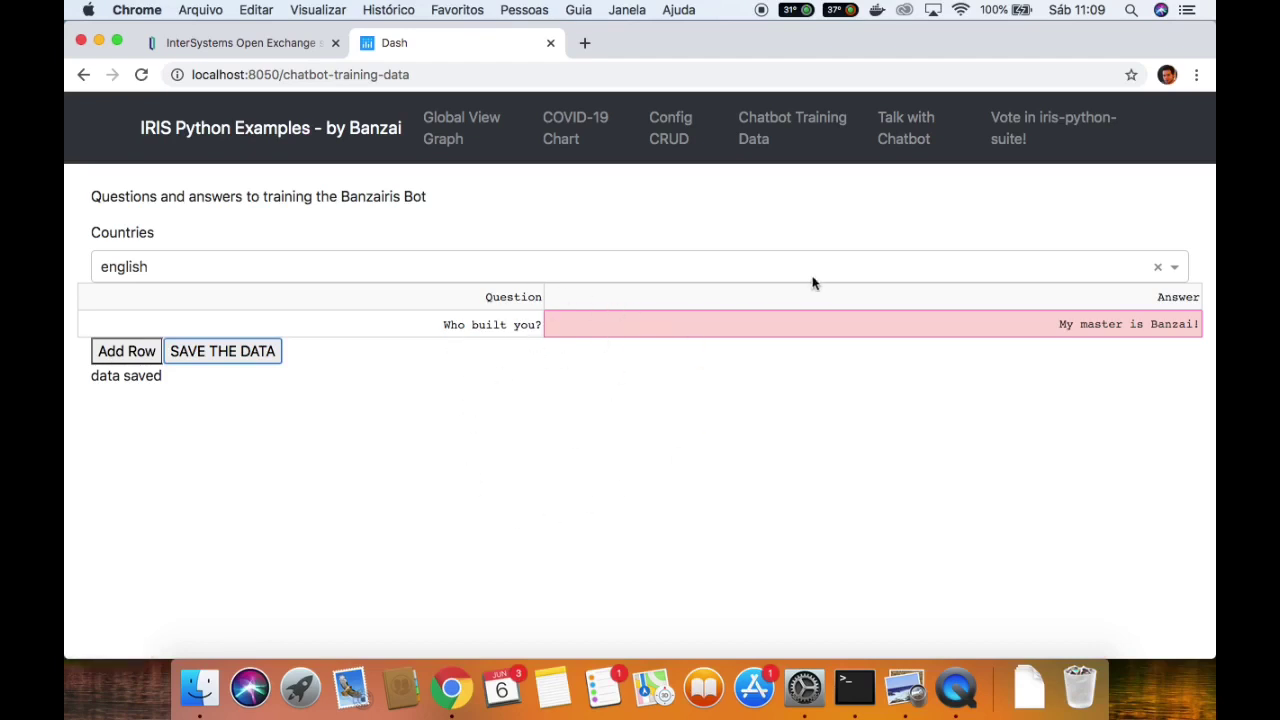
Open Talk with Chatbot again and enter the chat in English with the visitor's first name
click(905, 136)
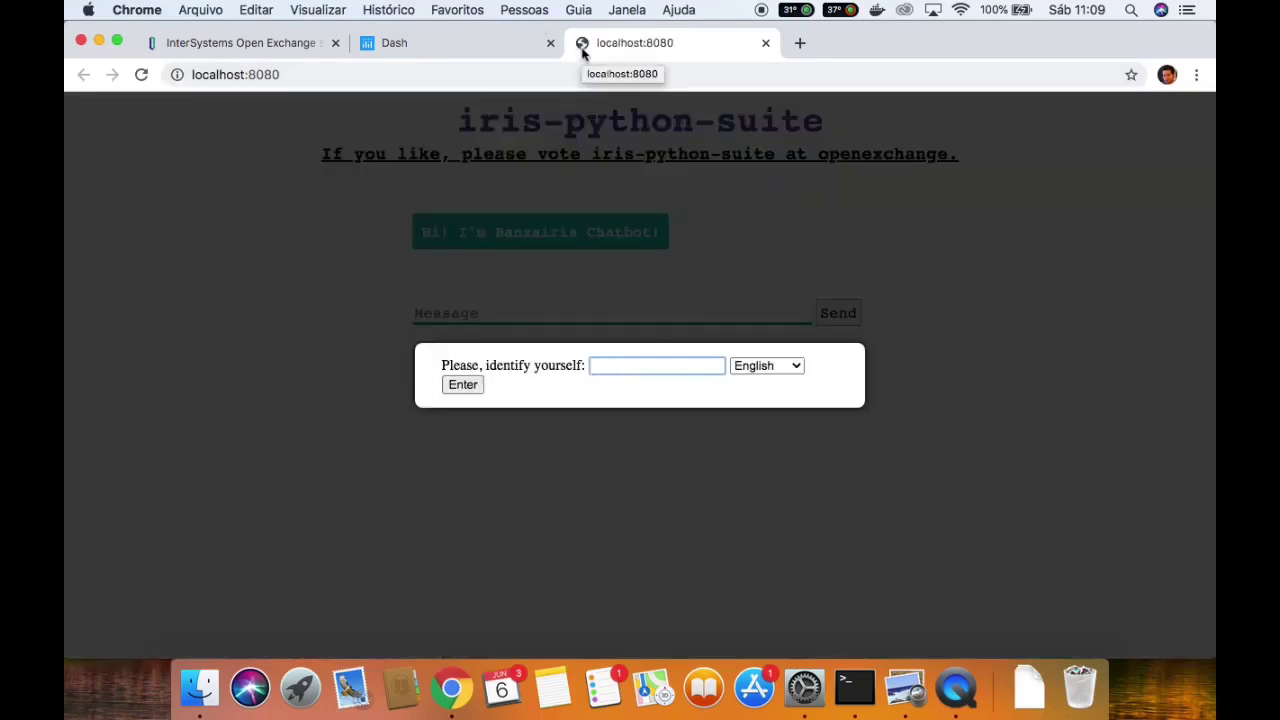
text(enato)
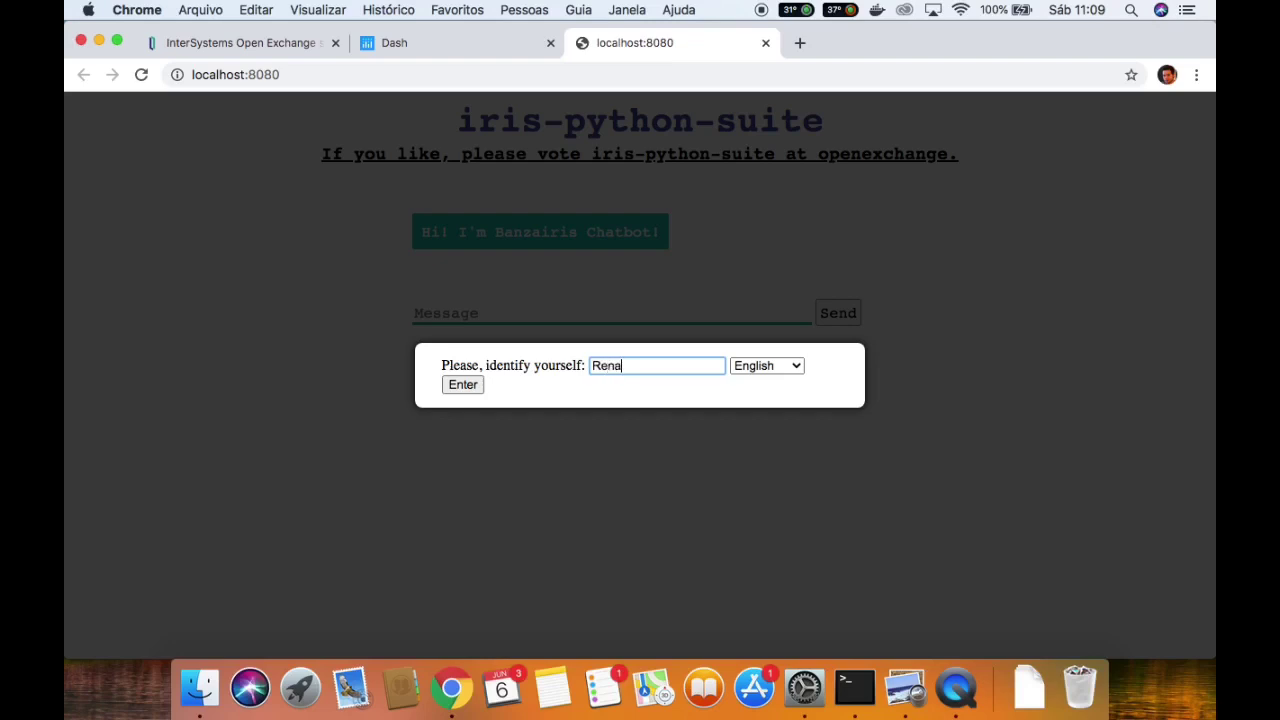
click(463, 386)
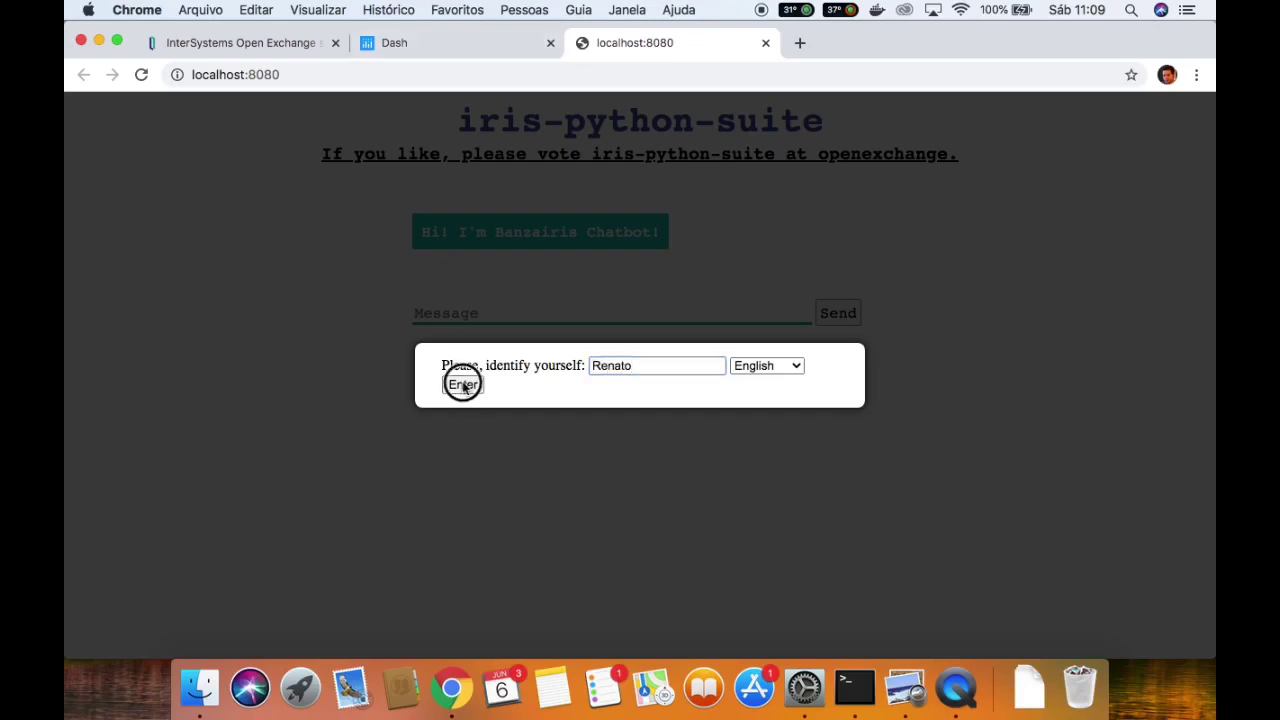
Send "Hi!", "Fine", "Dont know" and "Who built you?" to the bot, and highlight the last question and its reply
text(Hi!)
key(Return)
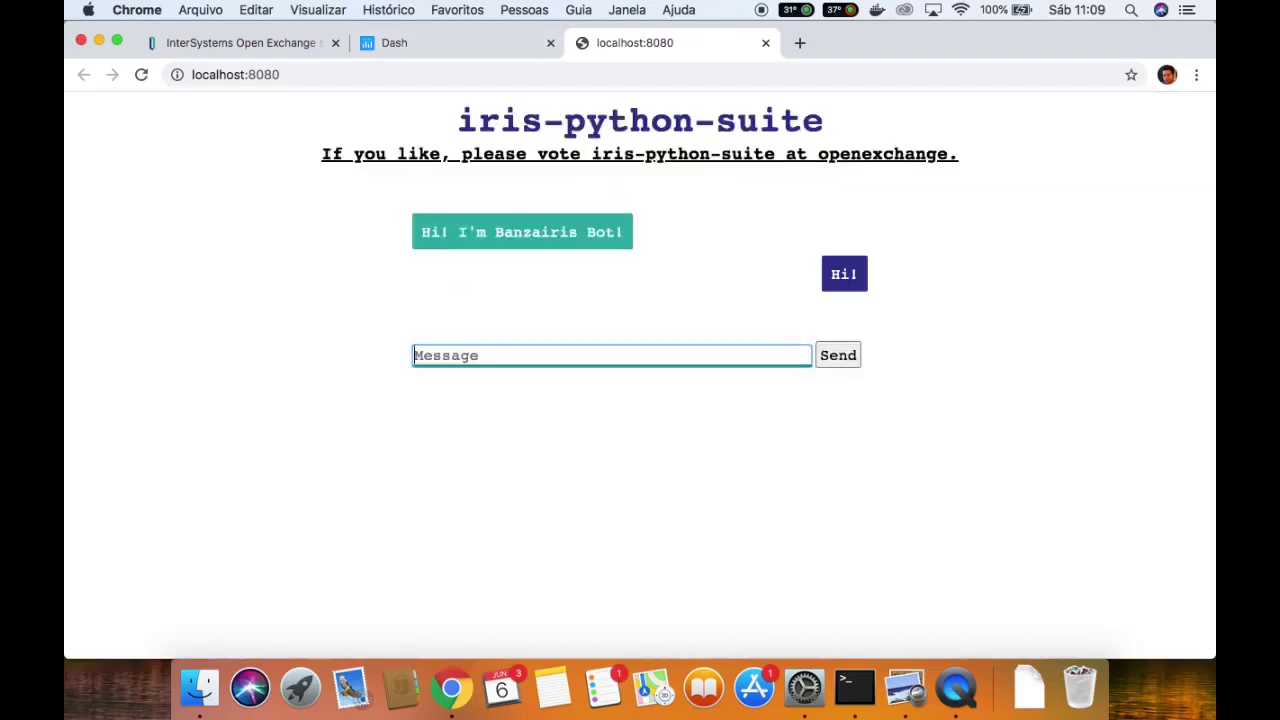
text(Fine)
key(Return)
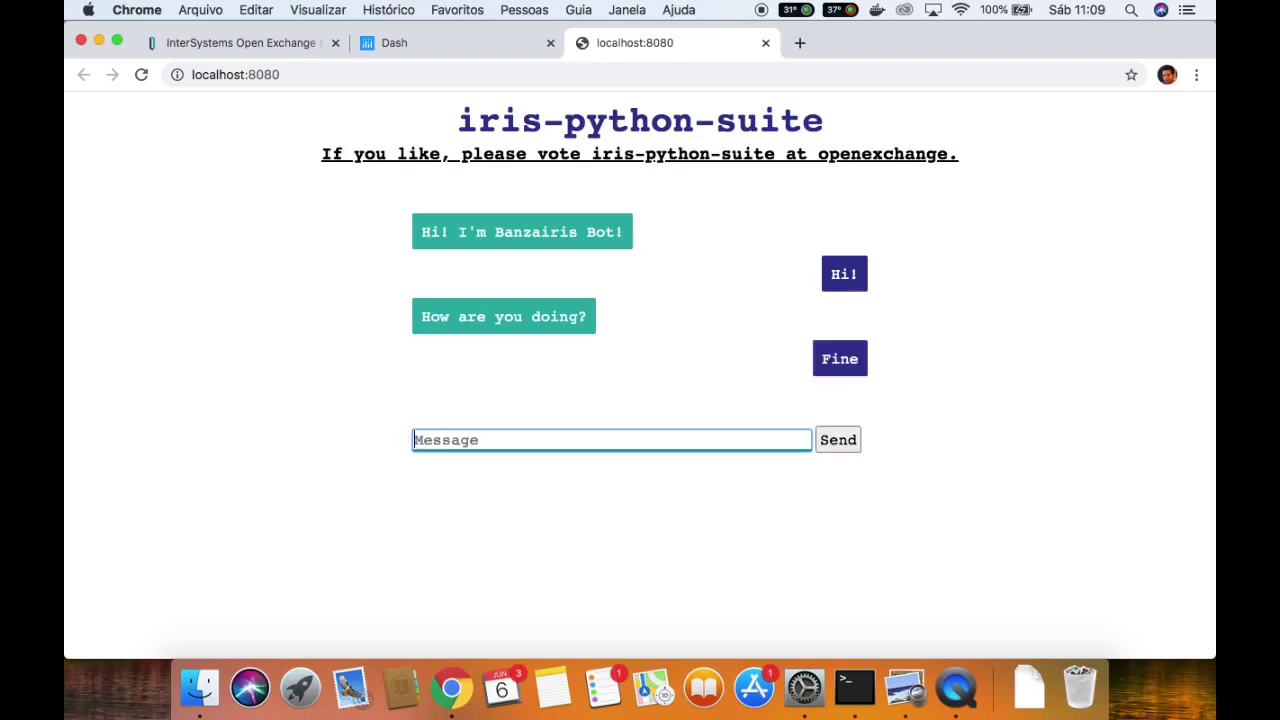
text(Dont know)
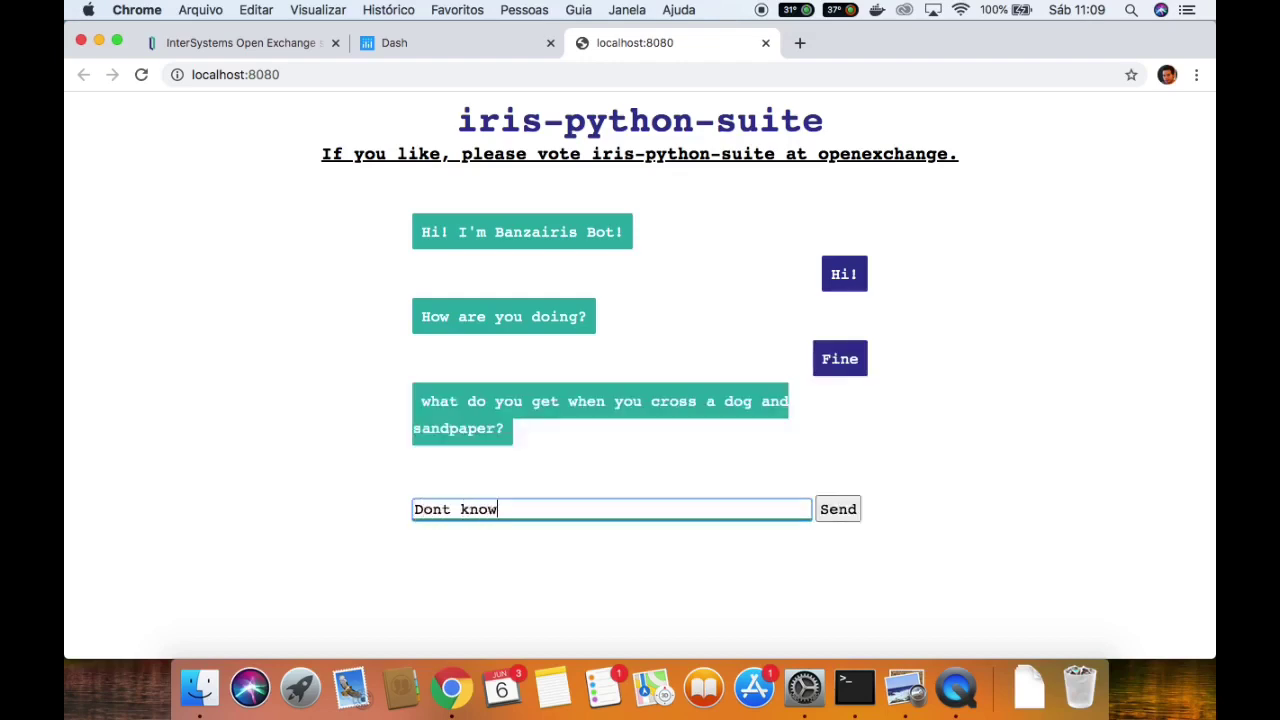
key(Return)
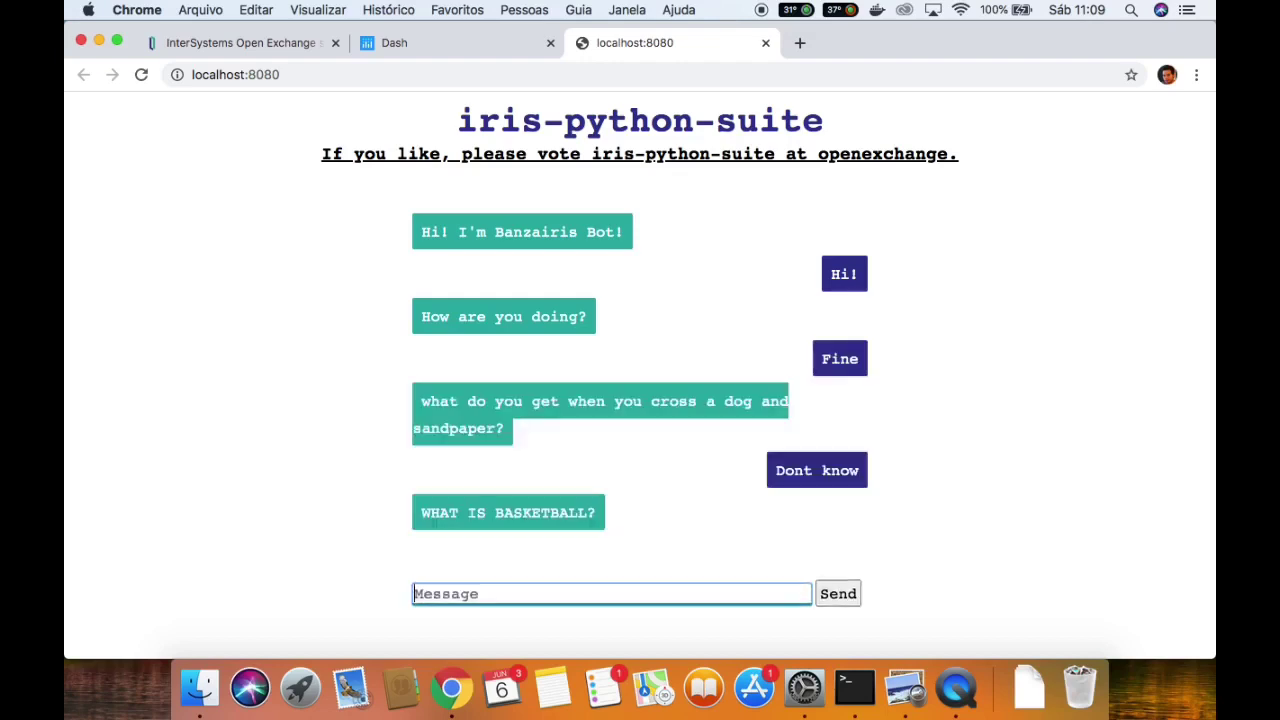
text(W)
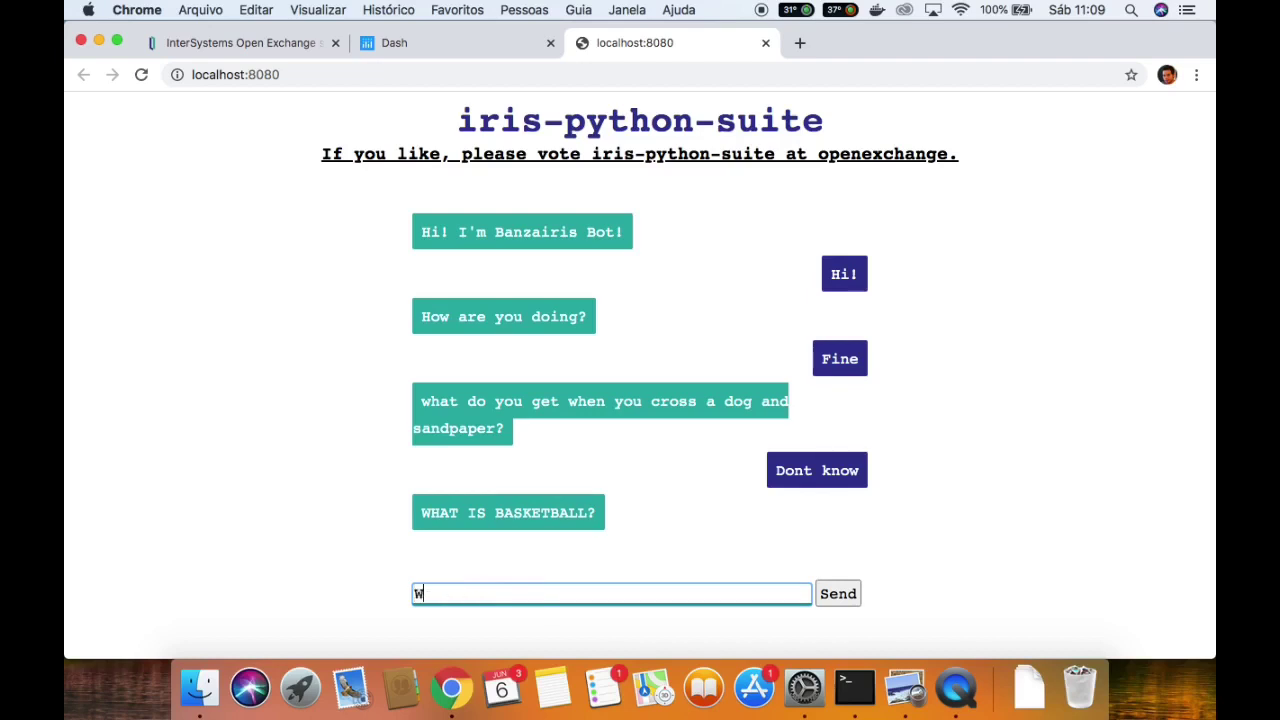
text(ho built you?)
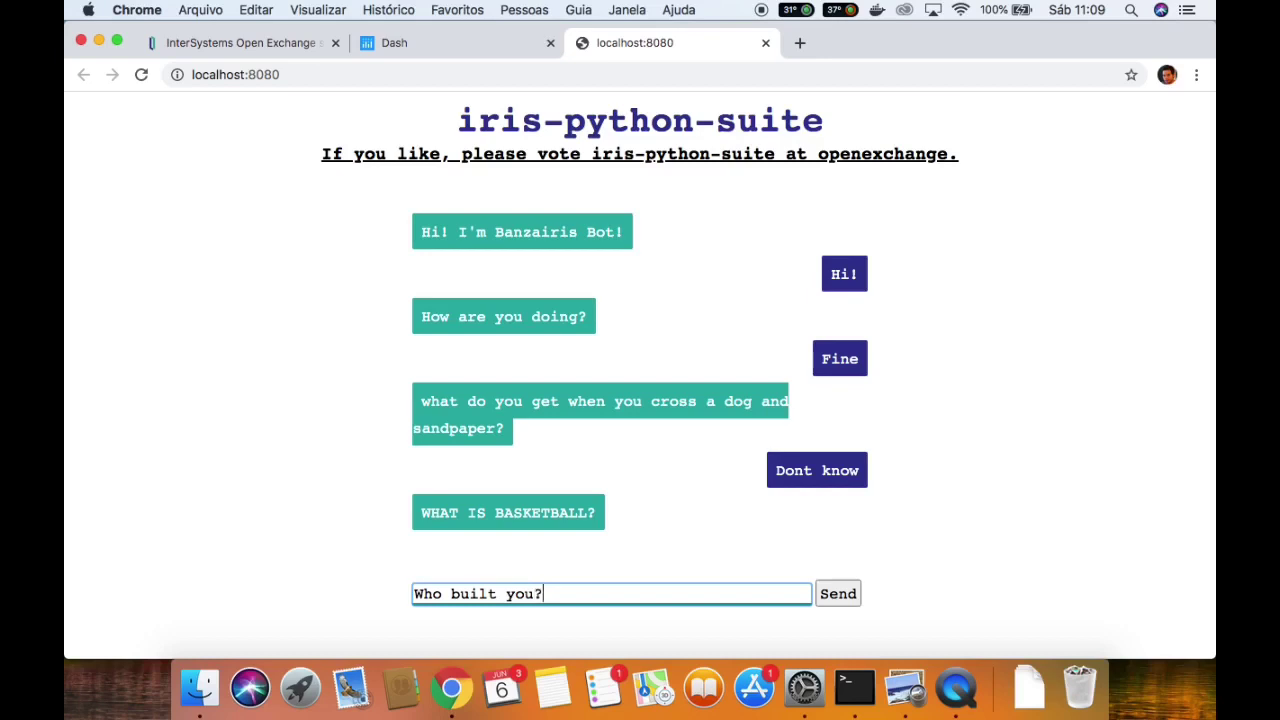
key(Return)
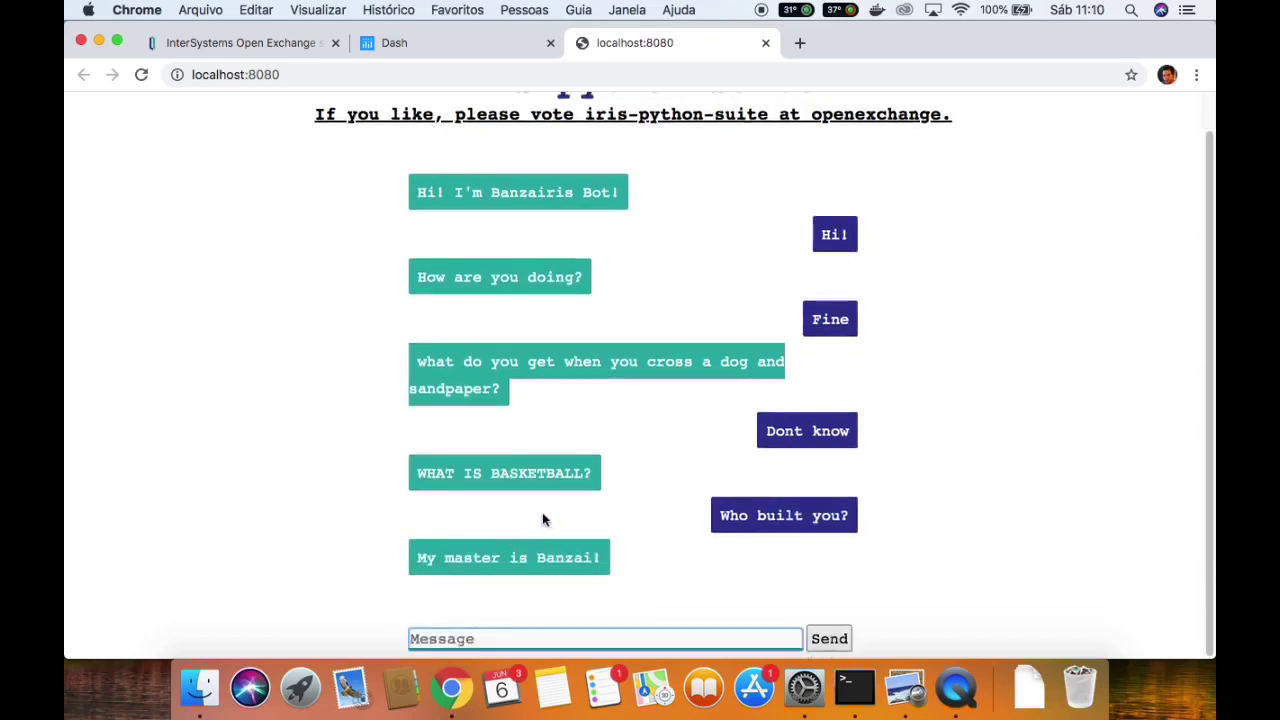
drag(378, 521, 783, 606)
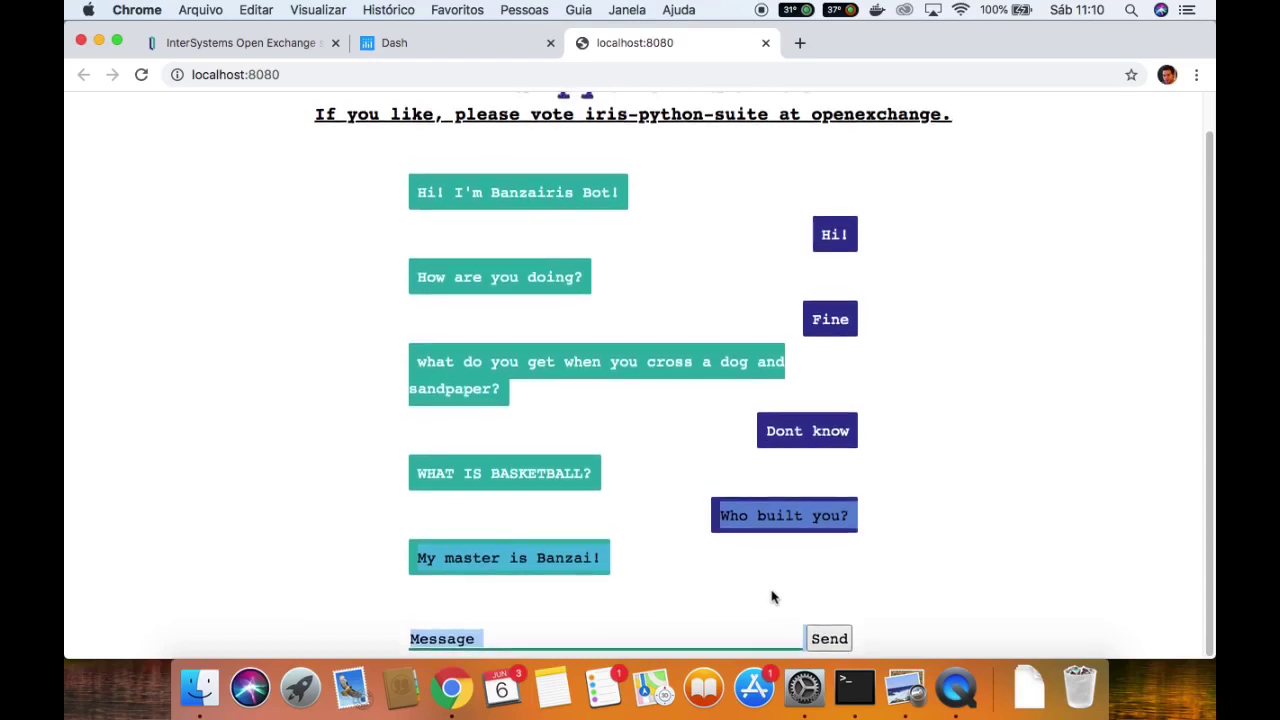
scroll(771, 597, up, 1)
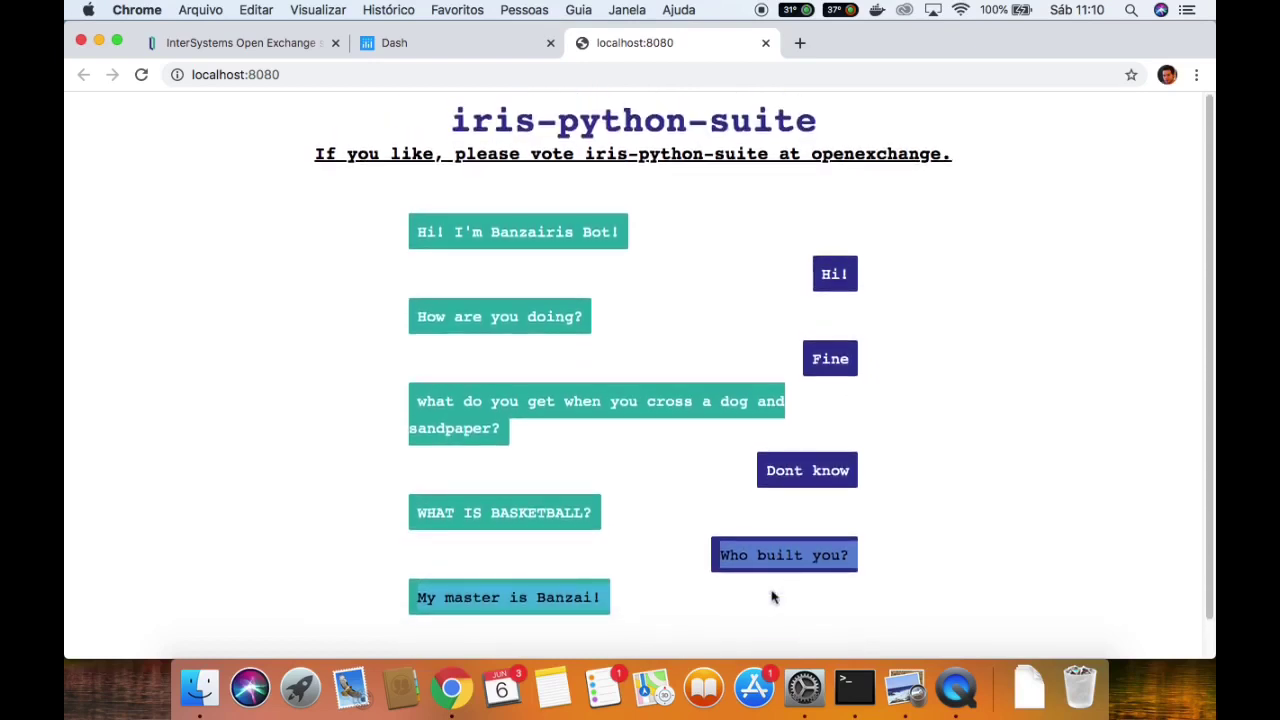
Reload the chat page and enter the chat in русски with the visitor's first name
key(super+r)
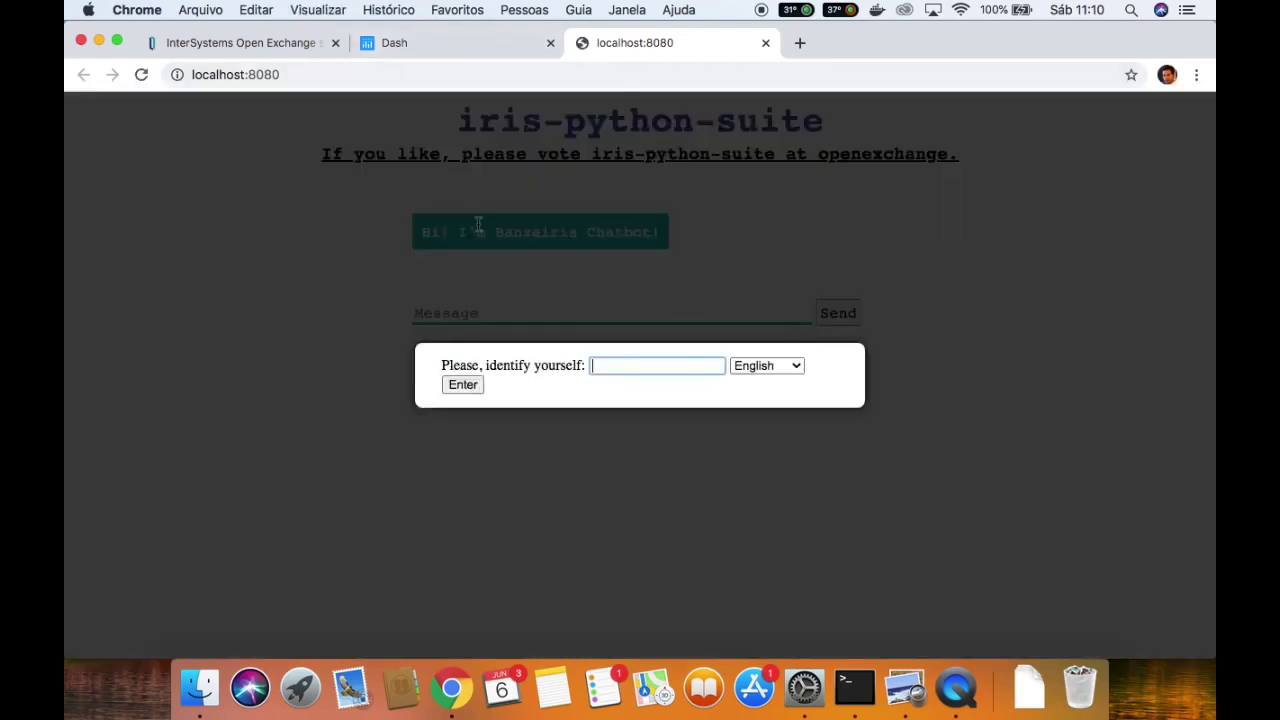
click(795, 368)
click(791, 381)
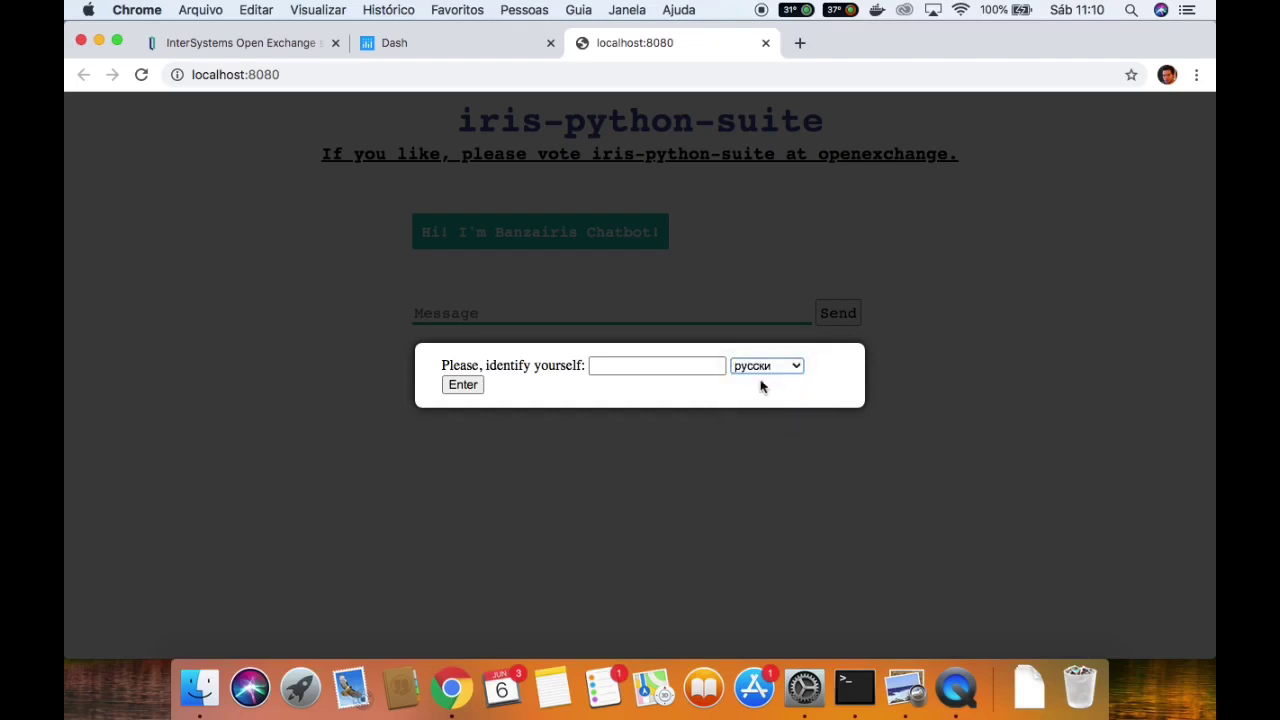
click(618, 367)
text(Renato)
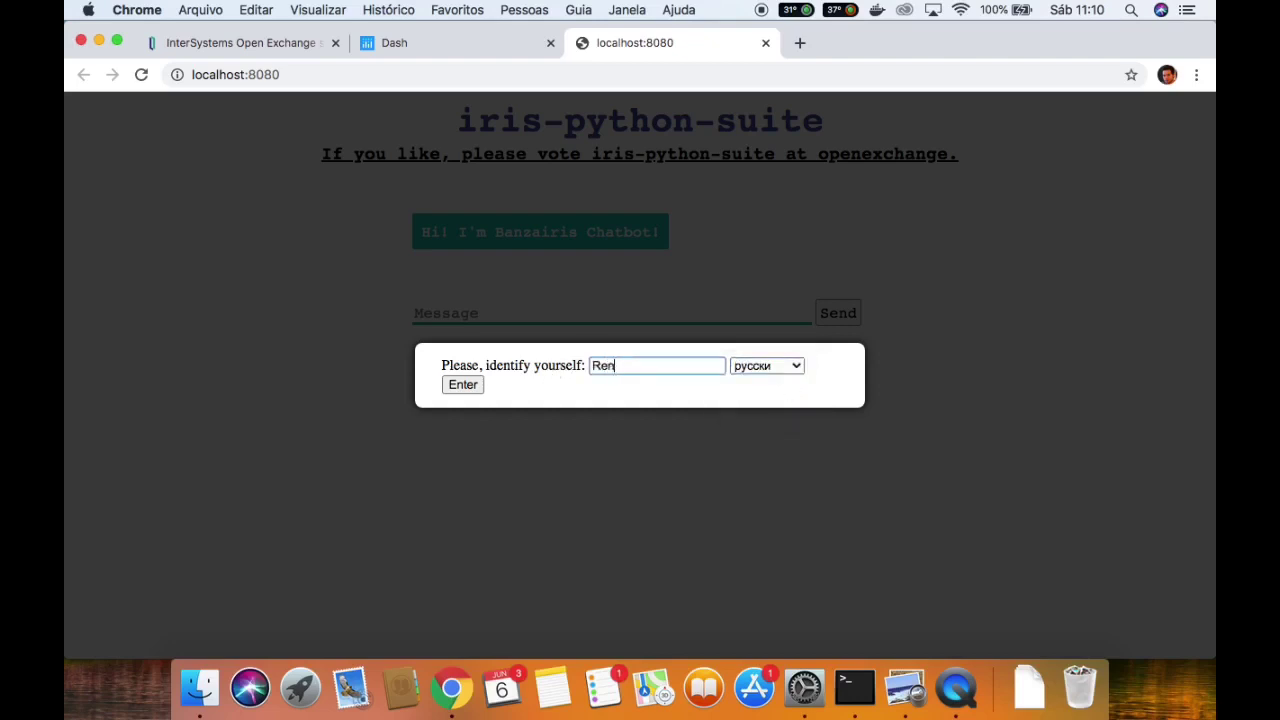
click(464, 384)
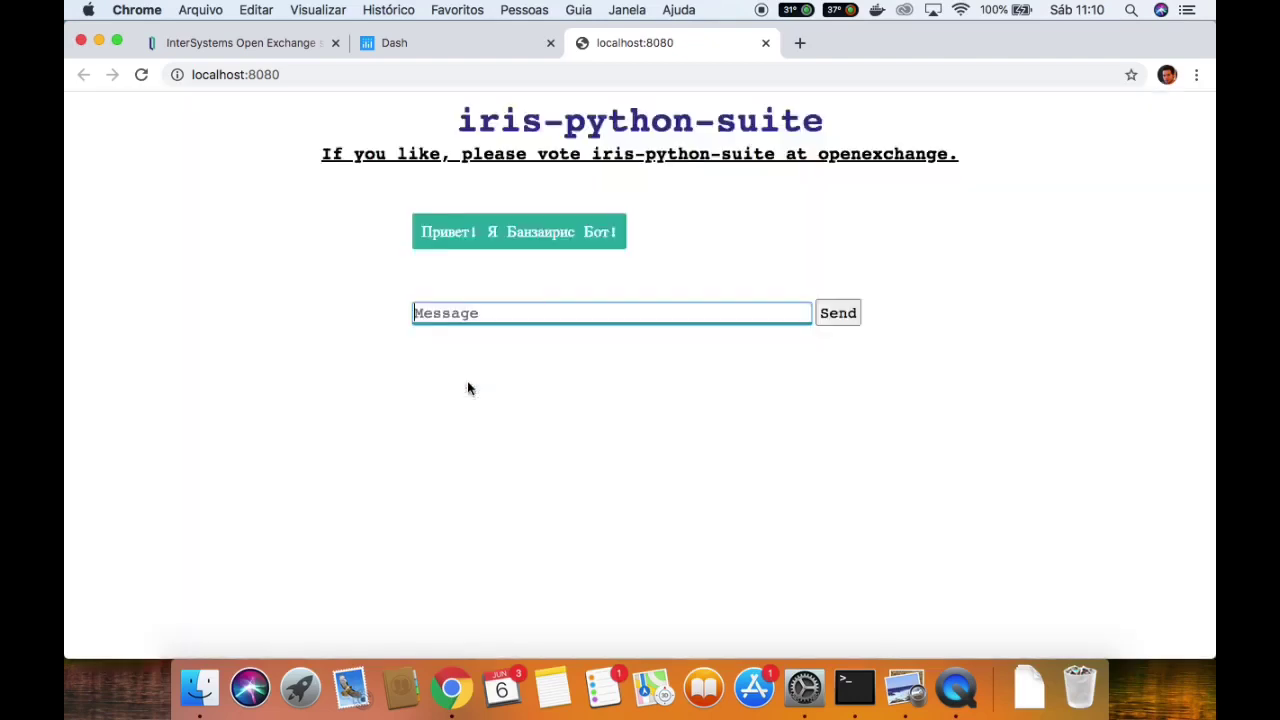
Copy "Привет" from the bot's greeting and send it as a message
double_click(446, 234)
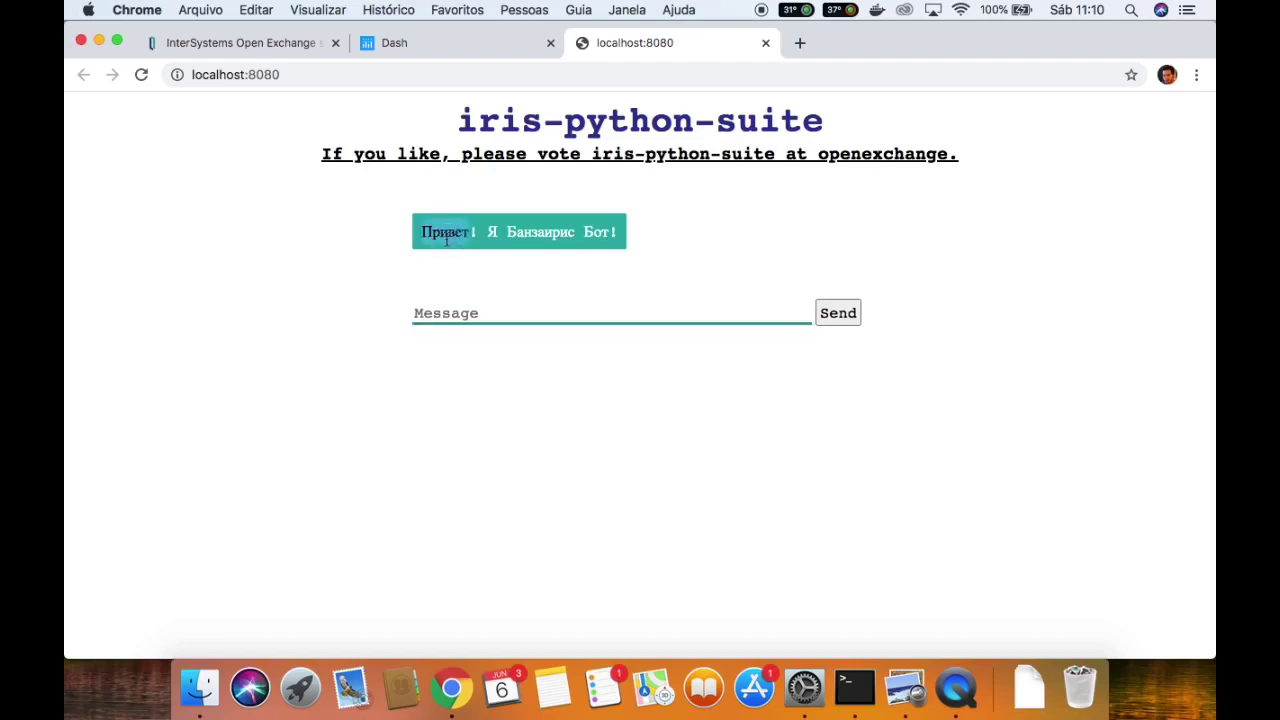
key(super+c)
click(433, 313)
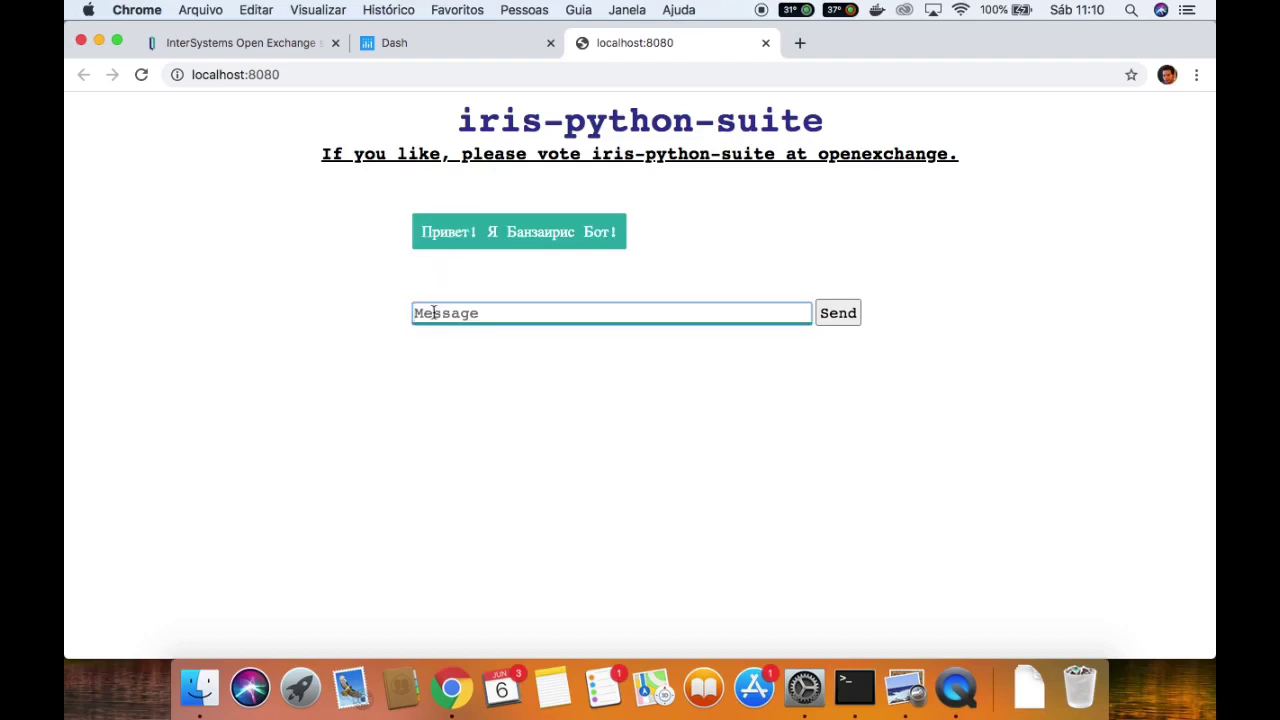
key(super+v)
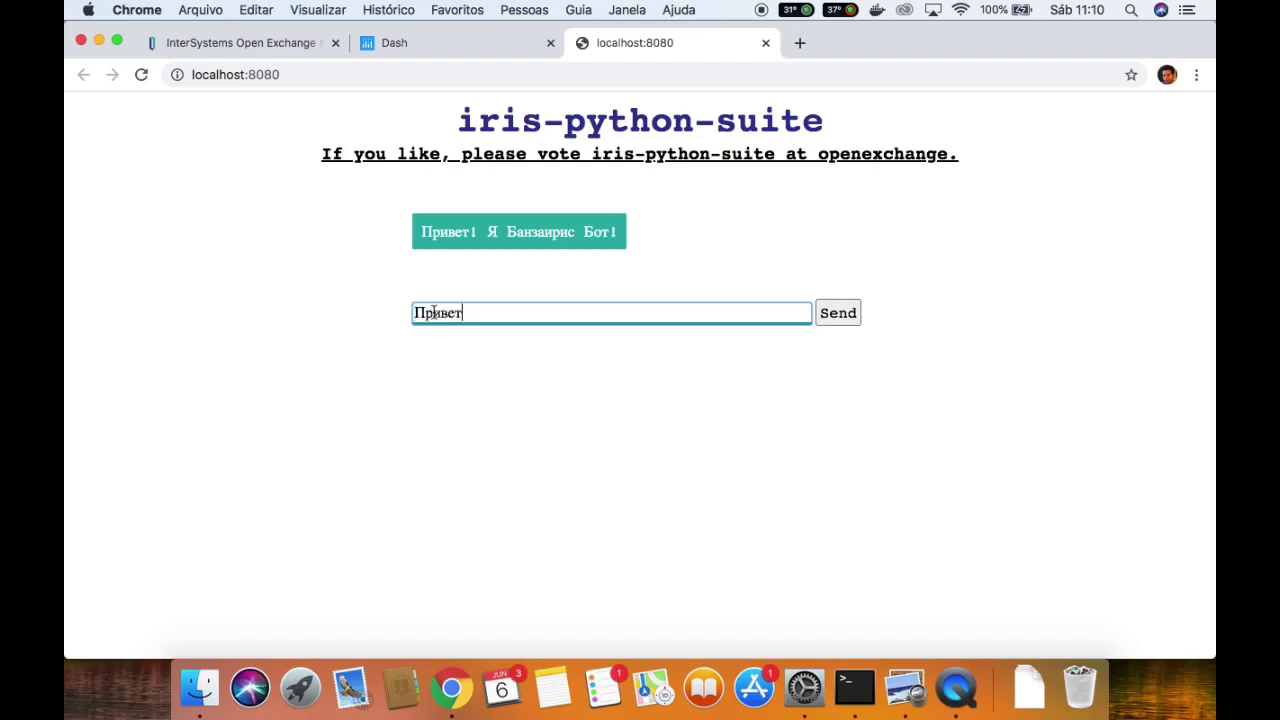
click(851, 318)
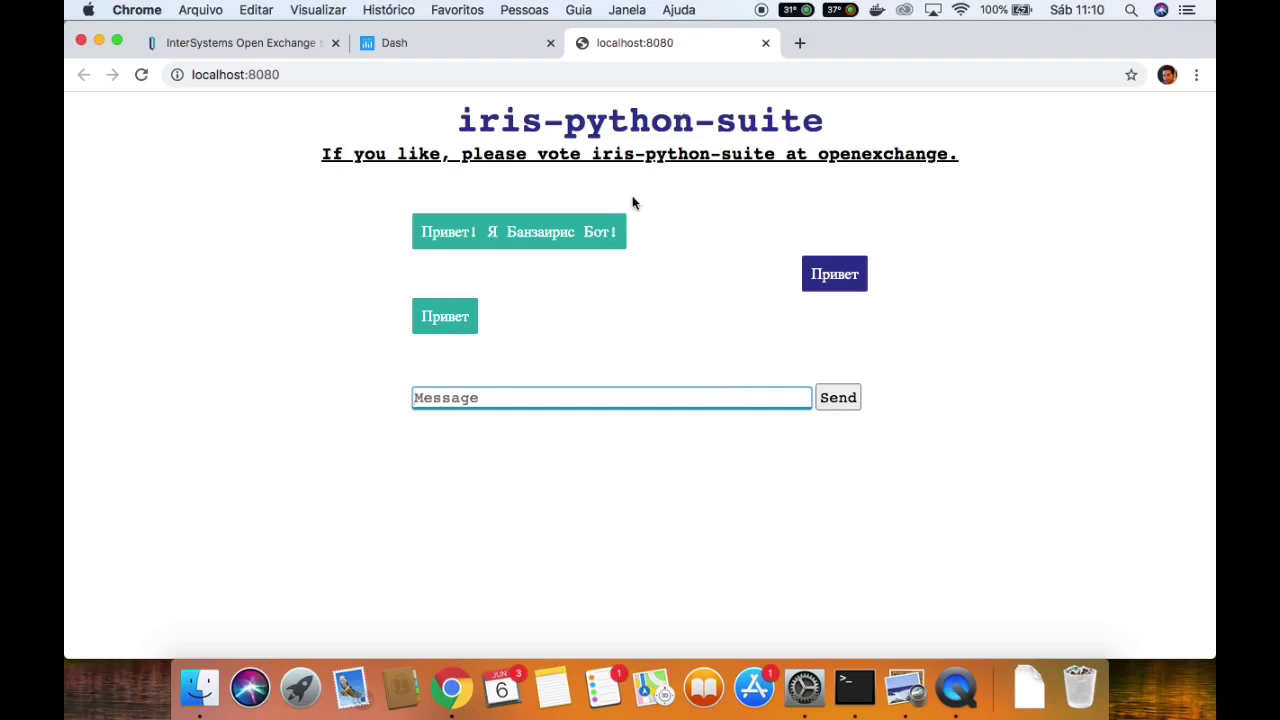
Restart the chat in Português with the visitor's first name
key(super+r)
click(746, 362)
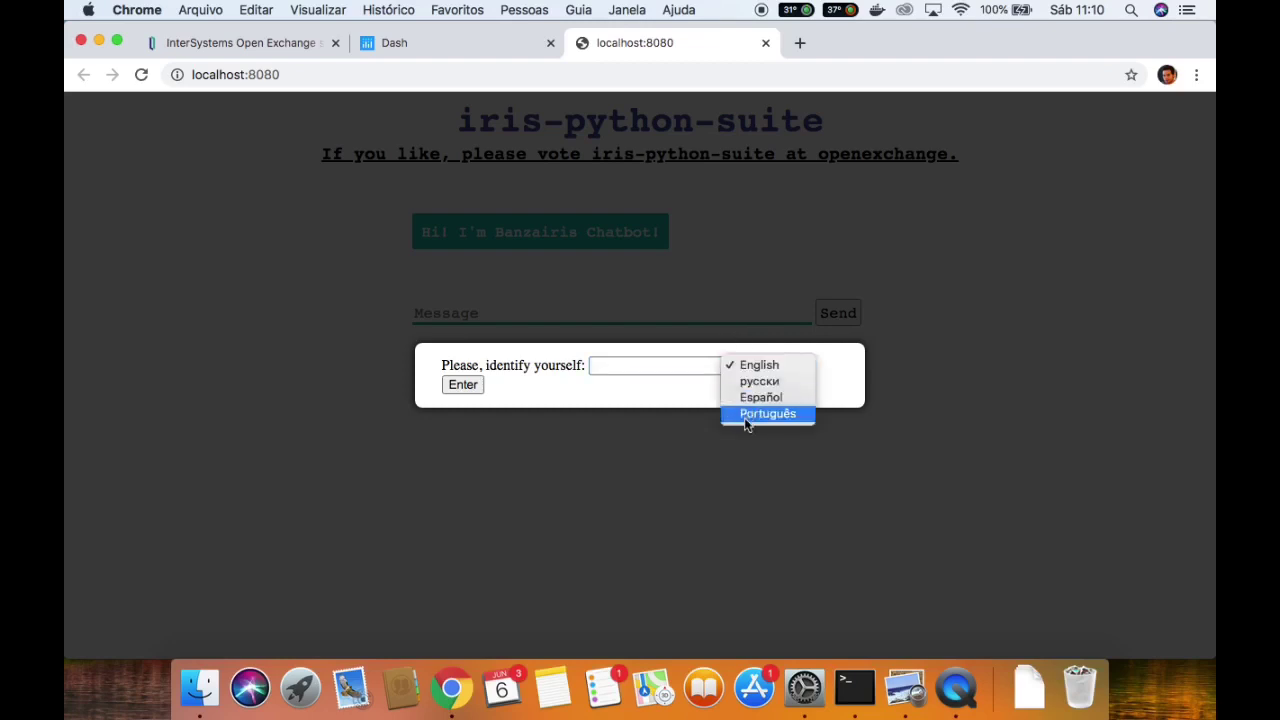
click(748, 416)
click(660, 366)
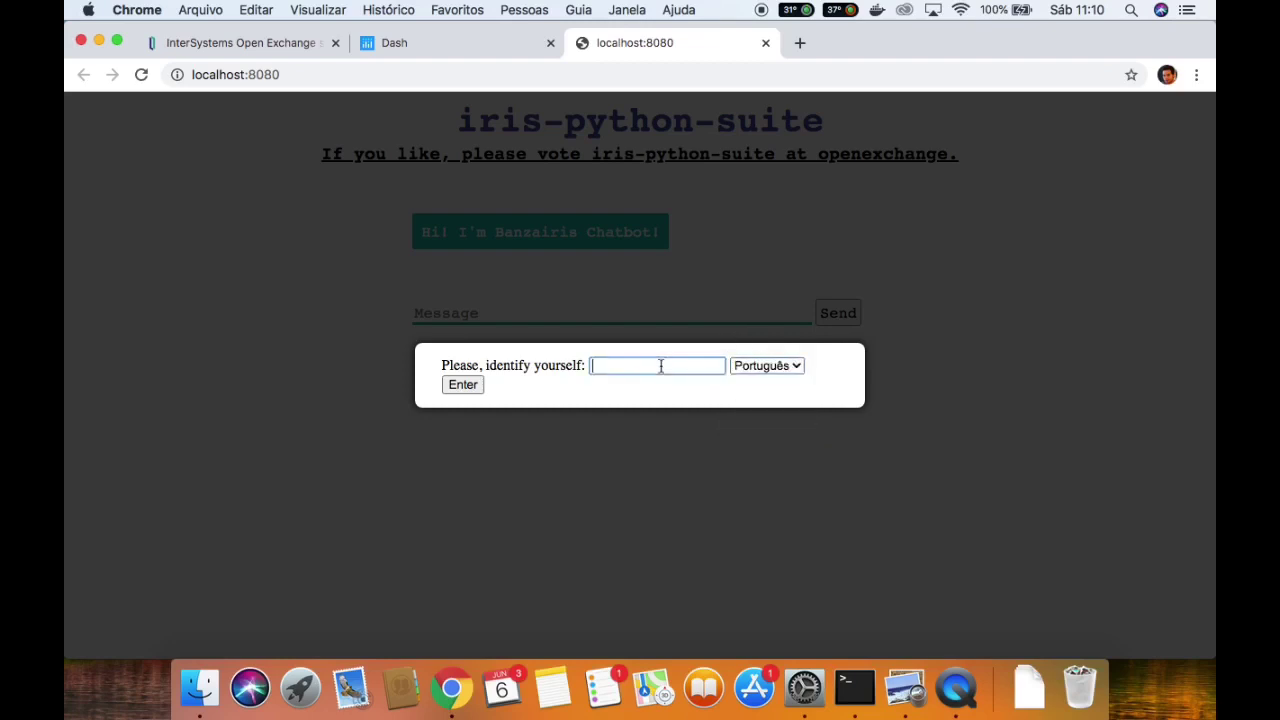
text(Renato)
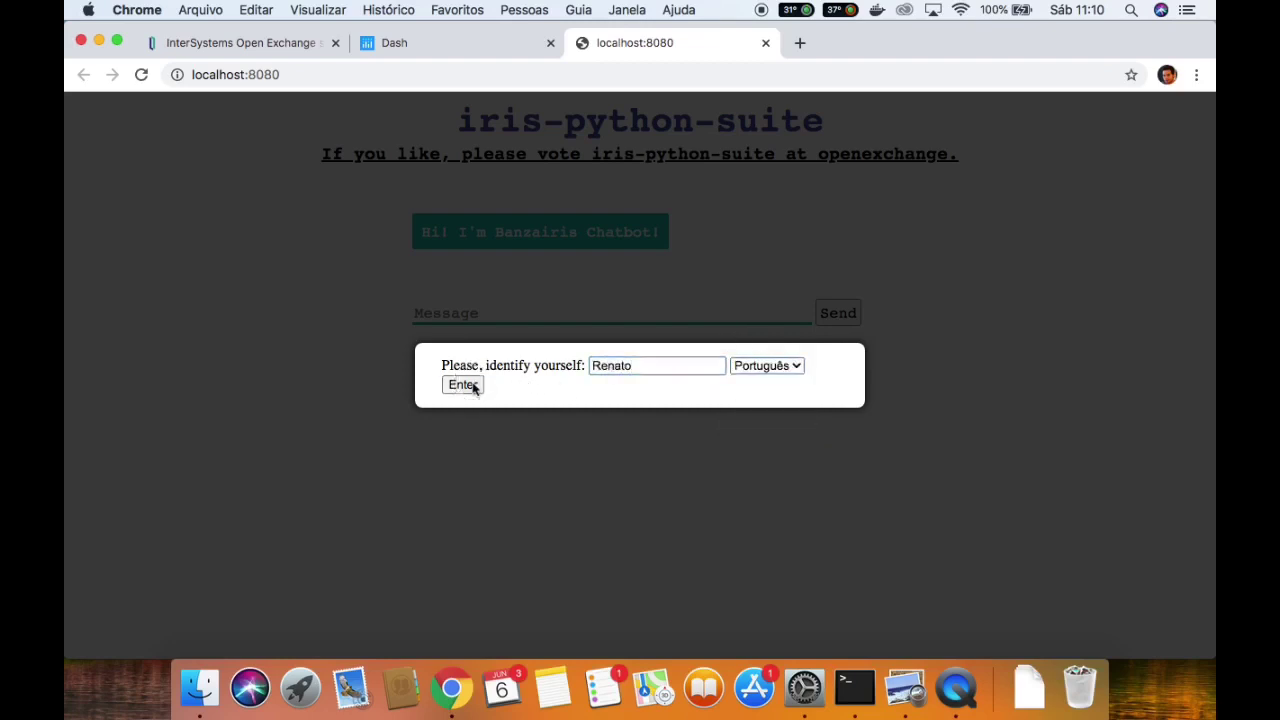
click(462, 385)
Chat with the bot in Portuguese by sending "Oi!" and "Bem!"
text(Oi!)
key(Return)
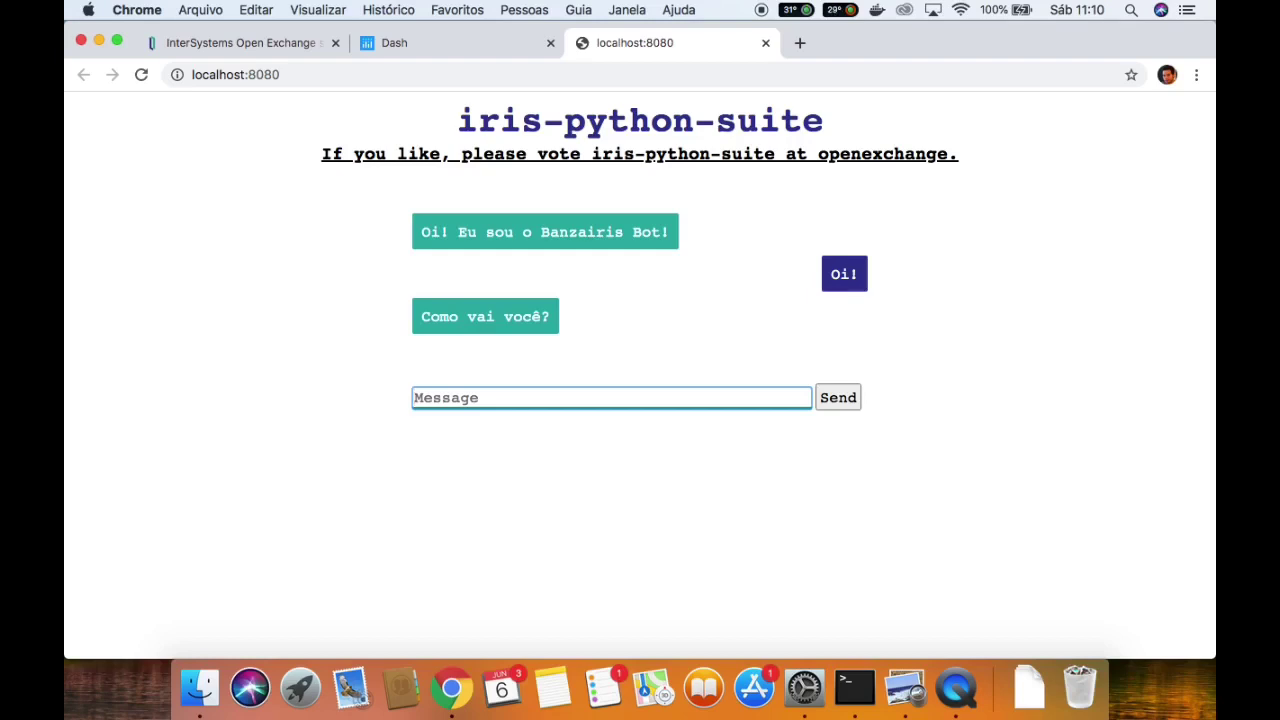
text(Bem!)
key(Return)
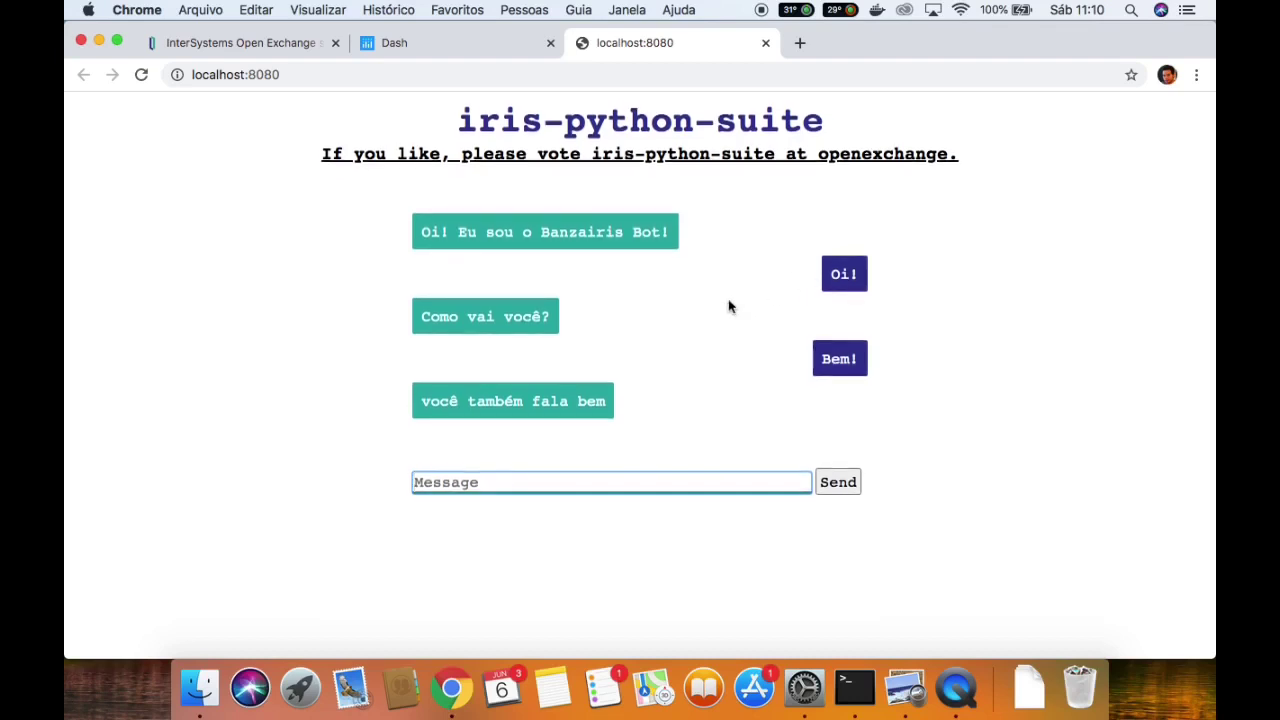
Close the chat page and plot the ^chatbot.conversation global in the Global View Graph in place of ^computer
key(super+w)
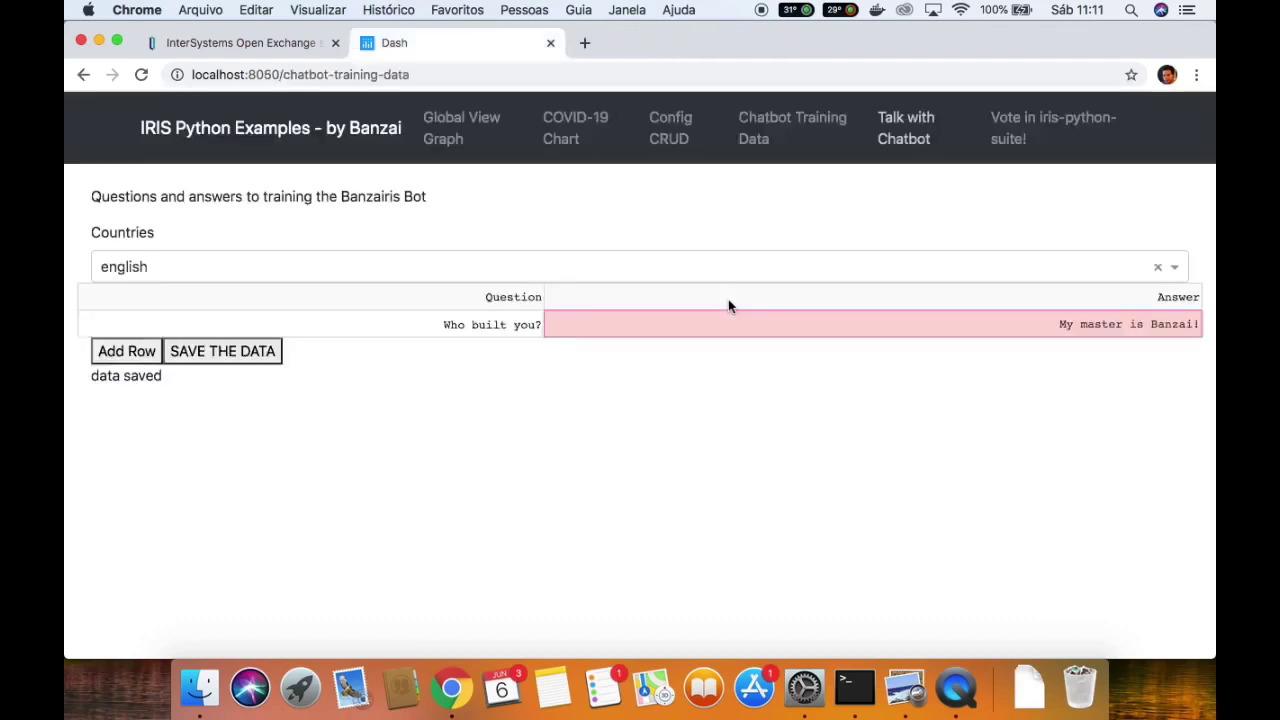
click(462, 143)
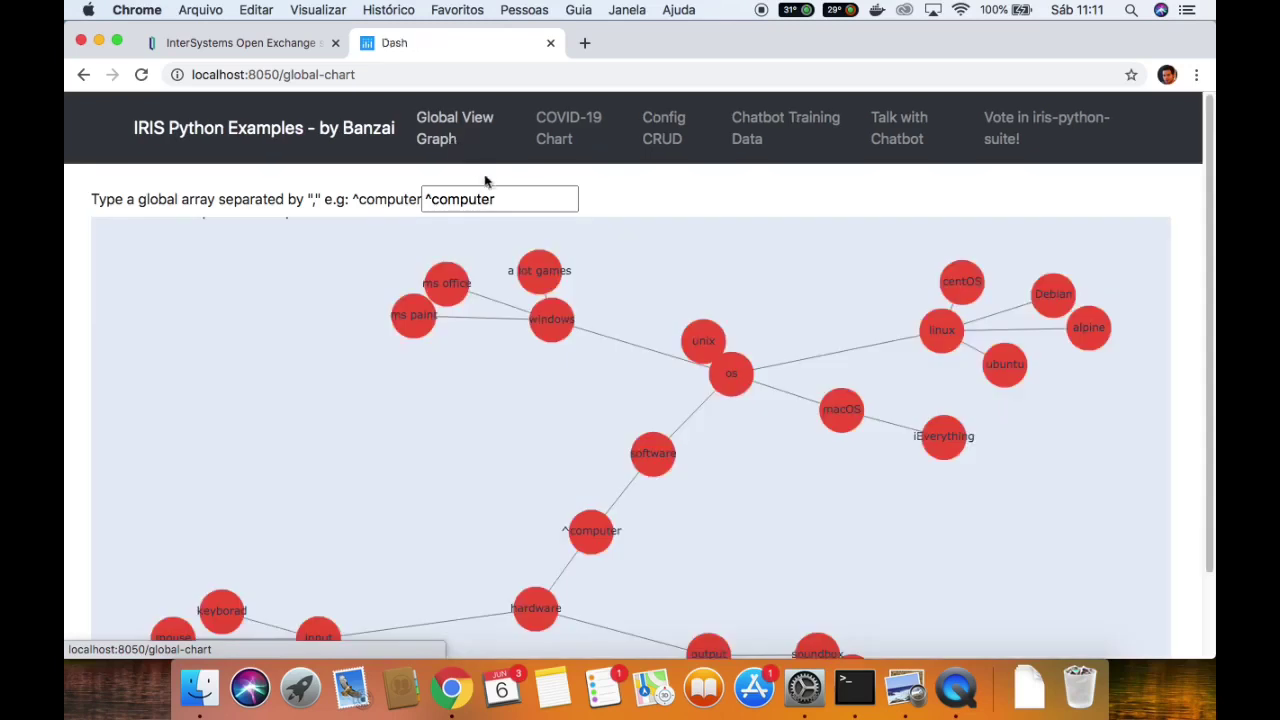
double_click(474, 197)
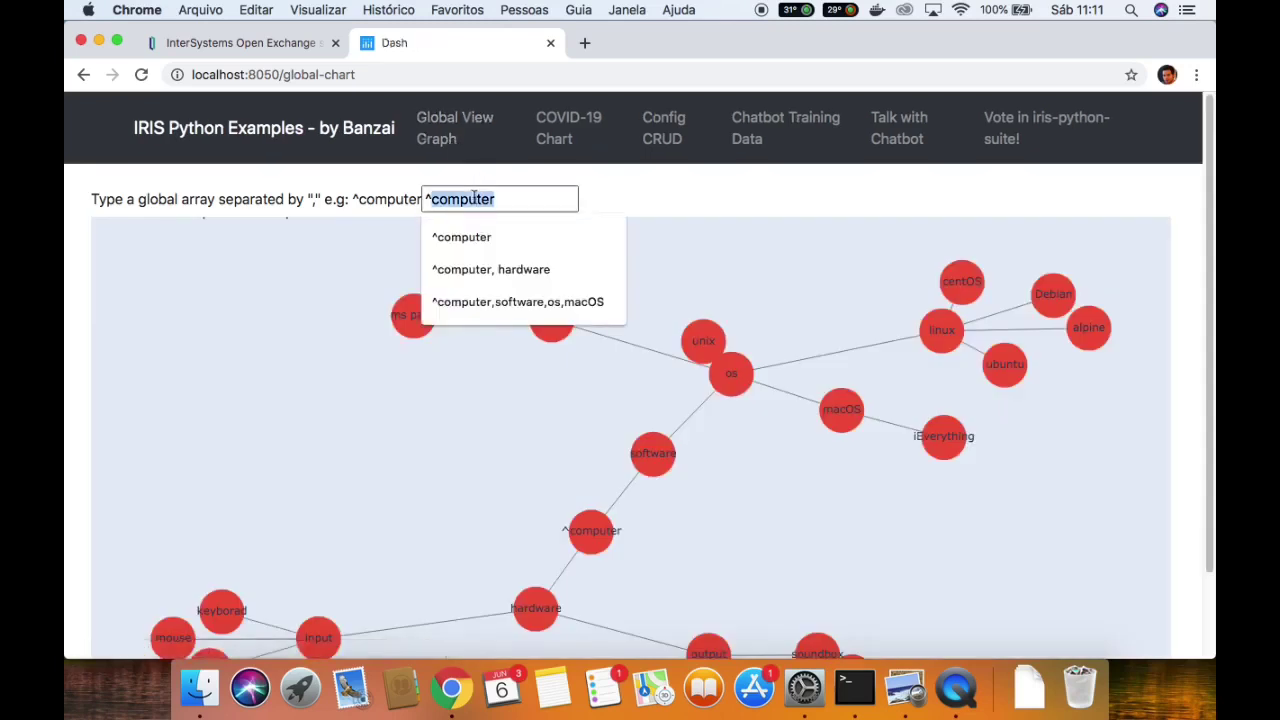
key(BackSpace)
key(BackSpace)
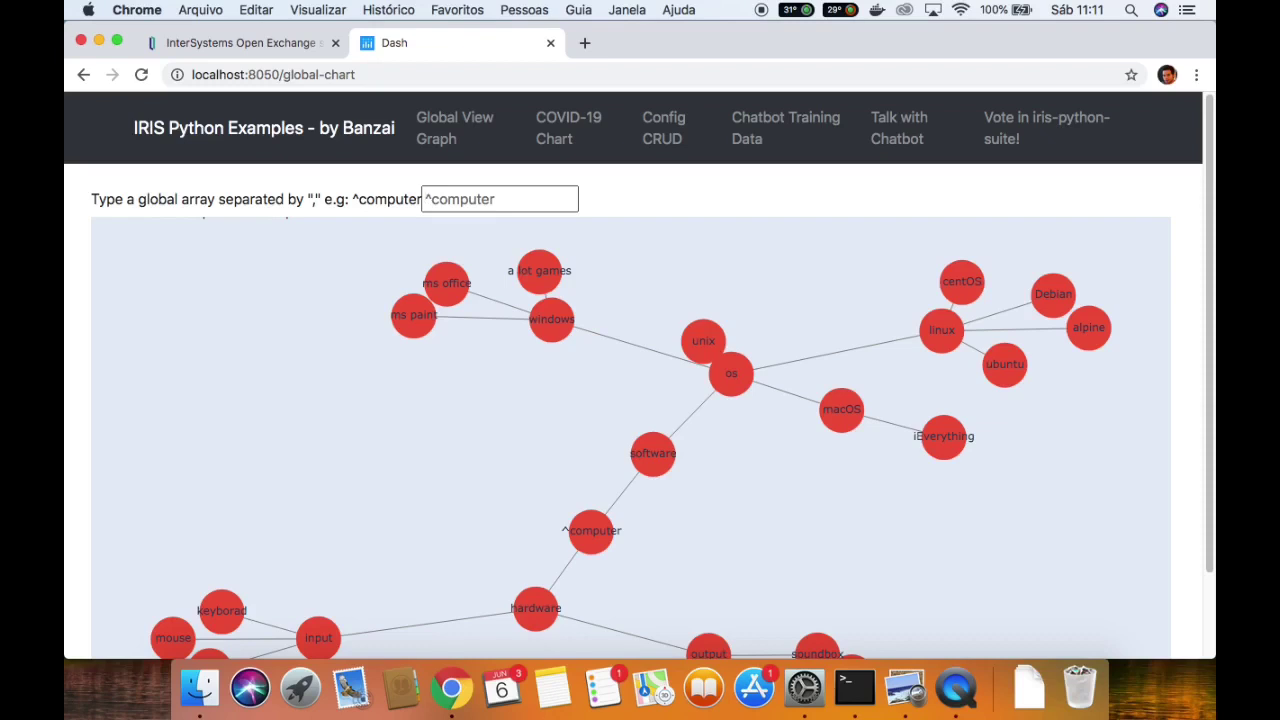
text(^chat)
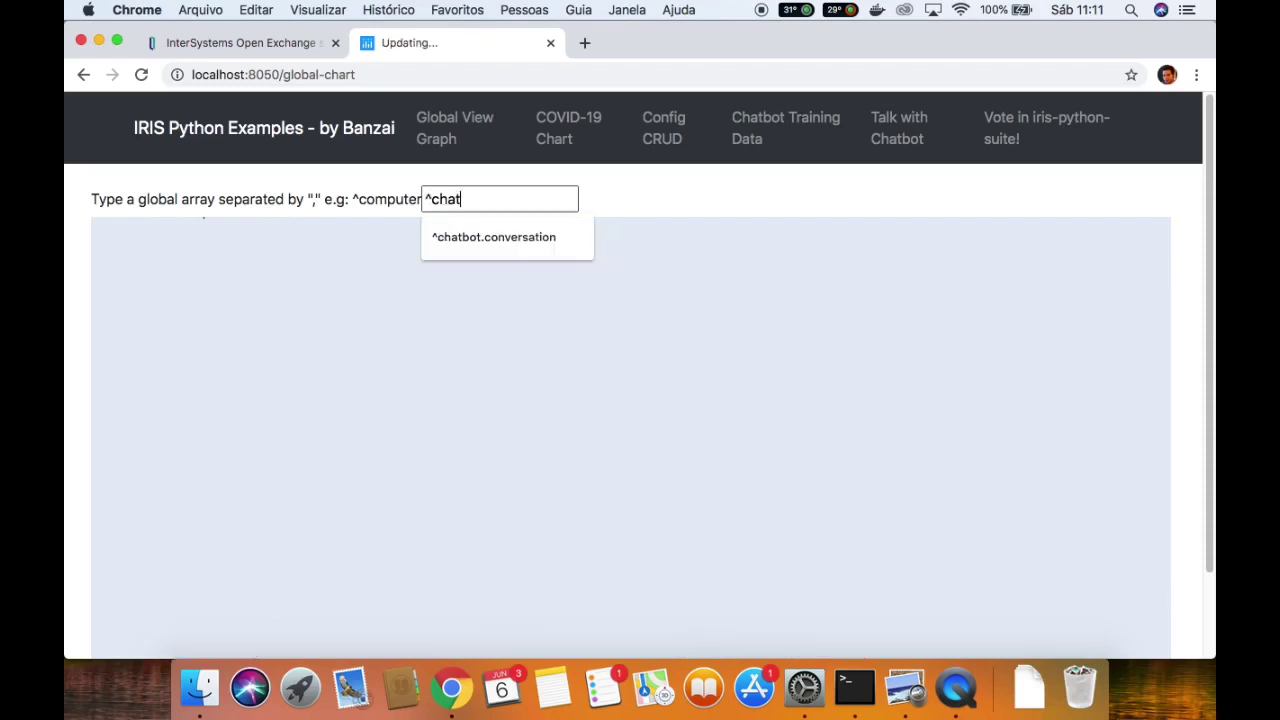
key(Down)
key(Return)
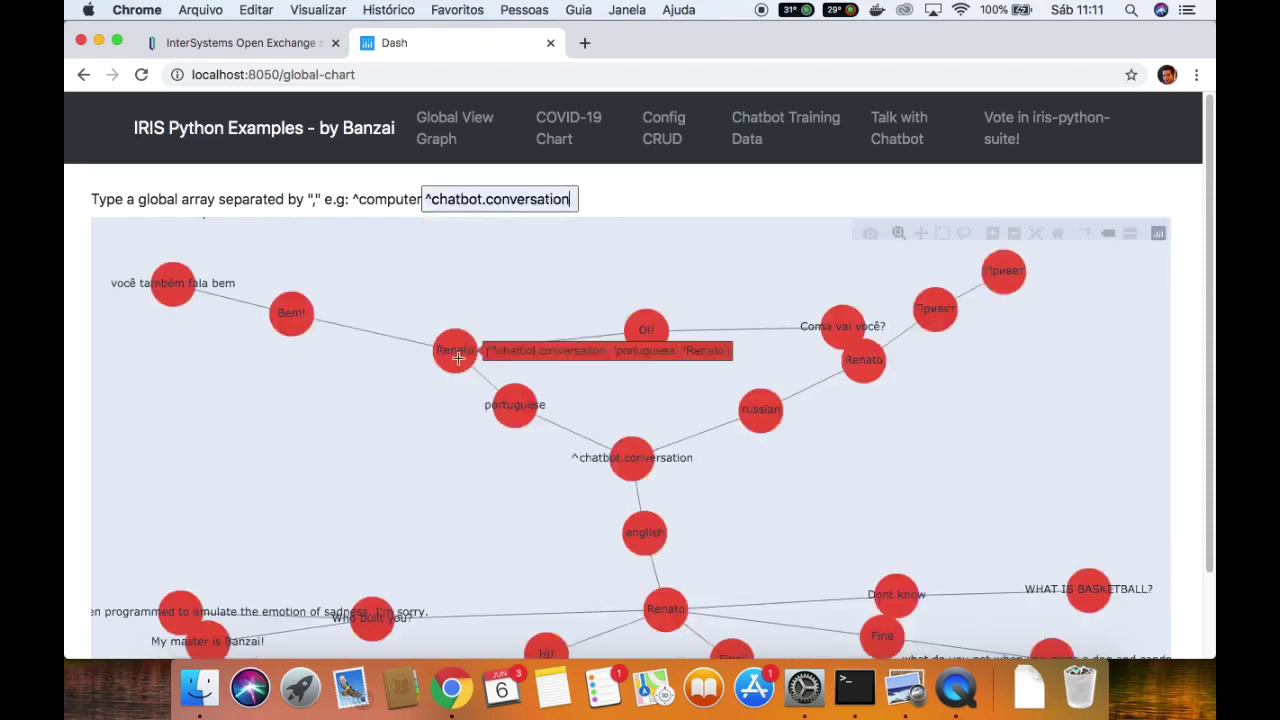
Examine the conversation graph's Portuguese, Russian and English branches, including the answers stored under "Who built you?"
scroll(425, 399, down, 2)
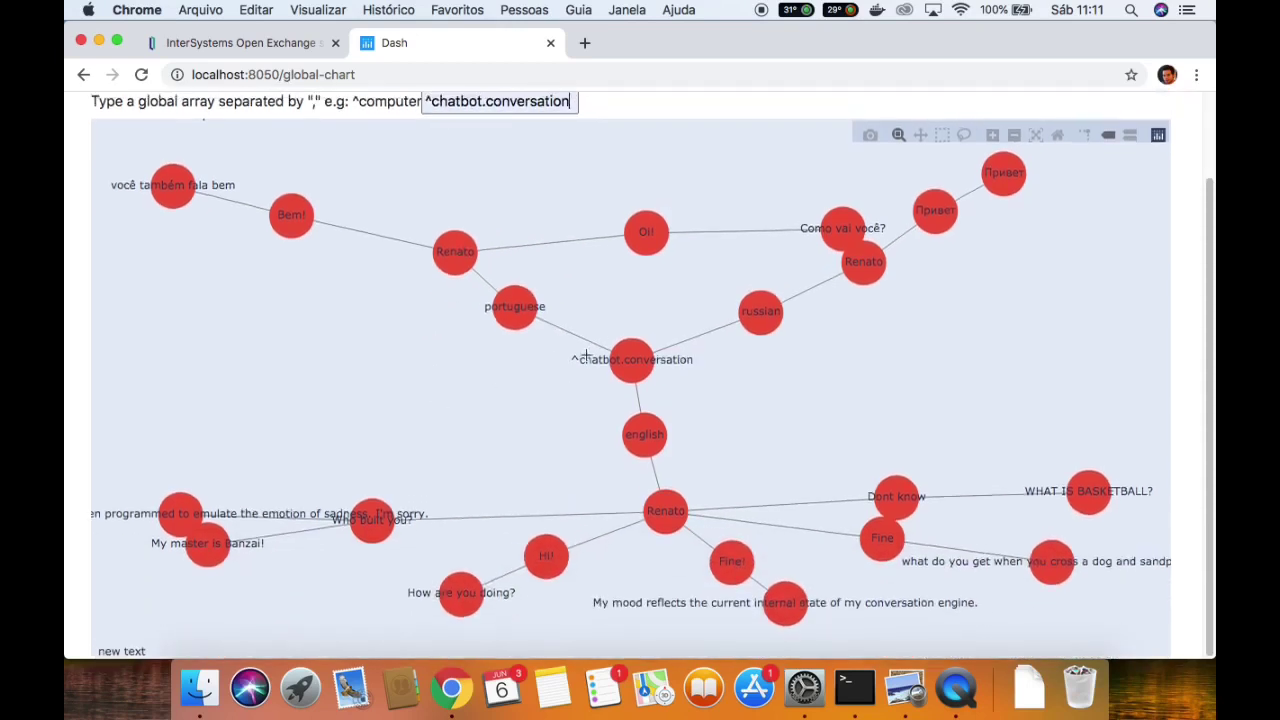
mouse_move(629, 364)
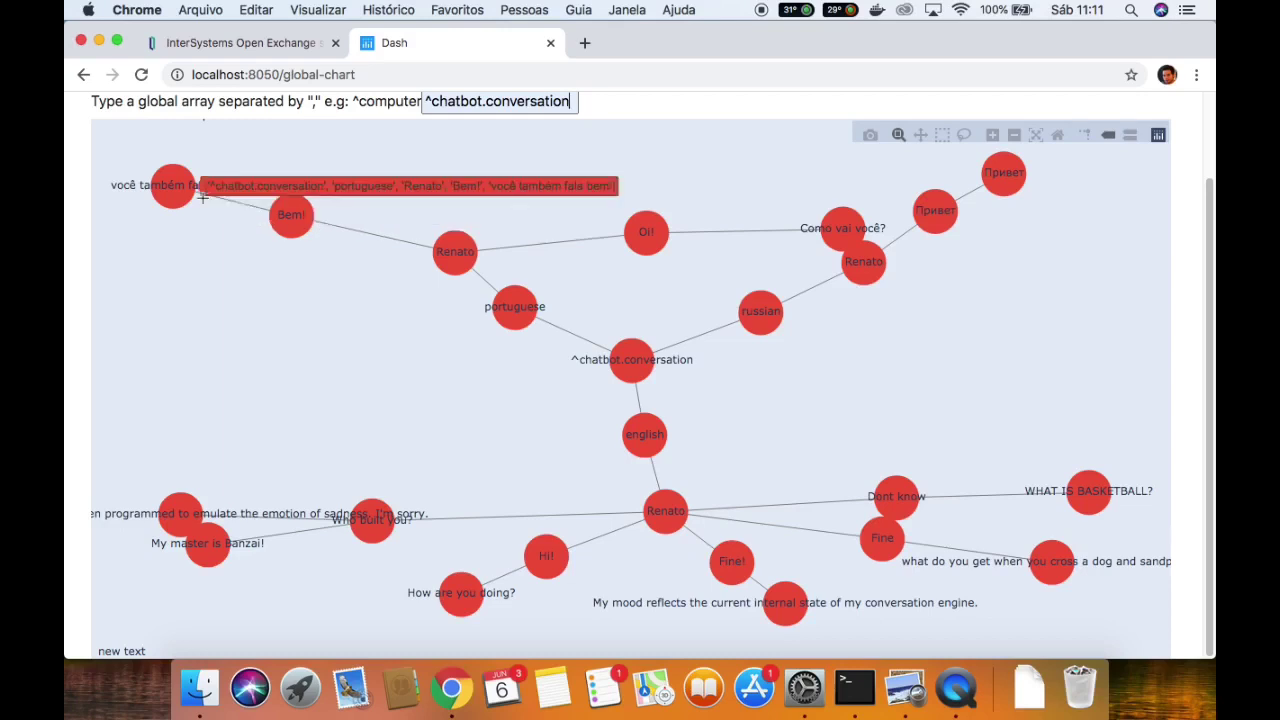
mouse_move(498, 310)
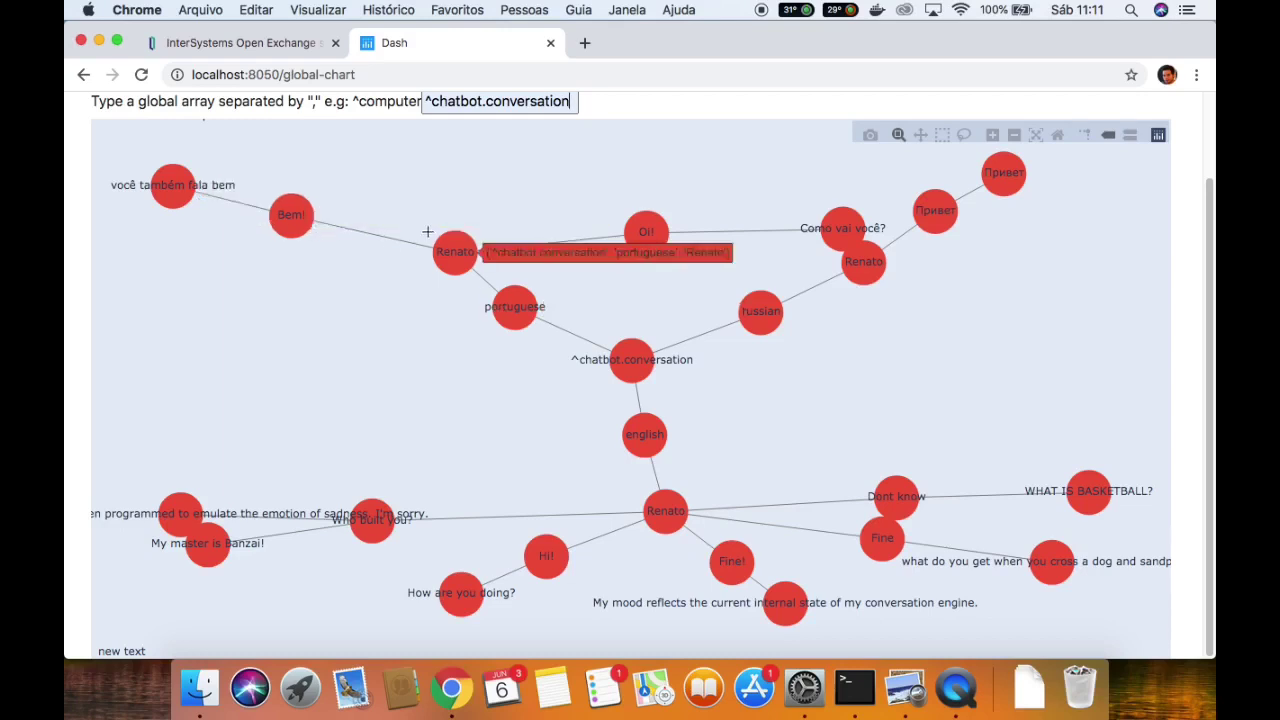
mouse_move(724, 363)
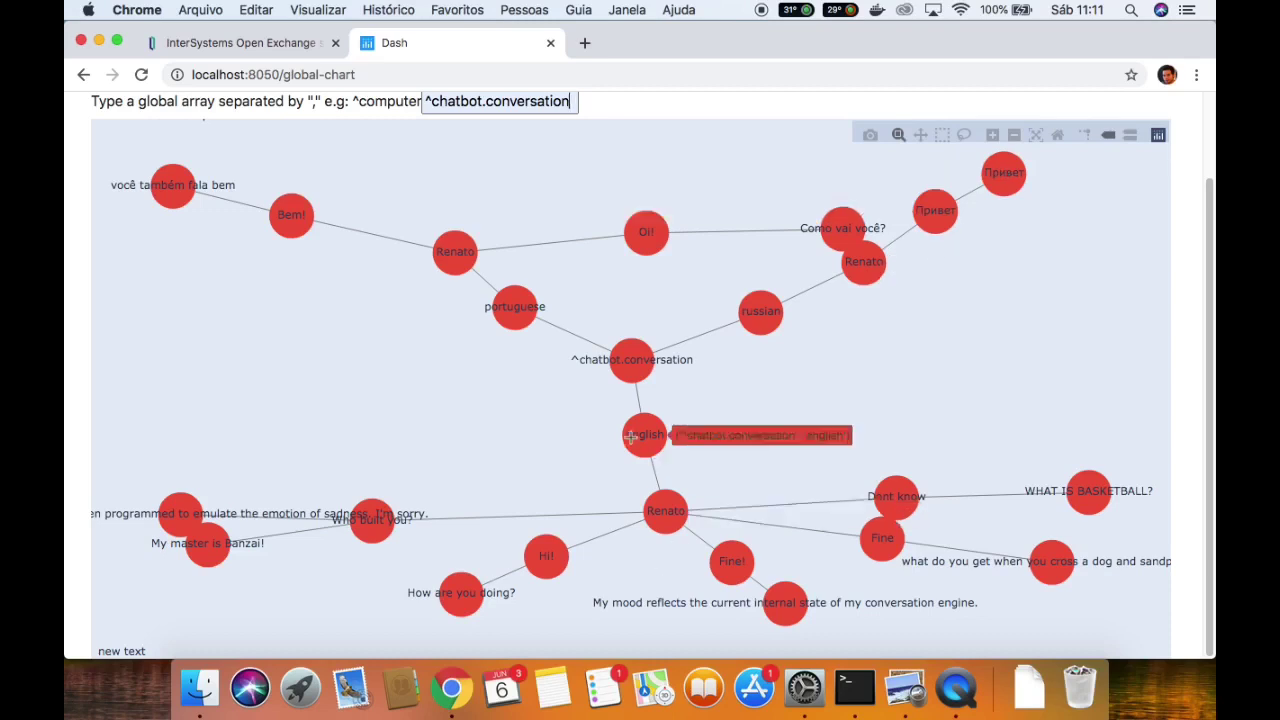
mouse_move(574, 567)
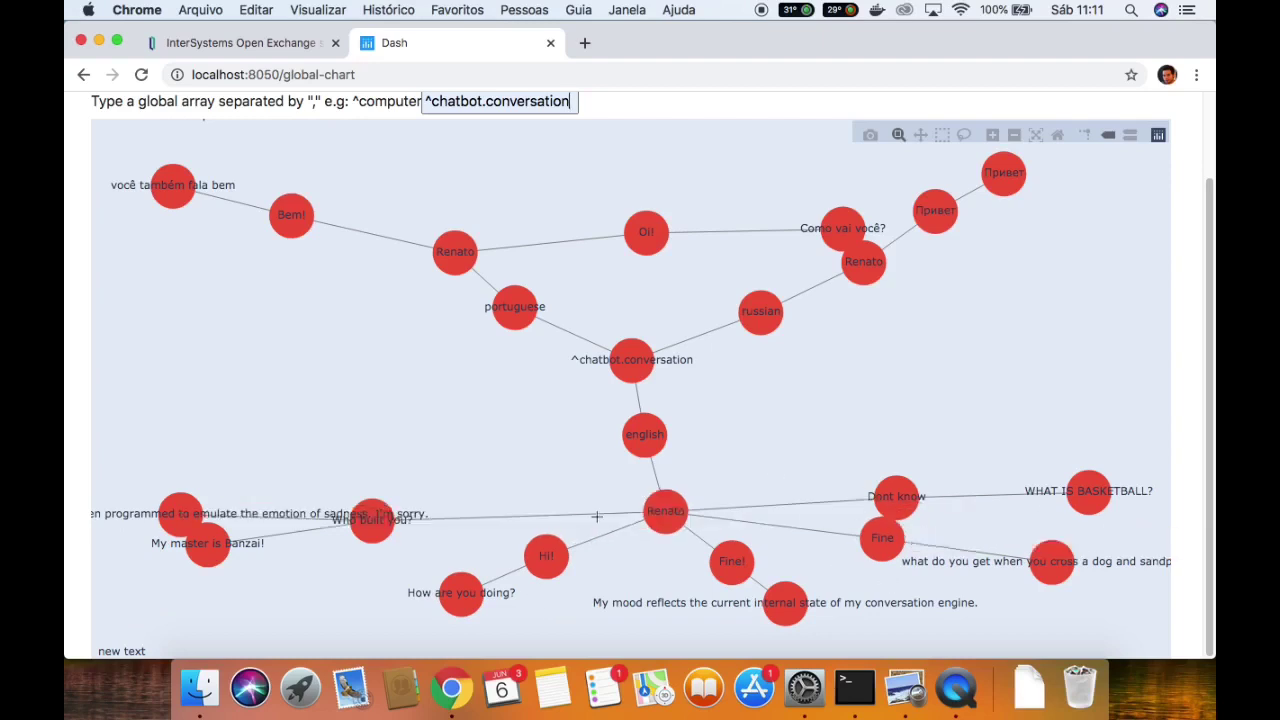
mouse_move(197, 536)
mouse_move(172, 517)
scroll(835, 391, up, 2)
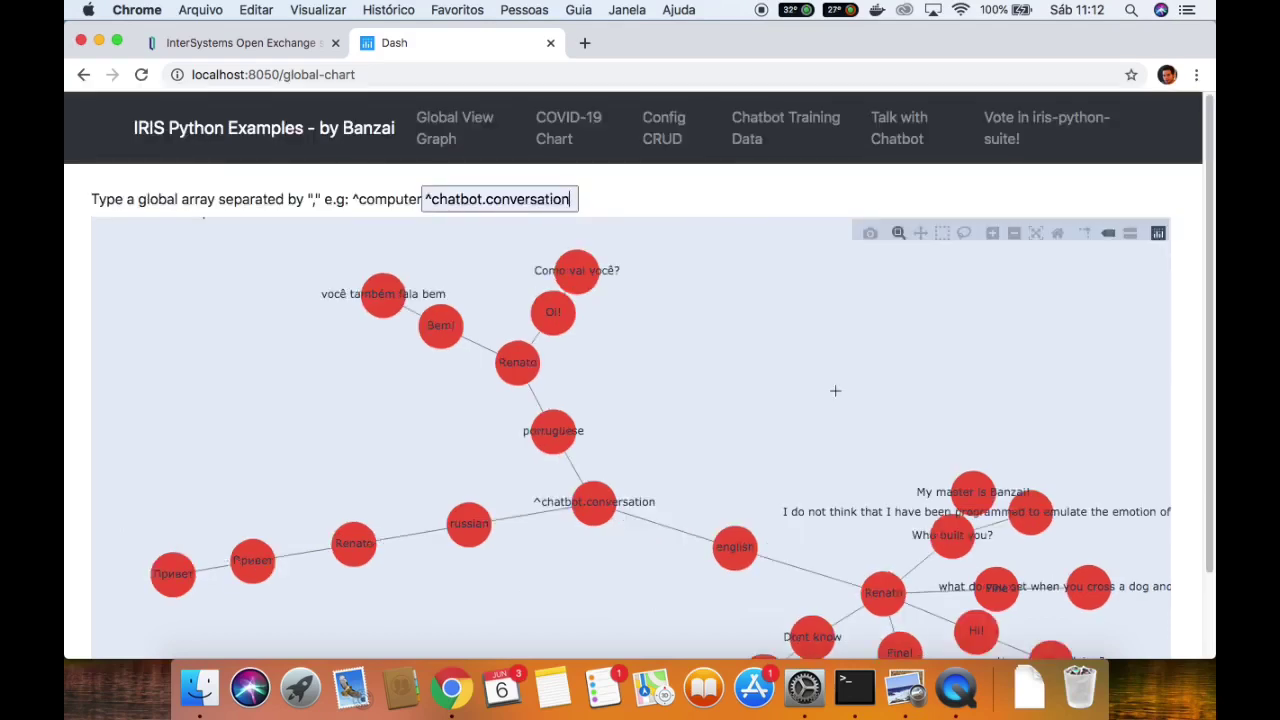